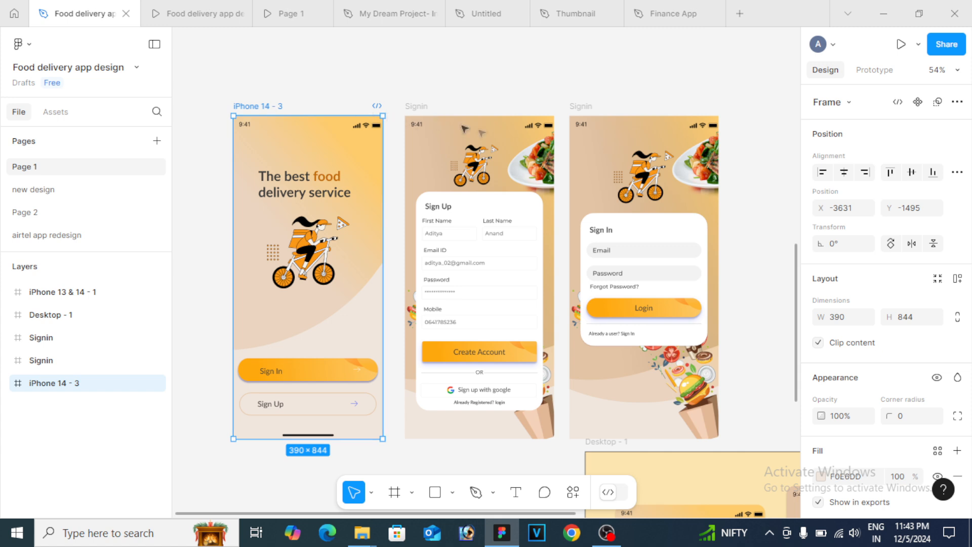
# Review the image assets in the homepage folder in File Explorer, and return to the Figma design
pyautogui.click(414, 107)
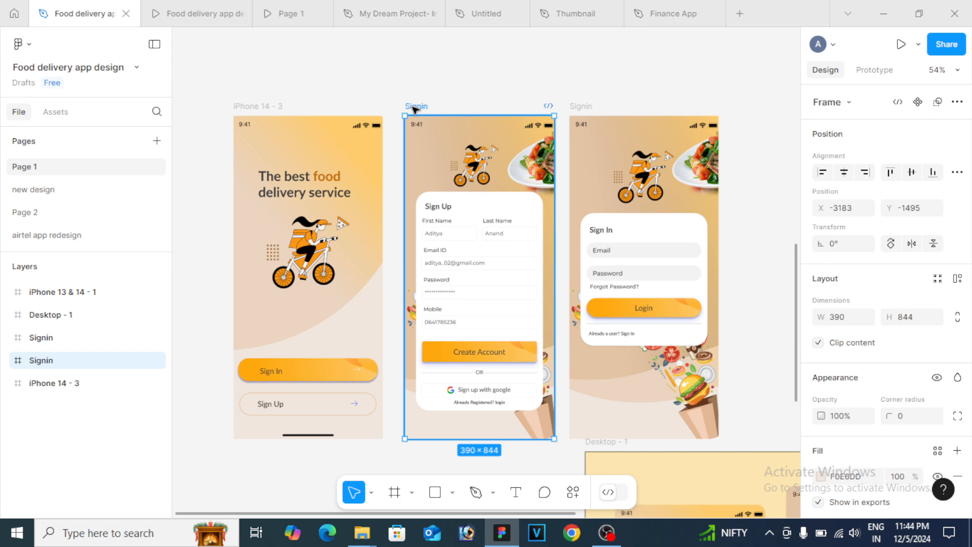
pyautogui.moveTo(362, 539)
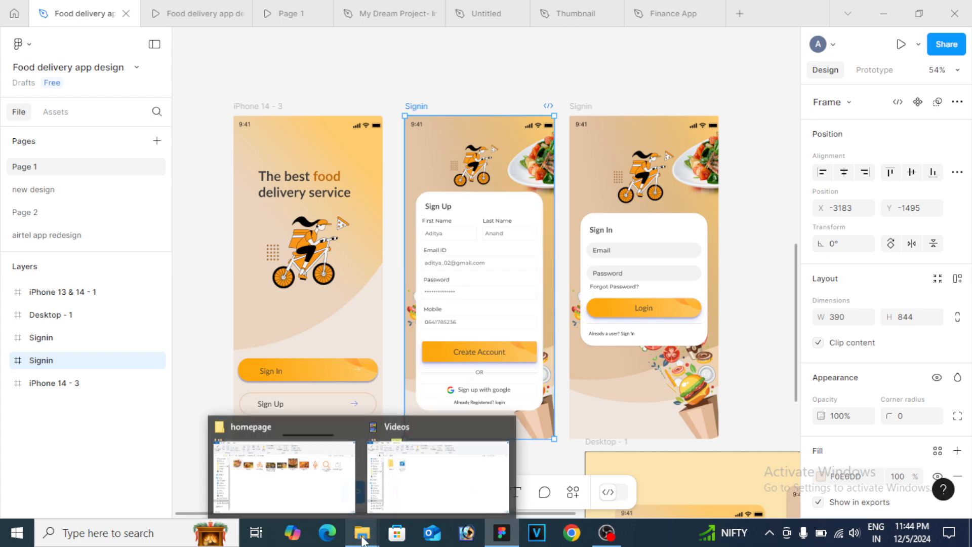
pyautogui.click(327, 489)
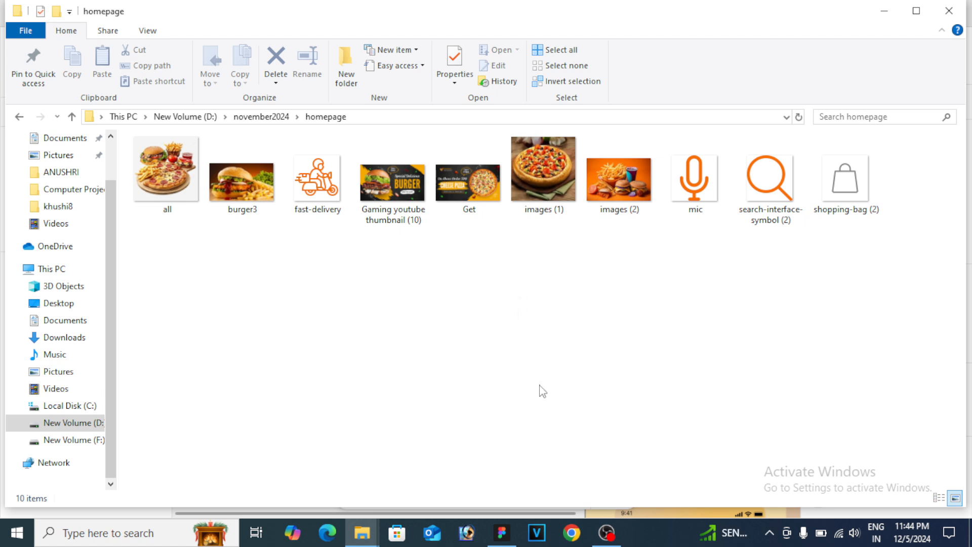
pyautogui.click(500, 534)
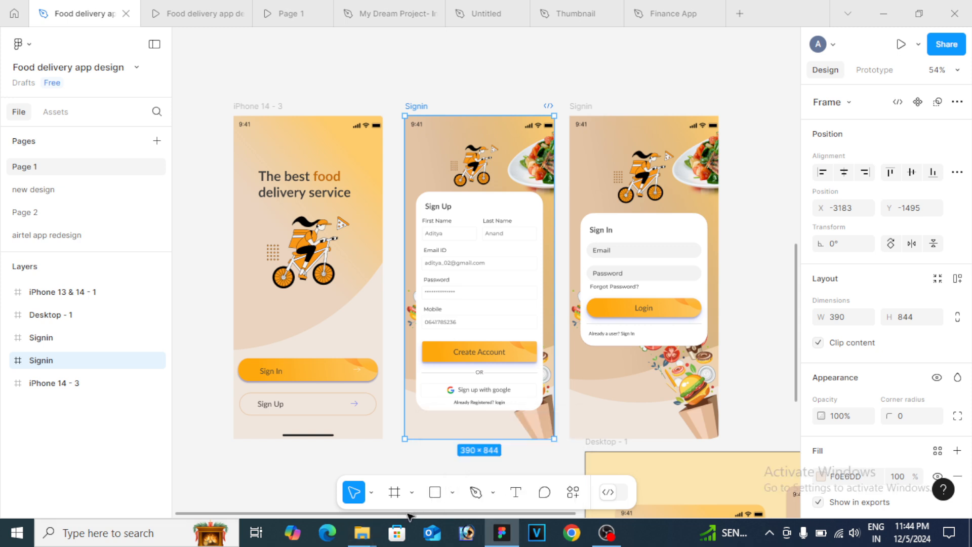
# Add an iPhone 13 & 14 frame (390 × 844) to the right of the Sign In screen
pyautogui.moveTo(408, 514); pyautogui.dragTo(515, 511)
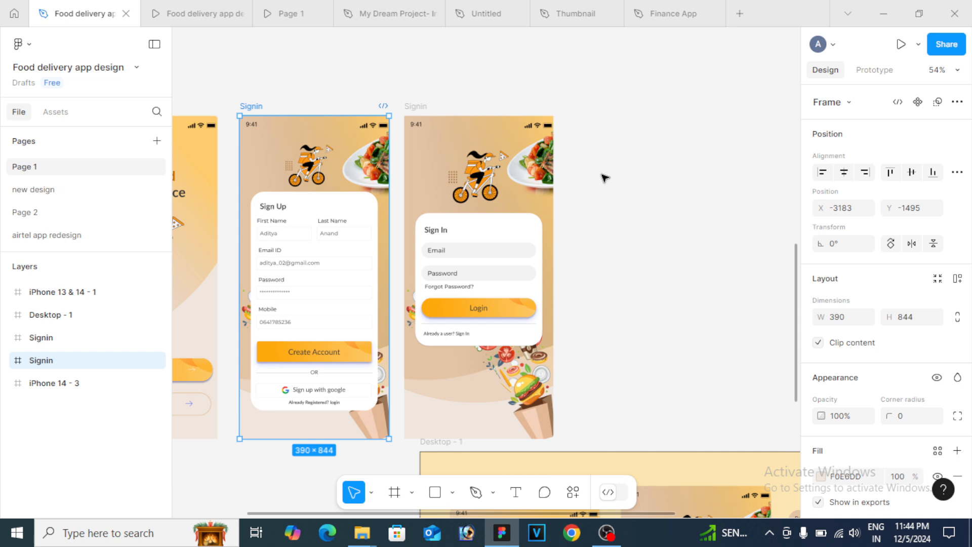
pyautogui.press('f')
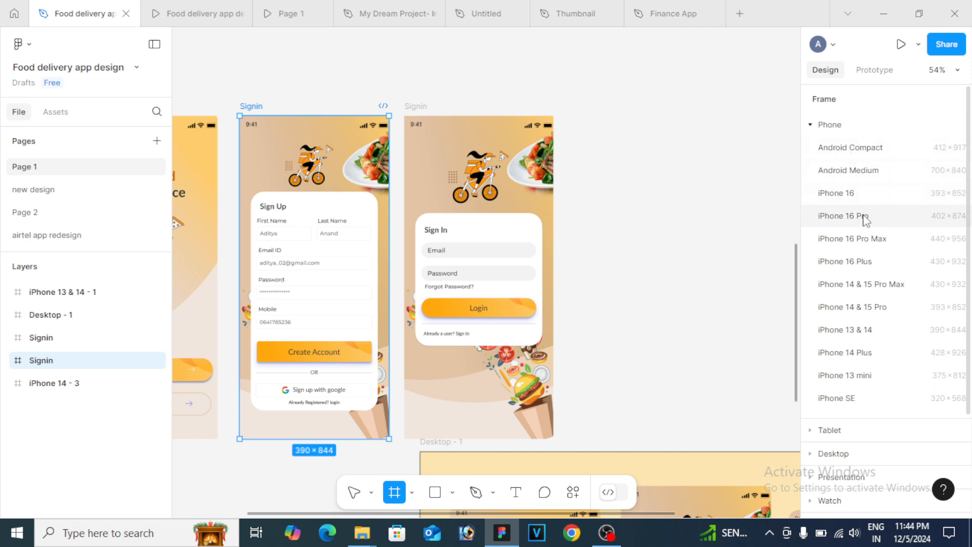
pyautogui.click(853, 331)
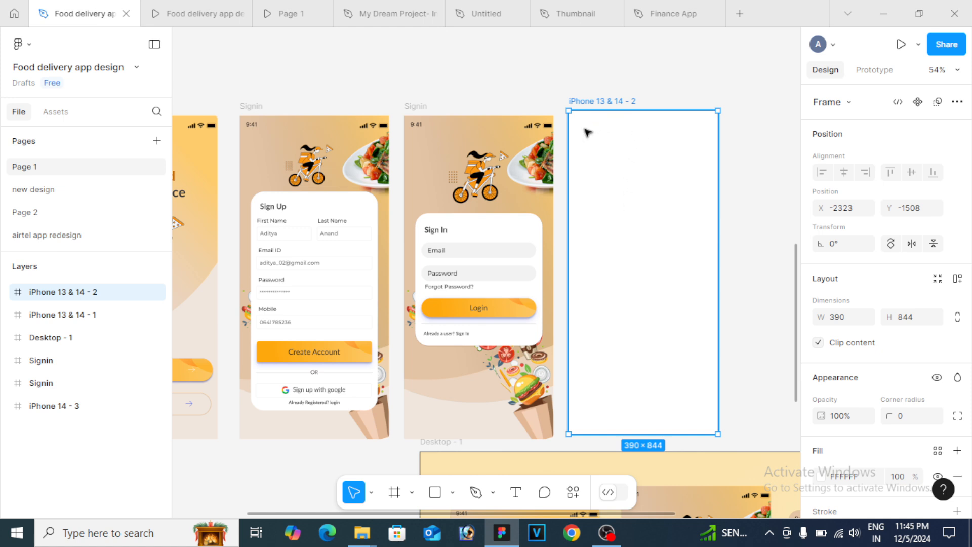
# Copy the status bar from the Sign In screen into the new empty iPhone frame
pyautogui.click(533, 124)
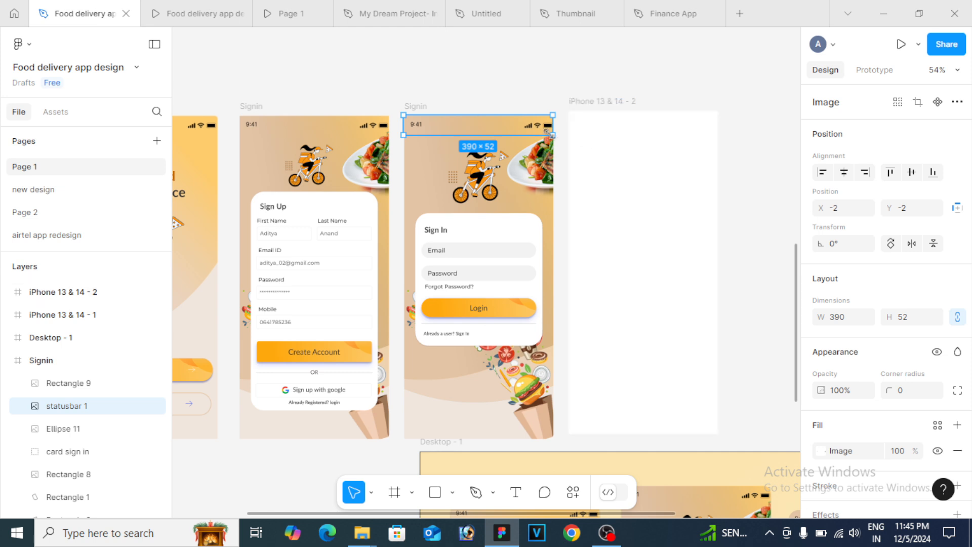
pyautogui.hotkey('ctrl', 'd')
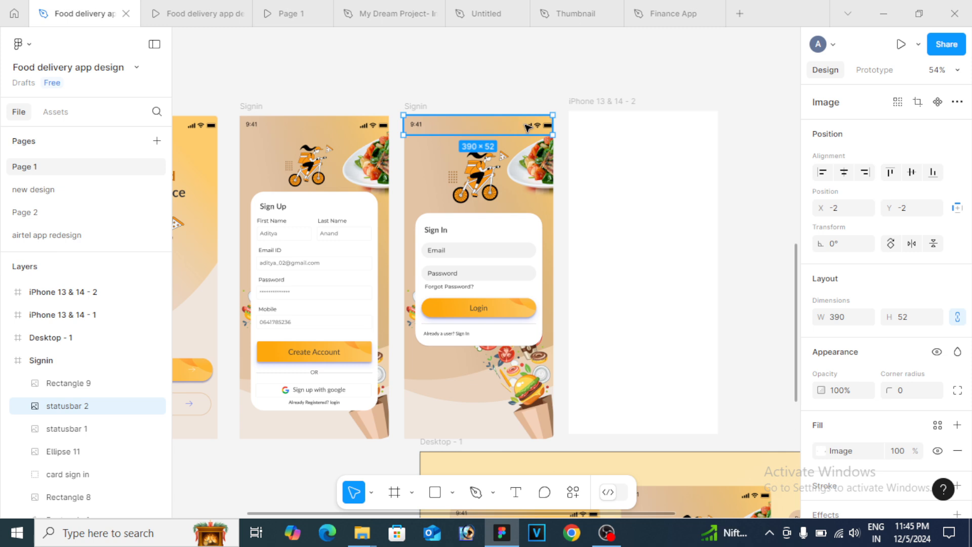
pyautogui.press('Delete')
pyautogui.click(582, 131)
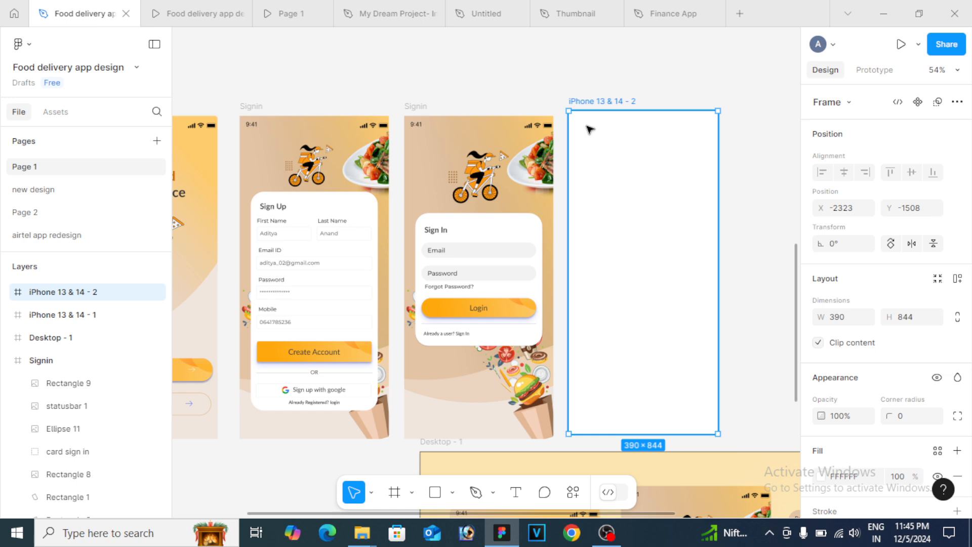
pyautogui.hotkey('ctrl', 'v')
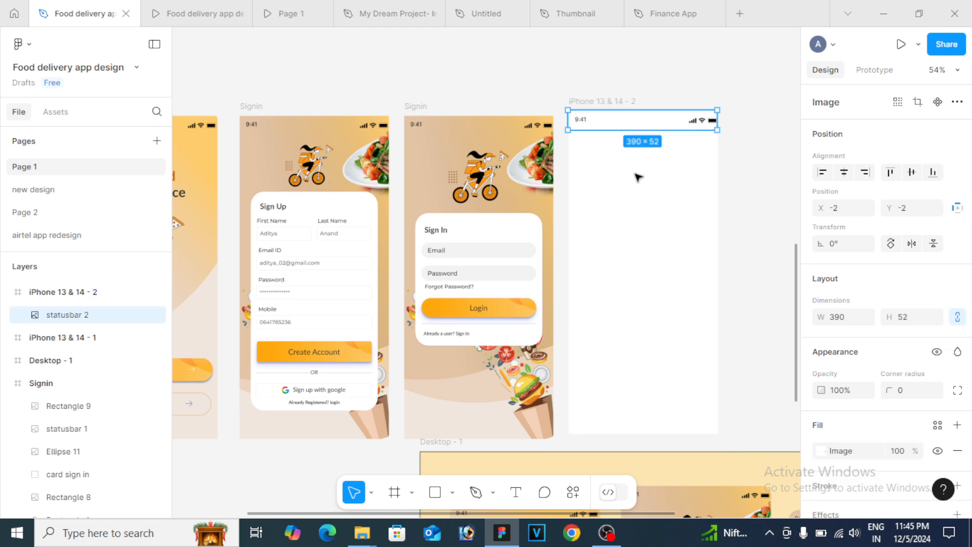
pyautogui.press('Escape')
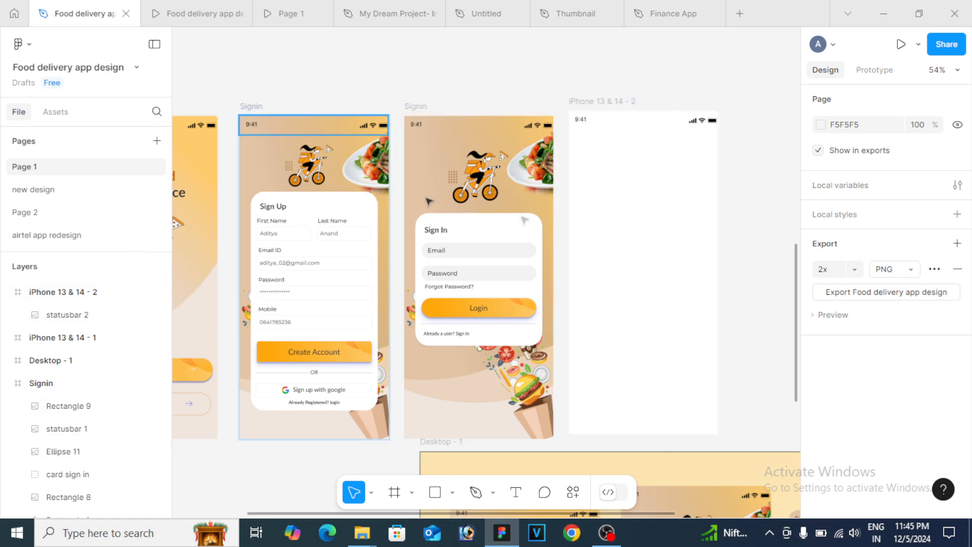
# Rename the new iPhone 13 & 14 frame as home_page
pyautogui.doubleClick(64, 292)
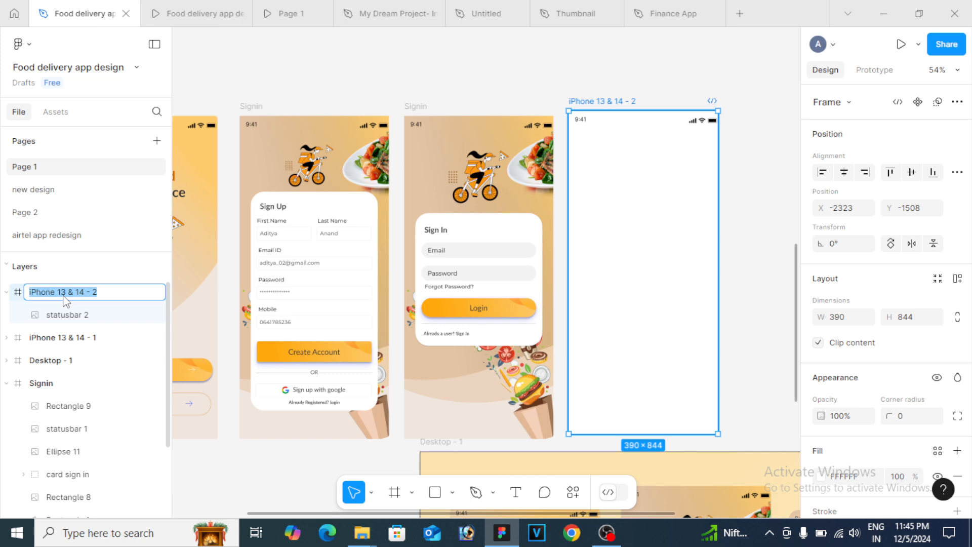
pyautogui.write('home_page')
pyautogui.press('Return')
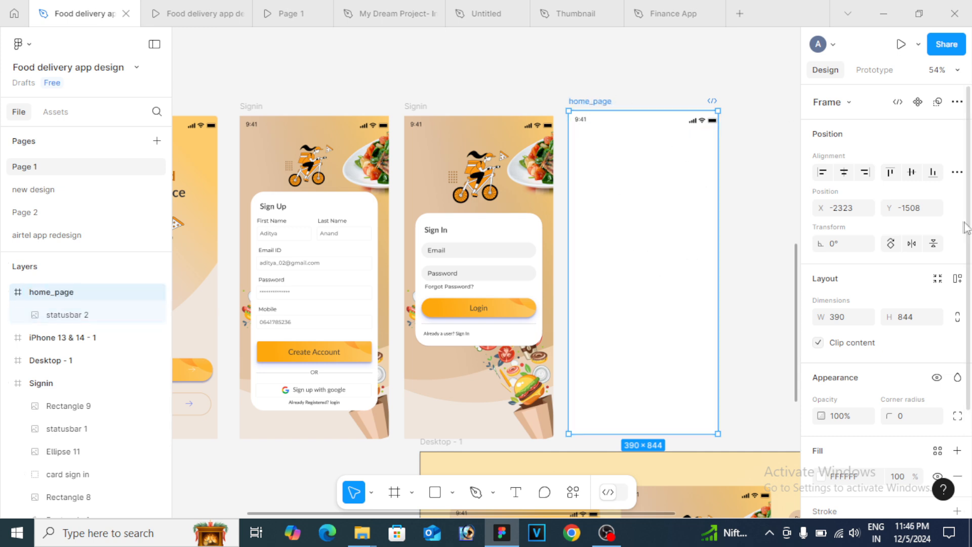
# Change the home_page frame's fill to the off-white colour FFFCFC
pyautogui.scroll(-1, 969, 257)
pyautogui.moveTo(969, 257); pyautogui.dragTo(969, 337)
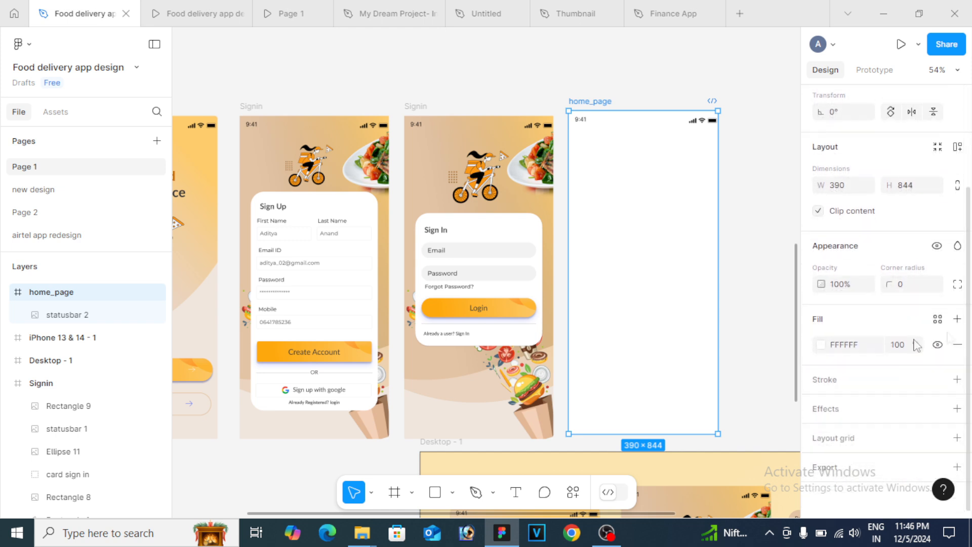
pyautogui.click(821, 345)
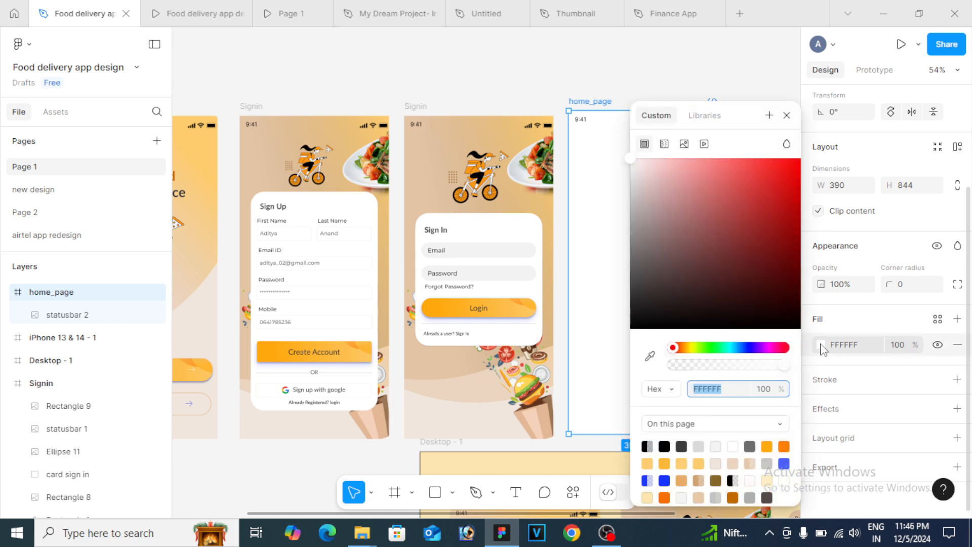
pyautogui.click(631, 160)
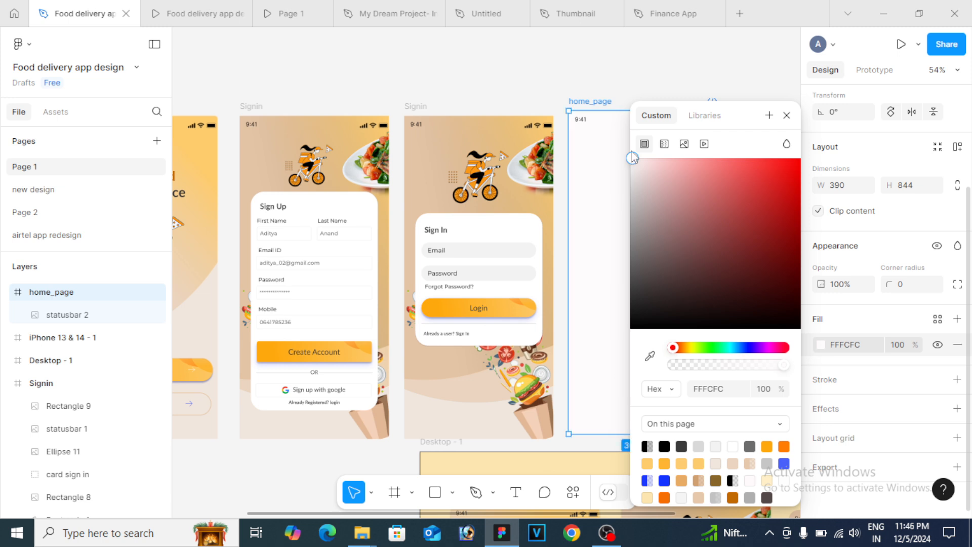
pyautogui.click(846, 353)
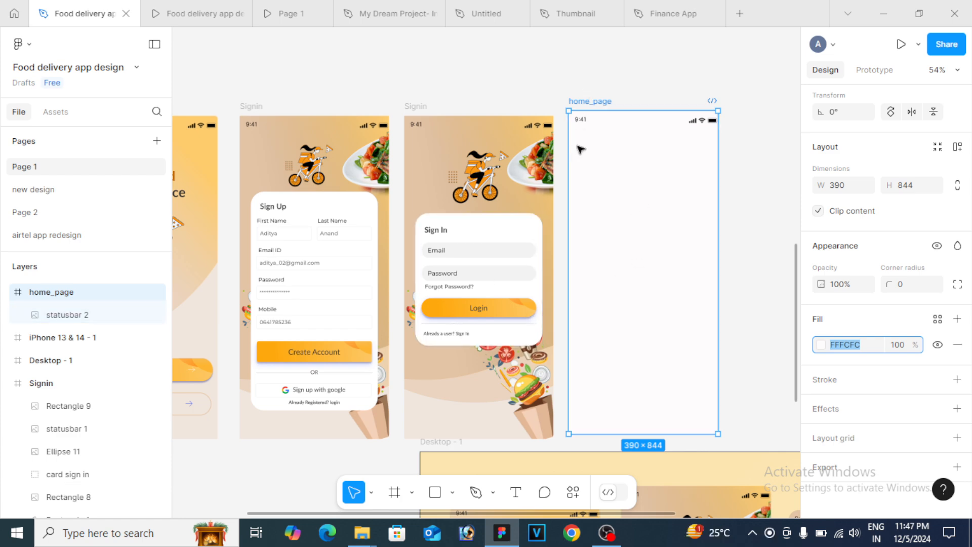
pyautogui.hotkey('shift', '0')
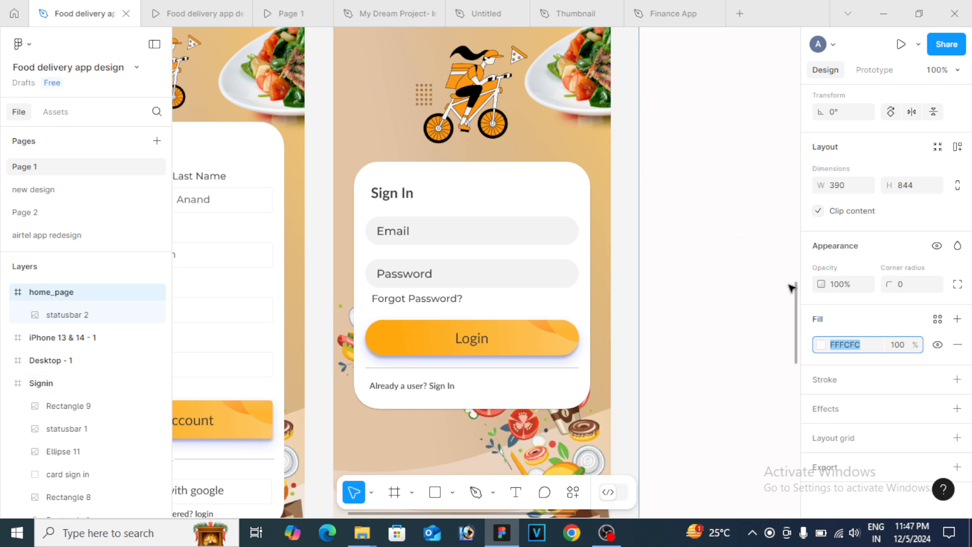
pyautogui.moveTo(797, 301); pyautogui.dragTo(644, 452)
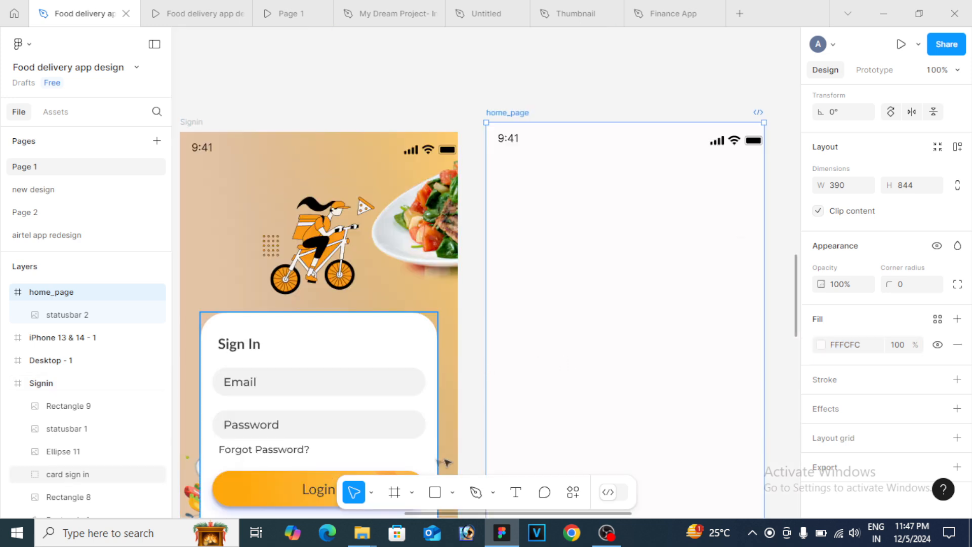
pyautogui.click(452, 493)
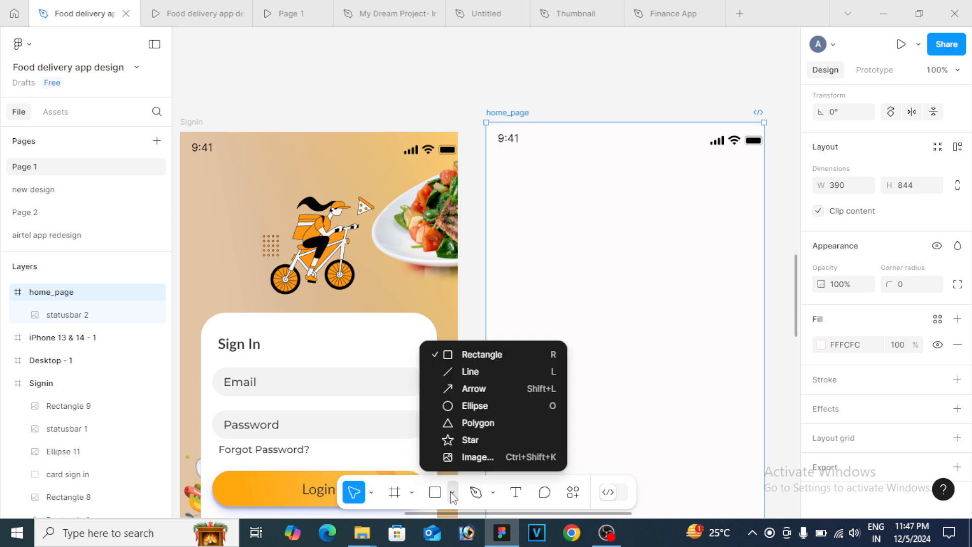
pyautogui.click(476, 372)
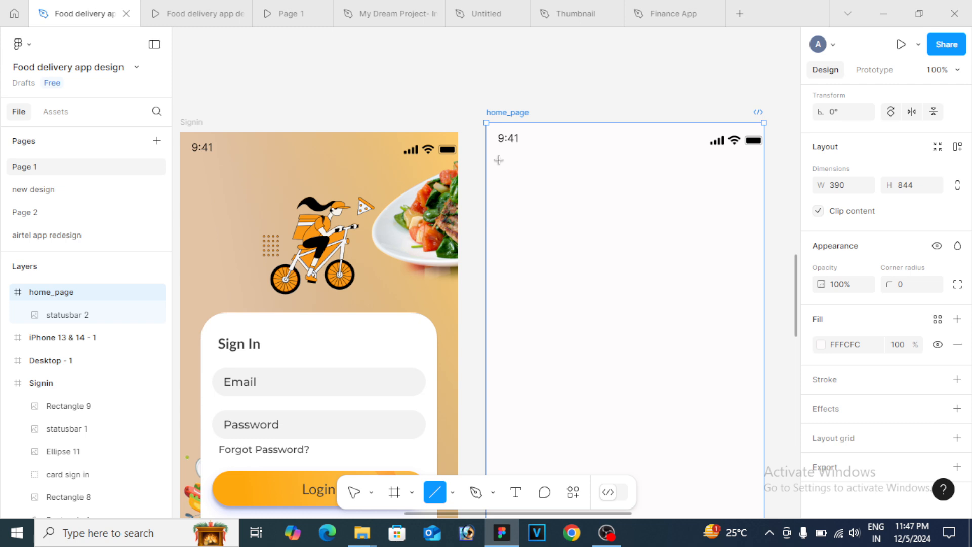
pyautogui.moveTo(499, 160)
pyautogui.mouseDown()
pyautogui.moveTo(530, 161)
pyautogui.moveTo(522, 165)
pyautogui.mouseUp()
pyautogui.hotkey('ctrl', 'z')
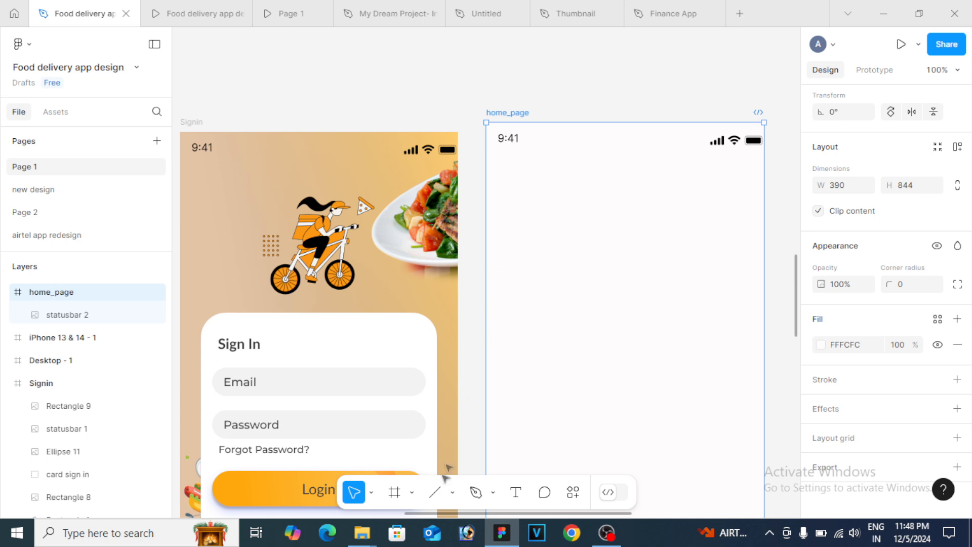
# Draw a horizontal line about 37 px wide just below the status bar time on the home_page frame
pyautogui.click(453, 499)
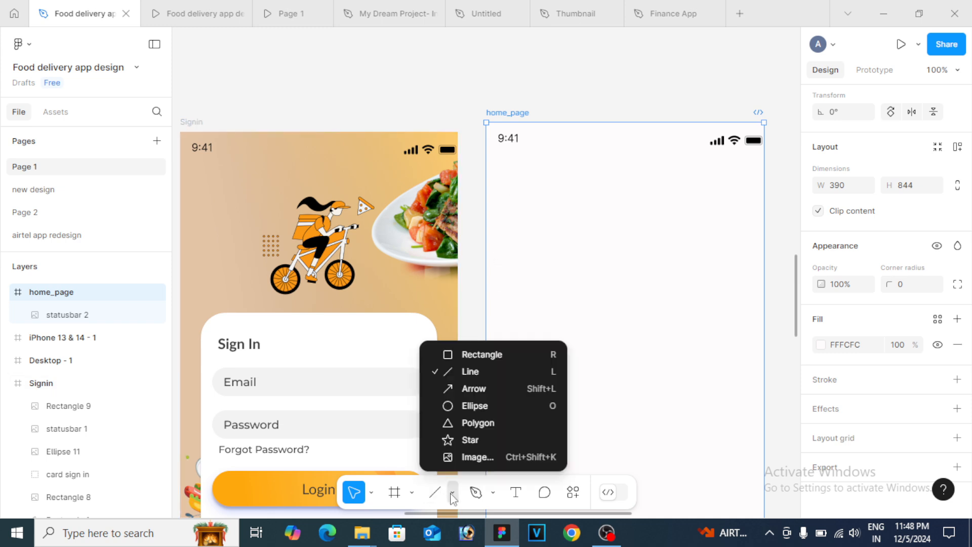
pyautogui.click(469, 373)
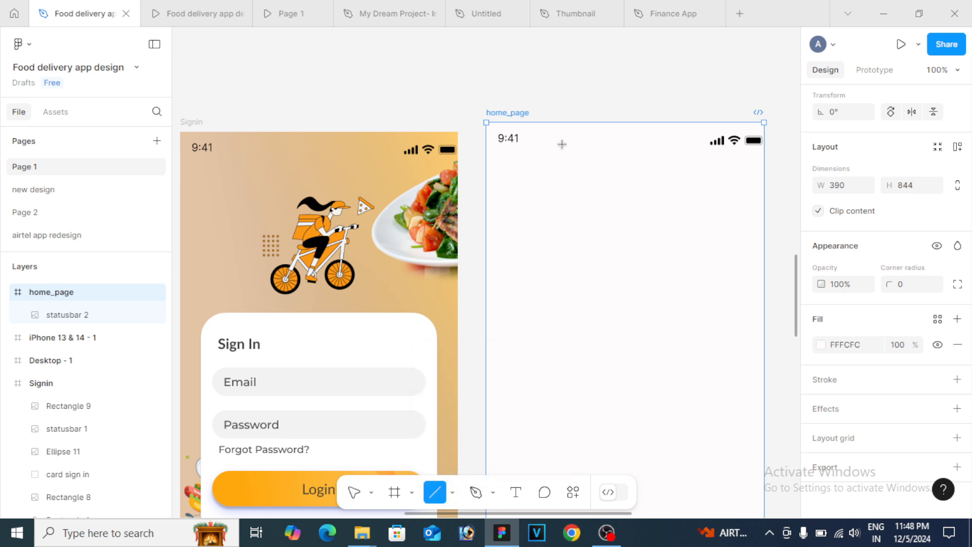
pyautogui.moveTo(504, 157)
pyautogui.mouseDown()
pyautogui.moveTo(541, 158)
pyautogui.moveTo(530, 158)
pyautogui.mouseUp()
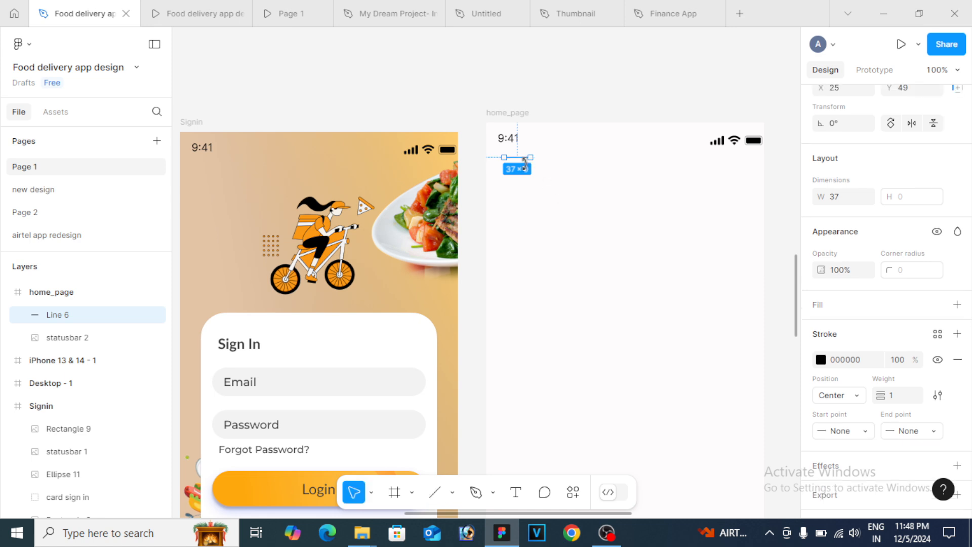
# Duplicate the short line twice downwards at 7 px spacing to form a three-line menu icon
pyautogui.hotkey('ctrl', 'd')
pyautogui.press('Down')
pyautogui.press('Down')
pyautogui.press('Down')
pyautogui.press('Down')
pyautogui.press('Down')
pyautogui.press('Down')
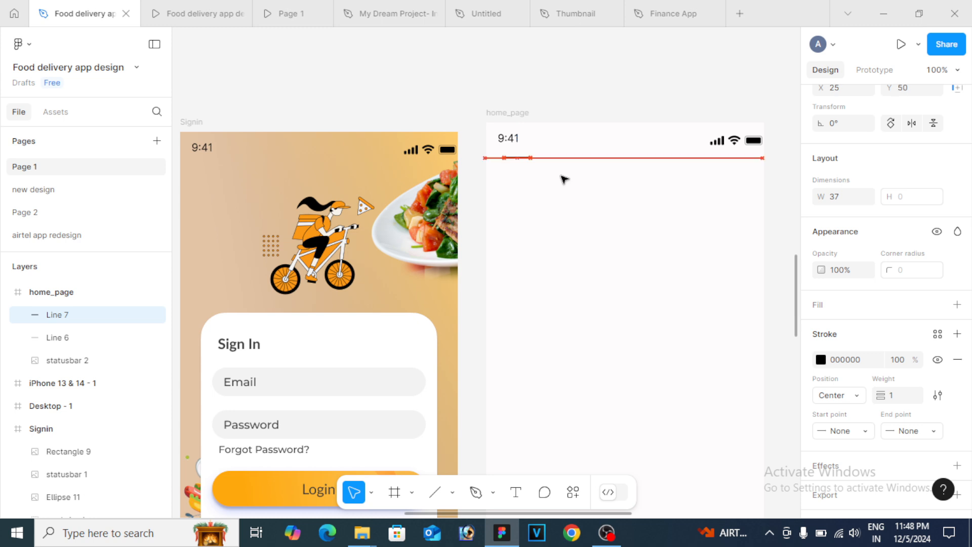
pyautogui.press('Down')
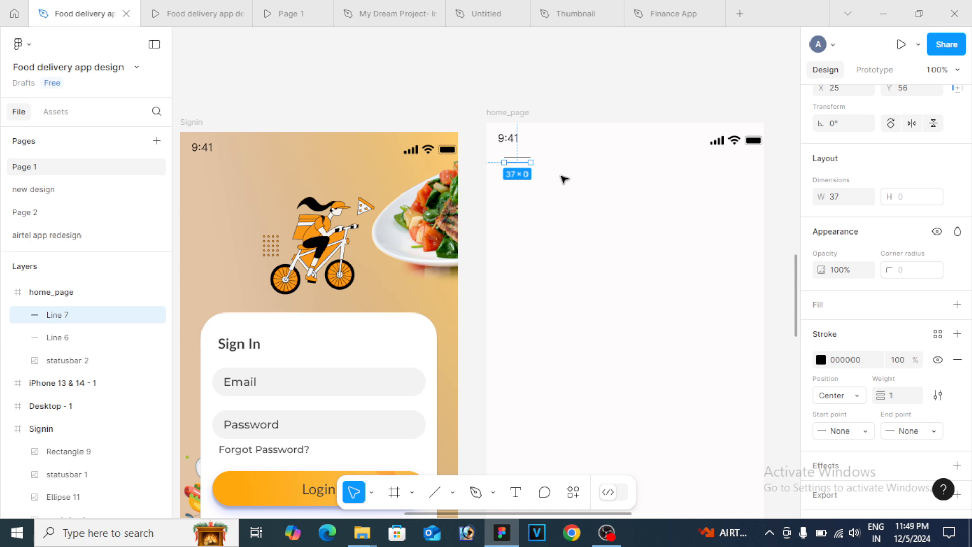
pyautogui.hotkey('ctrl', 'd')
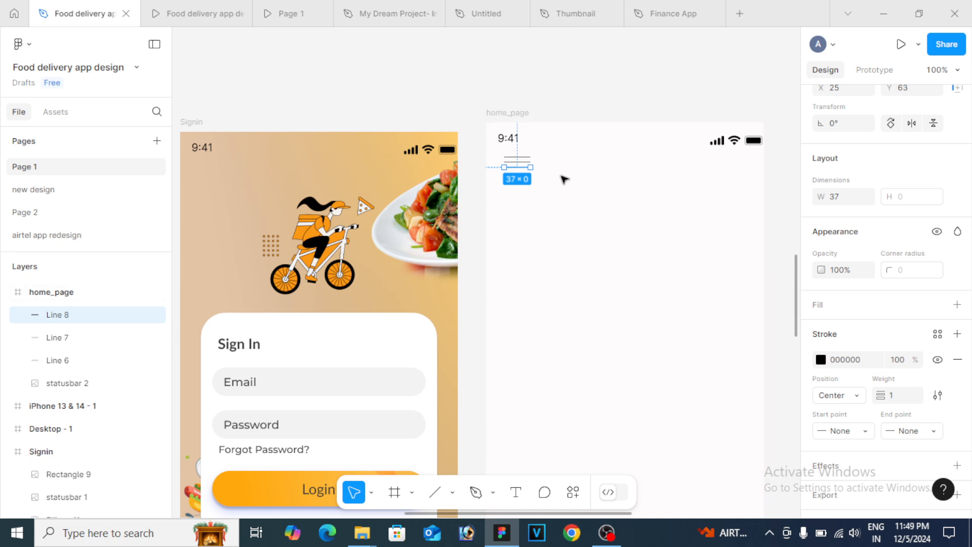
pyautogui.press('Escape')
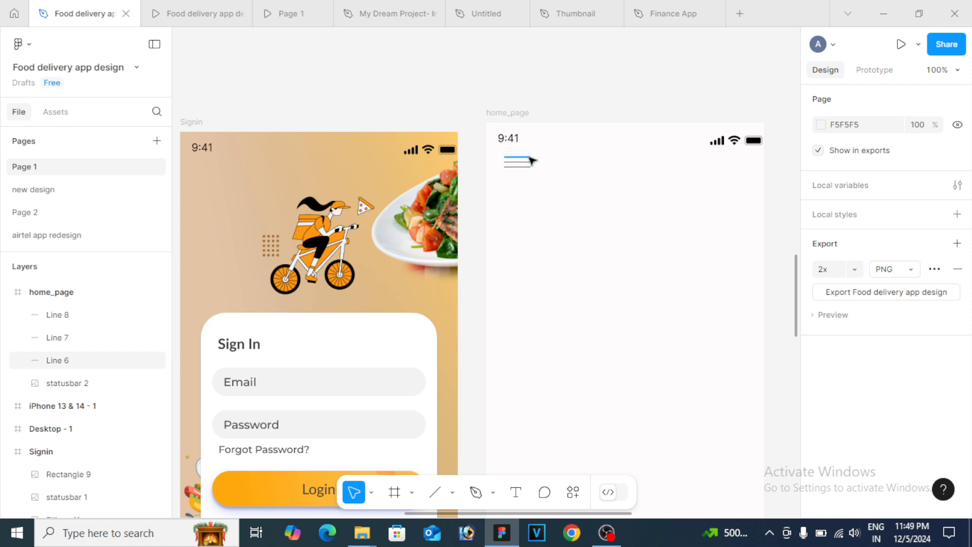
# Group the three short lines of the menu icon on the home_page frame
pyautogui.hotkey('ctrl', '+')
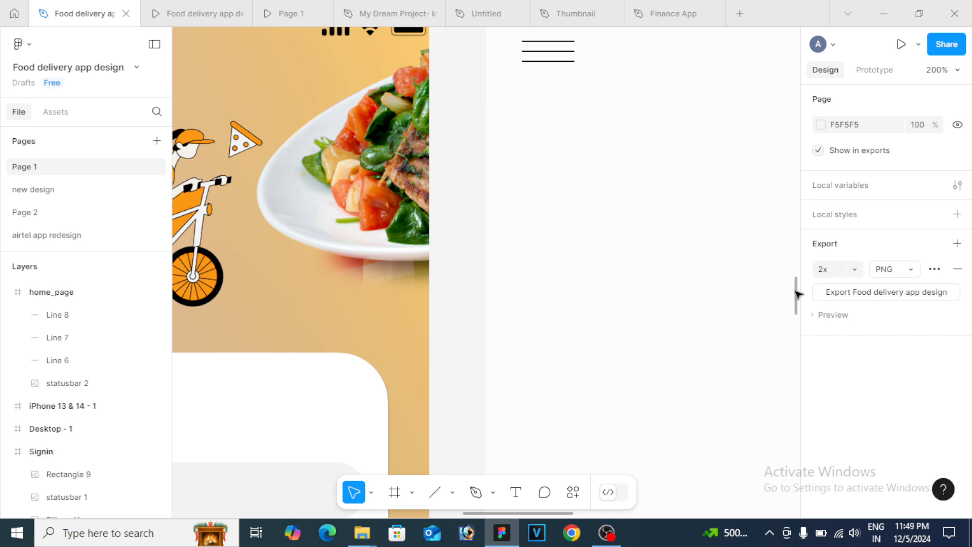
pyautogui.moveTo(796, 294); pyautogui.dragTo(797, 270)
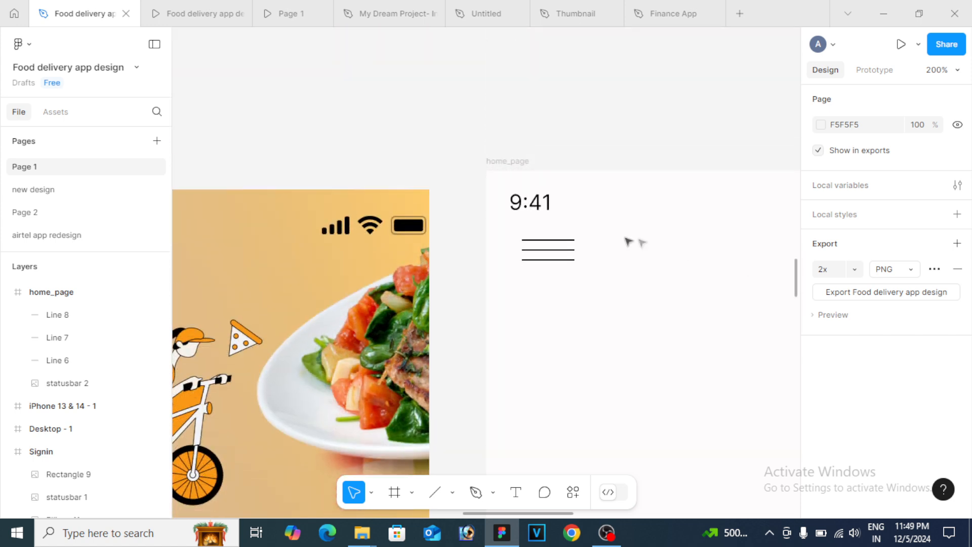
pyautogui.click(549, 245)
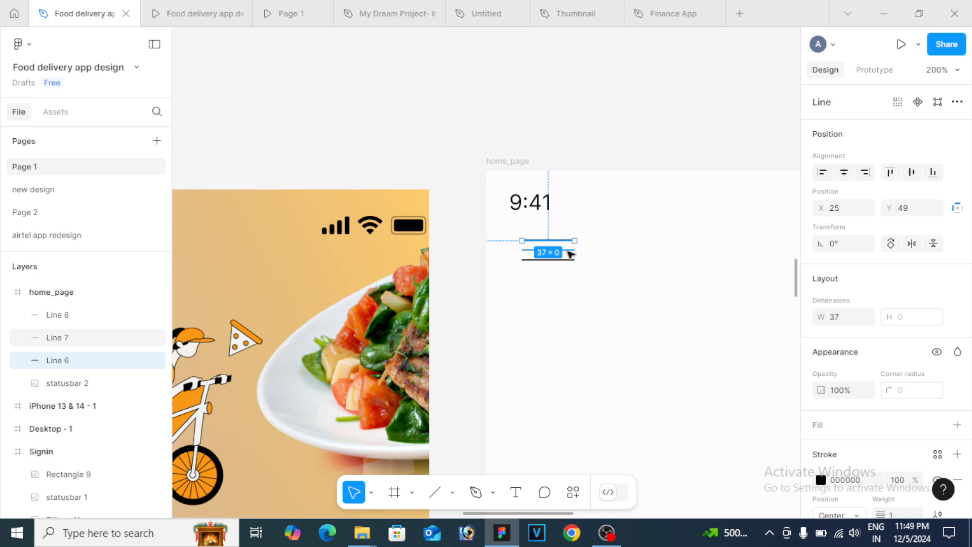
pyautogui.keyDown('shift'); pyautogui.click(570, 255); pyautogui.keyUp('shift')
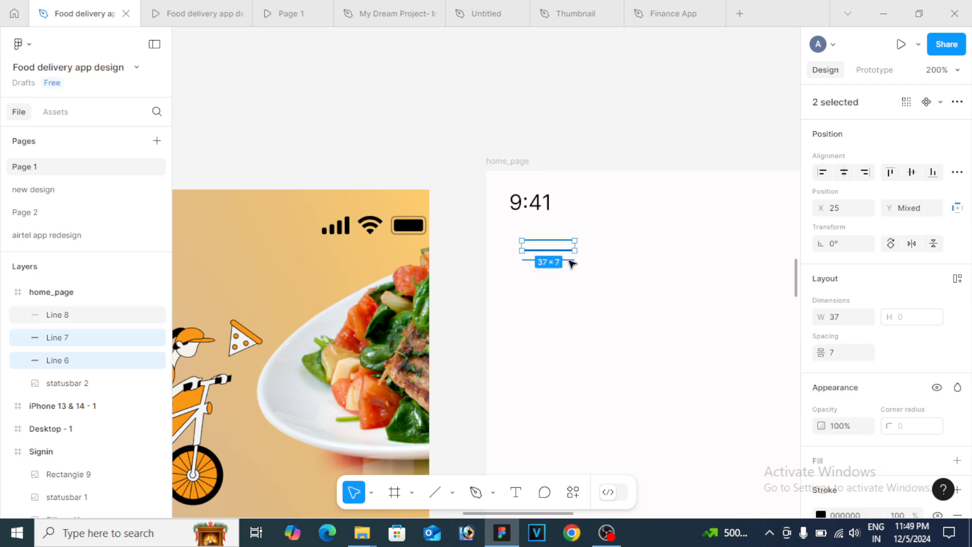
pyautogui.keyDown('shift'); pyautogui.click(570, 262); pyautogui.keyUp('shift')
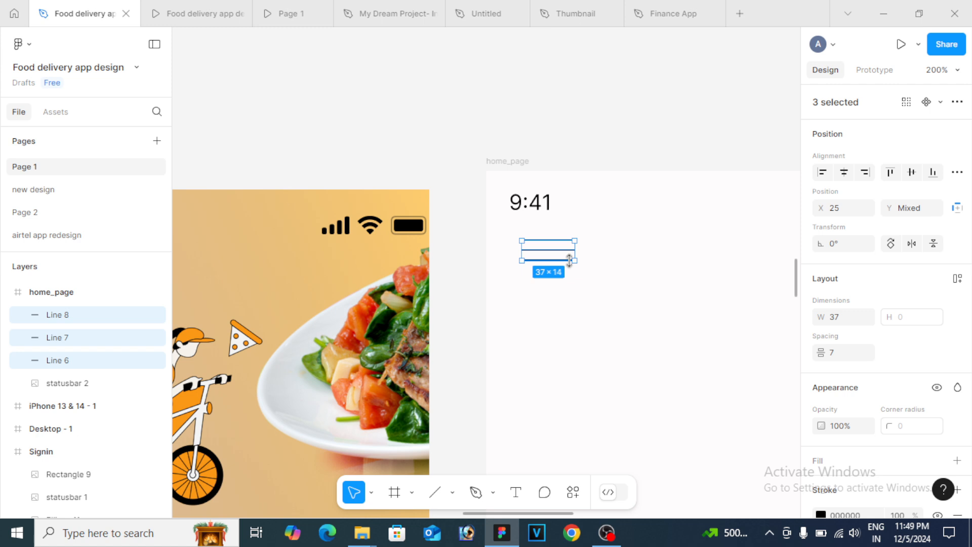
pyautogui.hotkey('ctrl', 'g')
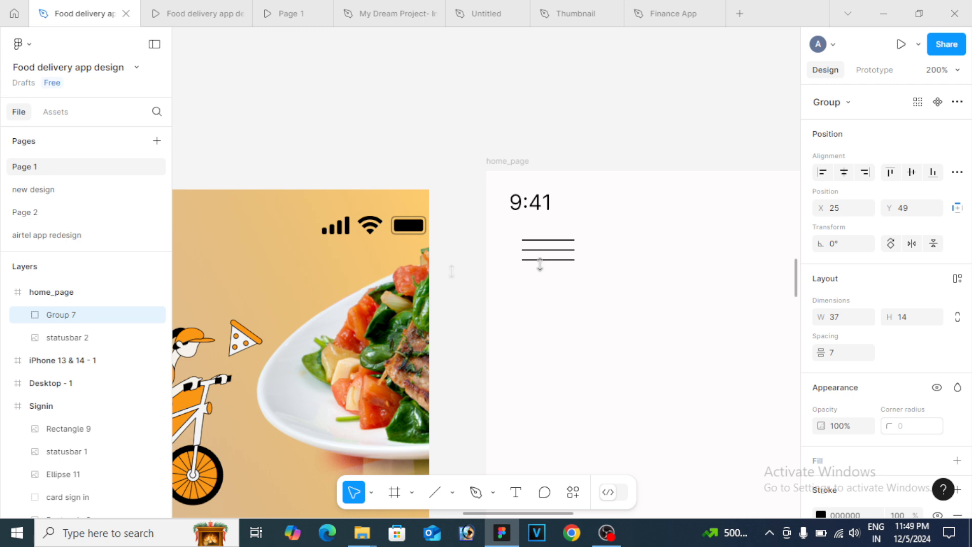
# Rename the new group of three lines as menu
pyautogui.doubleClick(104, 320)
pyautogui.write('menu')
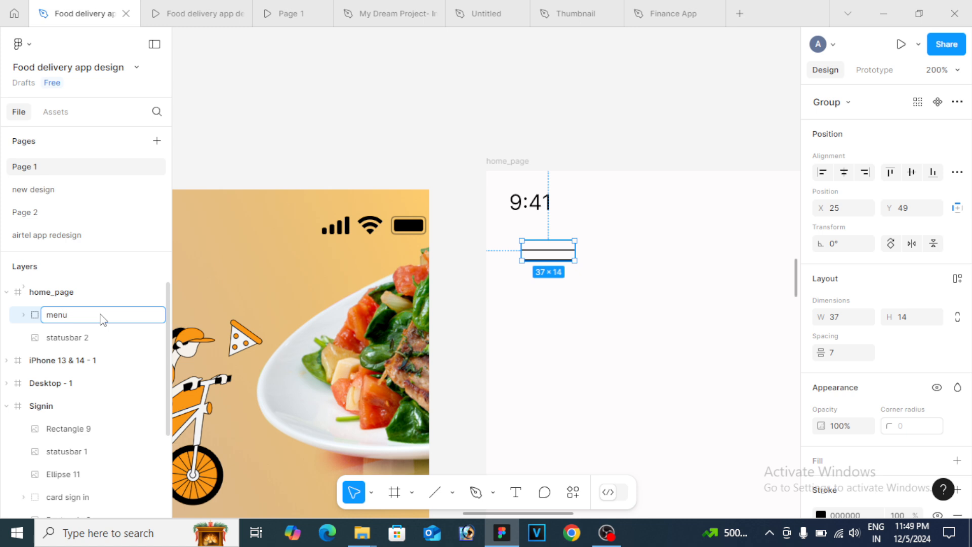
pyautogui.press('Return')
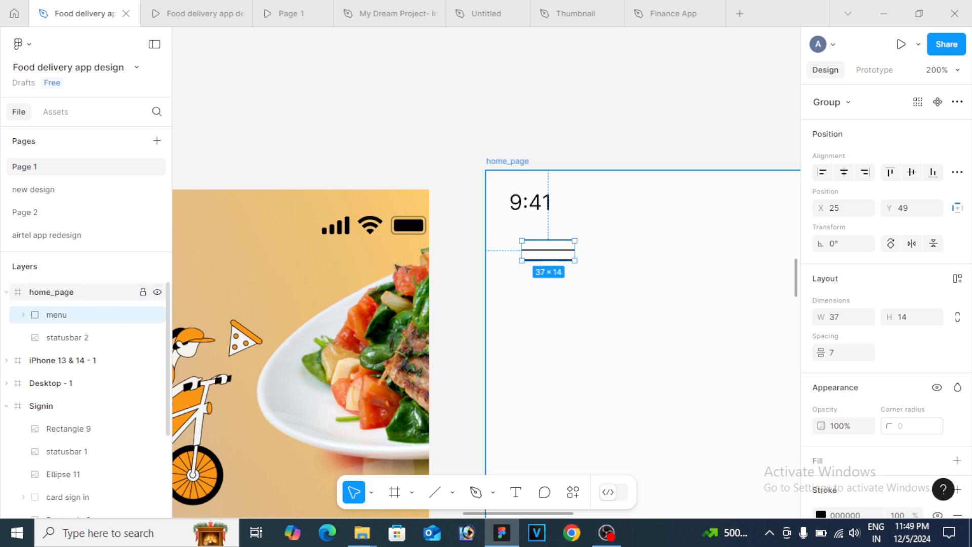
# Move the menu icon to about X 12, Y 50 and narrow it to about 28 px wide, keeping its 14 px height
pyautogui.moveTo(558, 255); pyautogui.dragTo(544, 253)
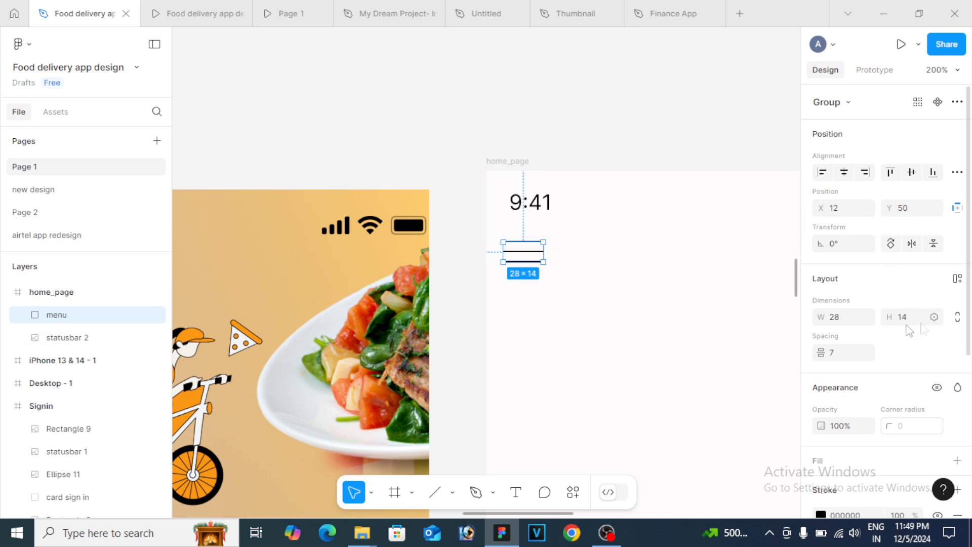
pyautogui.click(835, 319)
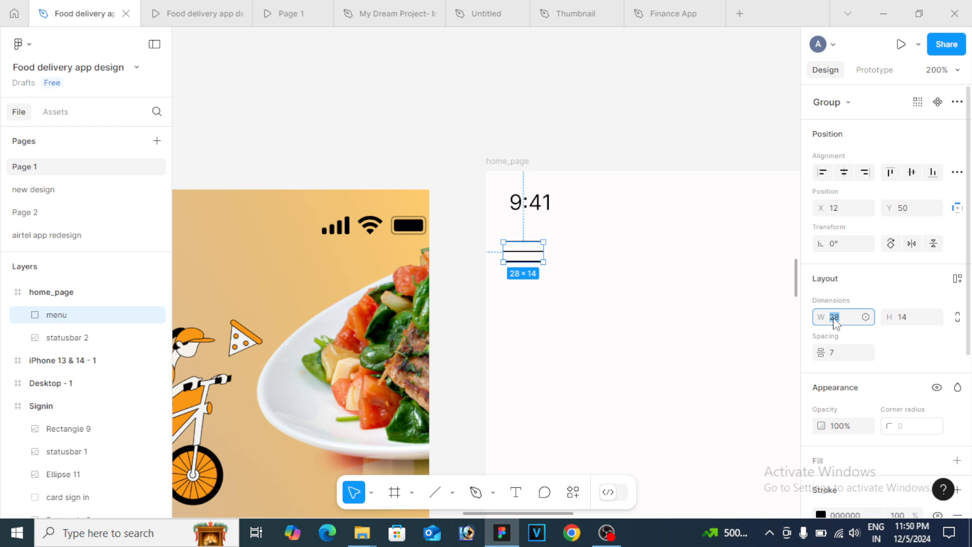
pyautogui.click(915, 323)
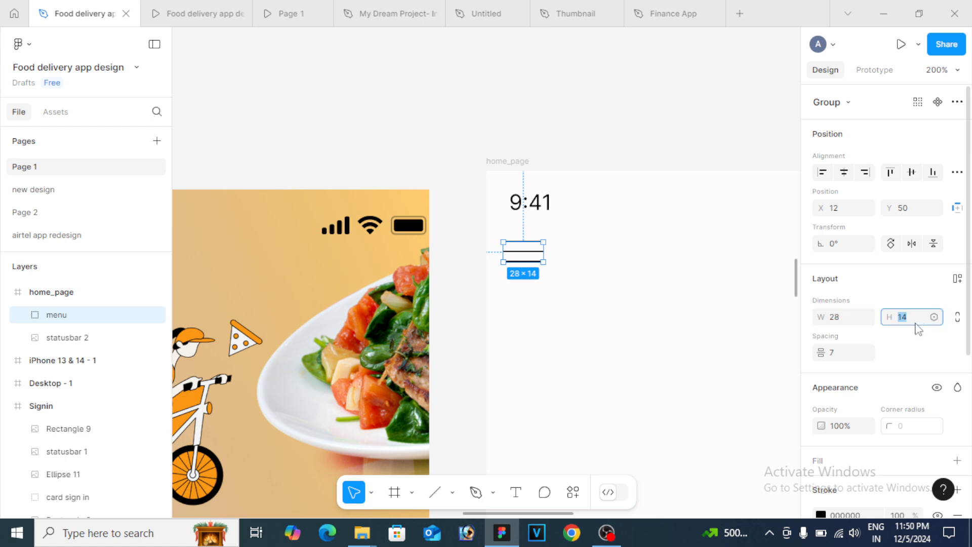
pyautogui.click(615, 258)
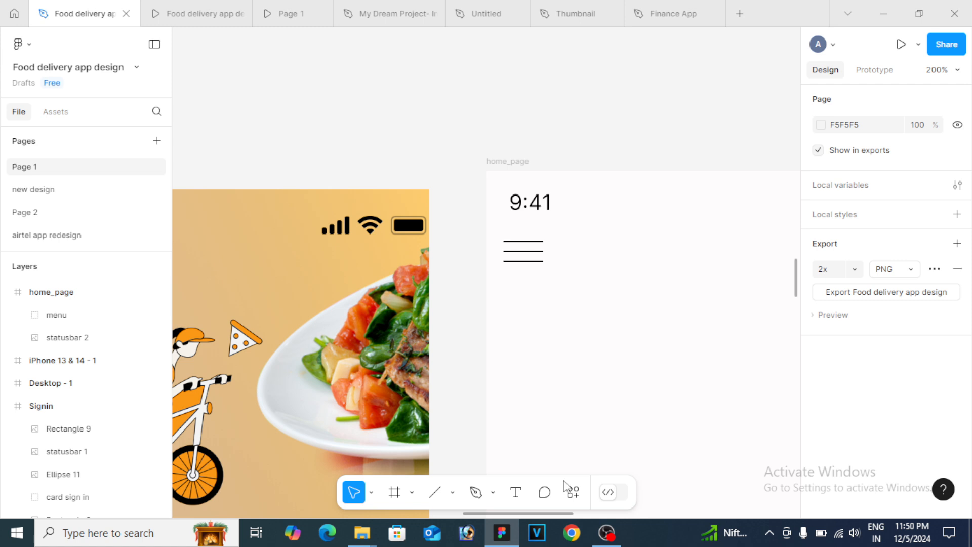
# Draw a search bar rectangle of about 303 × 20 px beside the menu icon, at about X 52, Y 48
pyautogui.moveTo(531, 515); pyautogui.dragTo(581, 522)
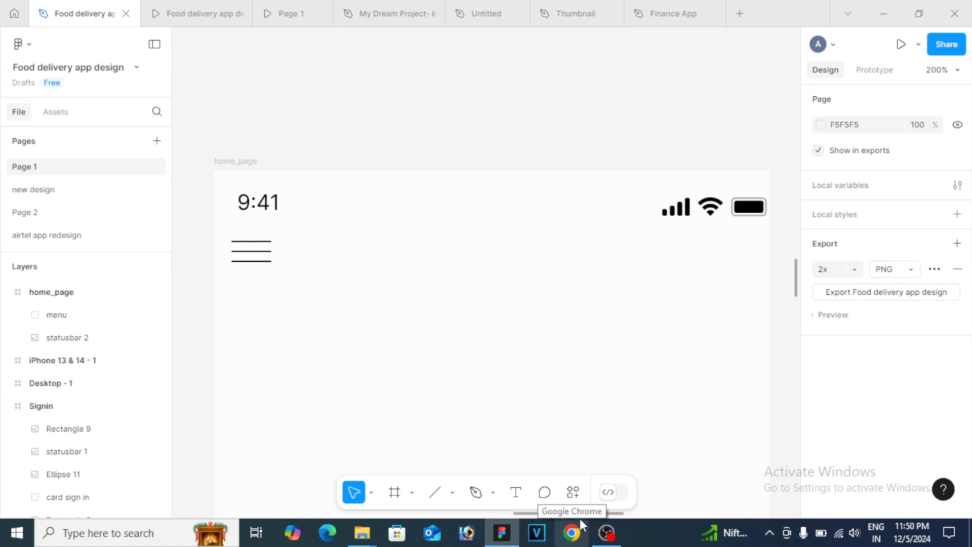
pyautogui.click(451, 492)
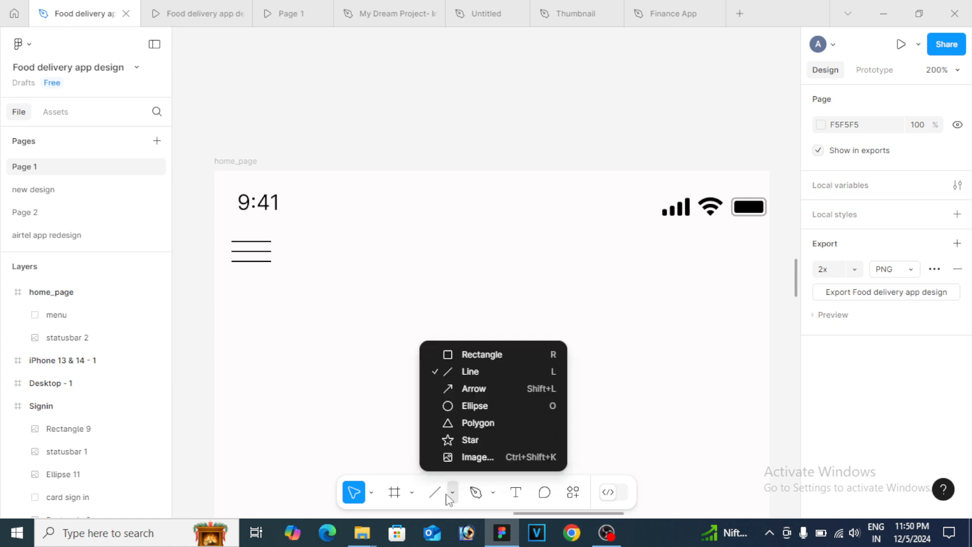
pyautogui.click(490, 356)
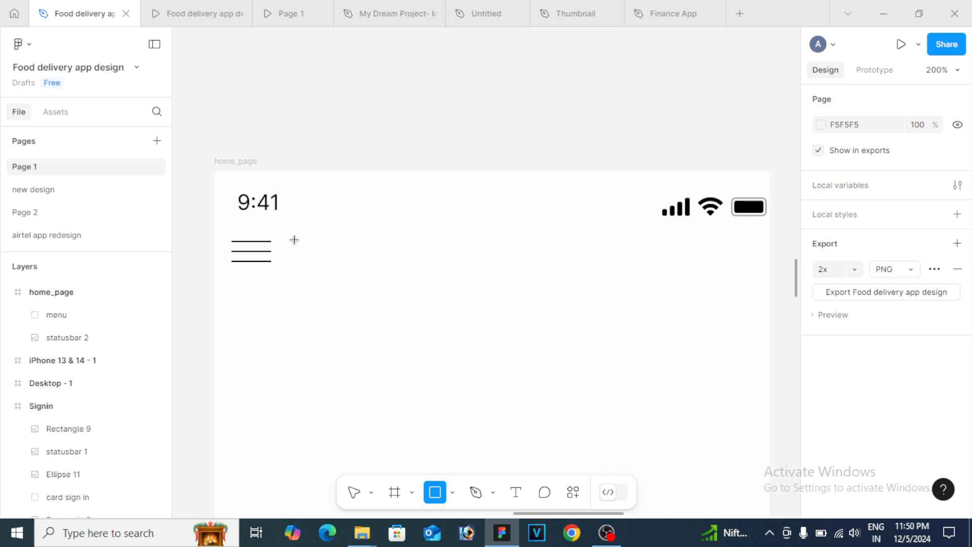
pyautogui.moveTo(294, 239); pyautogui.dragTo(704, 268)
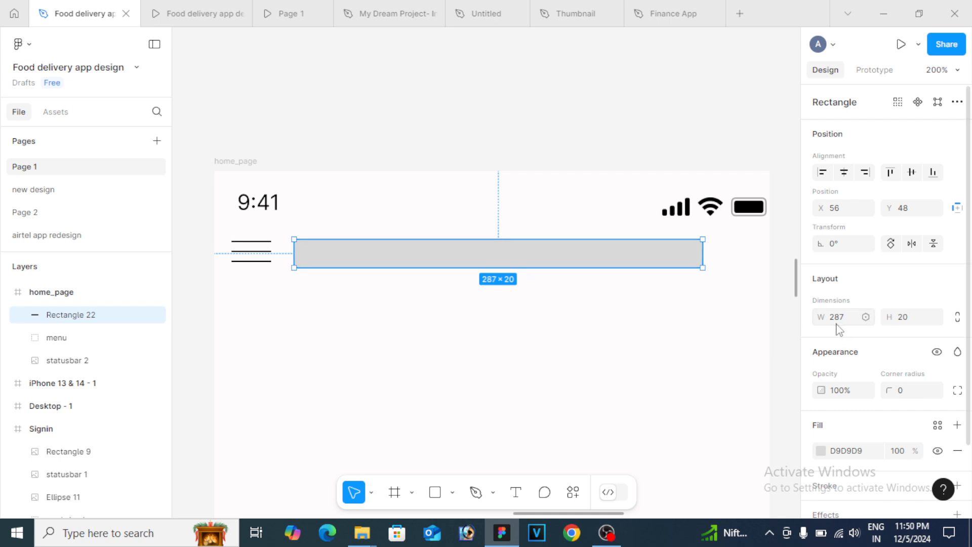
pyautogui.moveTo(704, 251)
pyautogui.mouseDown()
pyautogui.moveTo(732, 252)
pyautogui.moveTo(721, 252)
pyautogui.mouseUp()
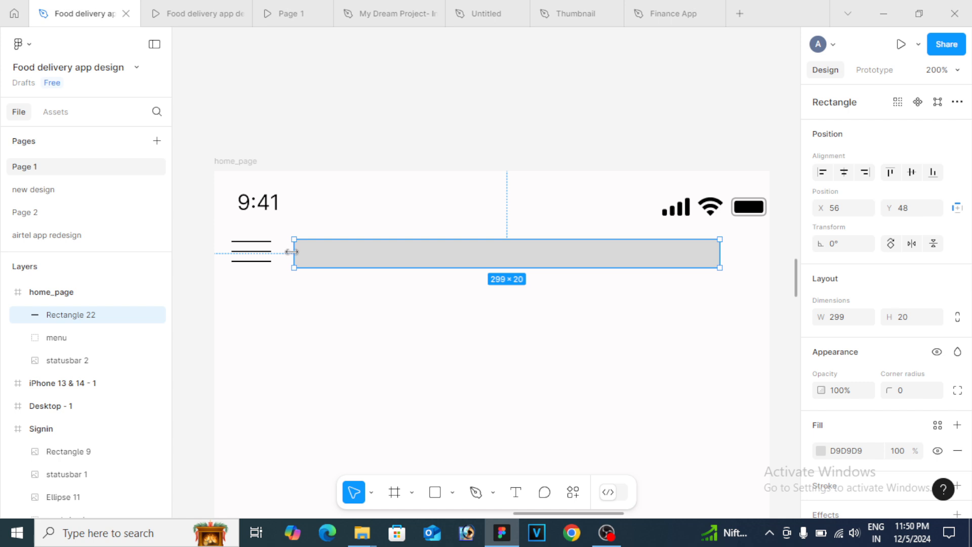
pyautogui.moveTo(294, 252); pyautogui.dragTo(287, 252)
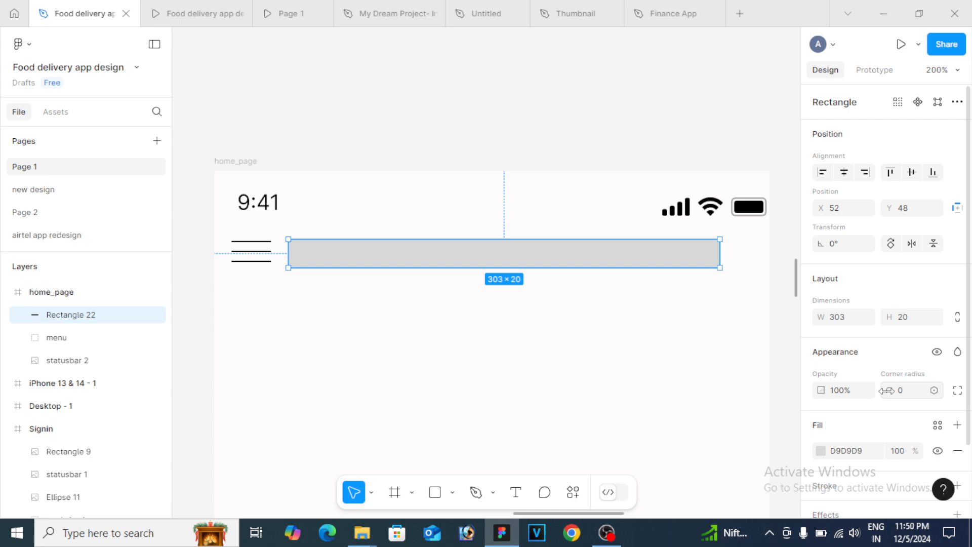
# Give the search bar rectangle a corner radius of 5 and a white FFFFFF fill
pyautogui.moveTo(890, 390); pyautogui.dragTo(959, 394)
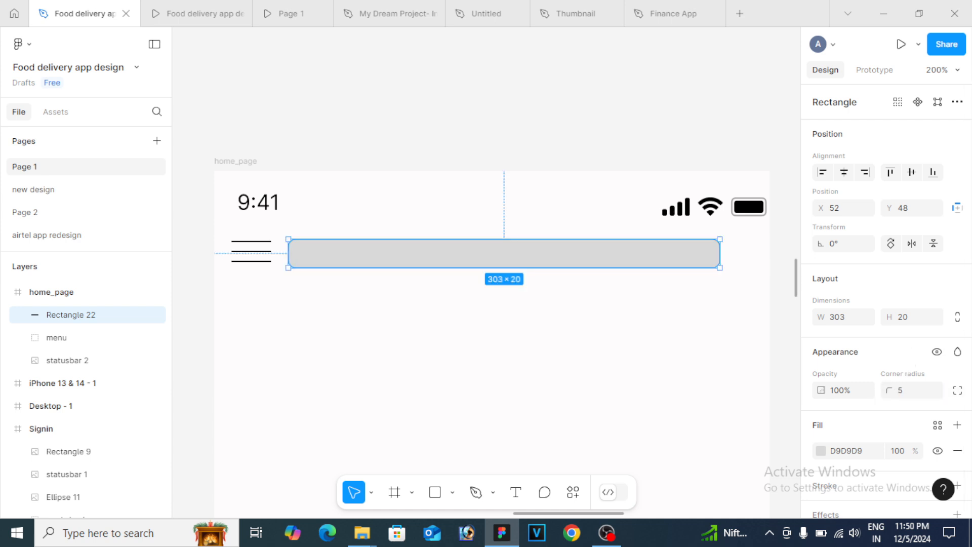
pyautogui.moveTo(970, 325); pyautogui.dragTo(970, 338)
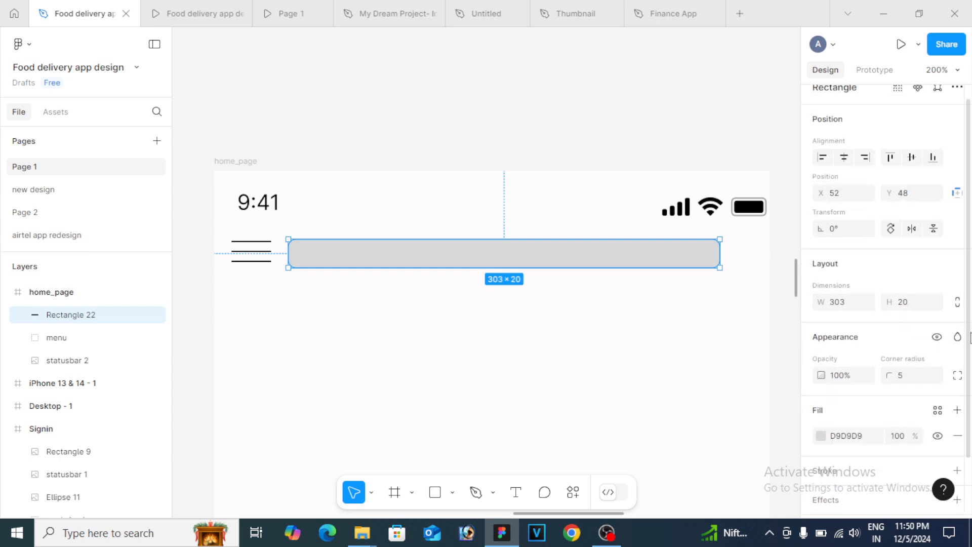
pyautogui.click(821, 435)
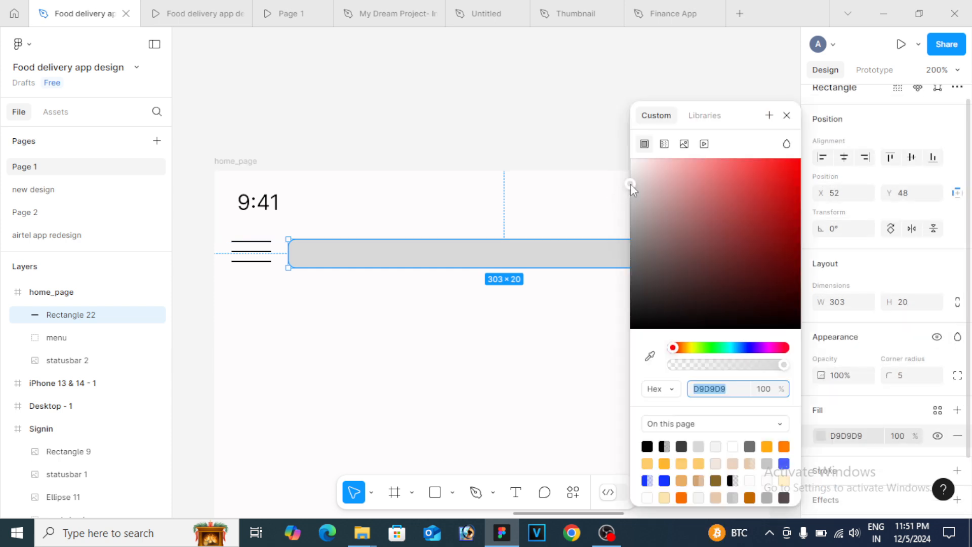
pyautogui.click(620, 151)
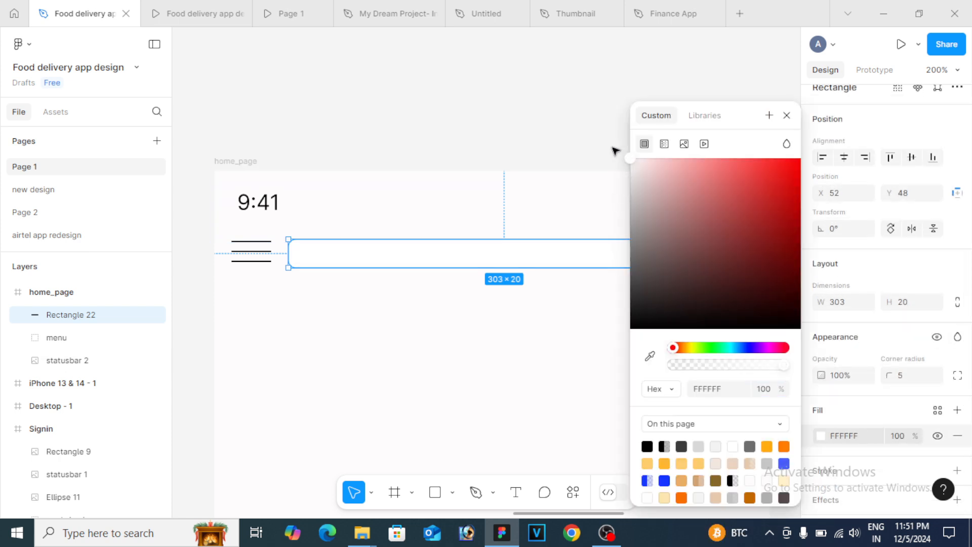
pyautogui.click(786, 116)
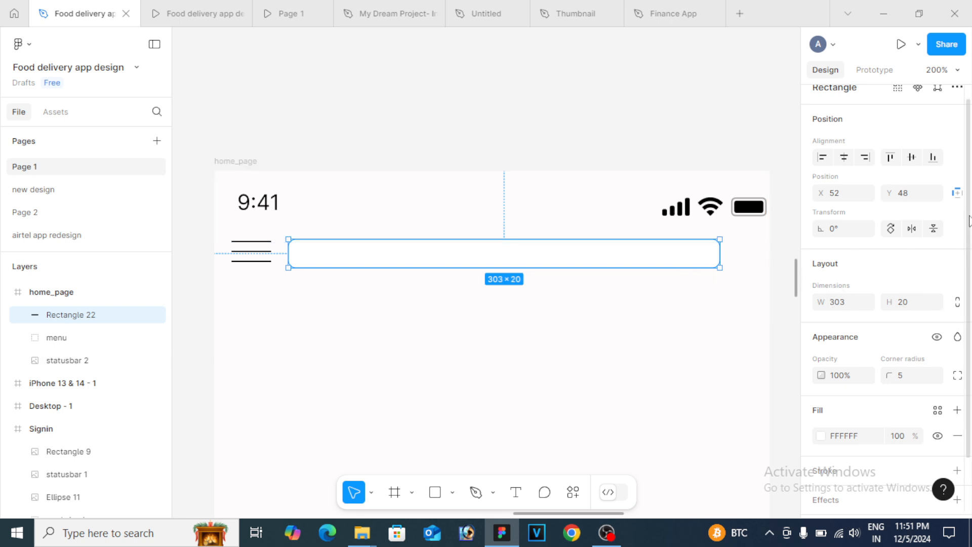
# Add a drop shadow effect to the white search bar rectangle
pyautogui.scroll(-2, 968, 221)
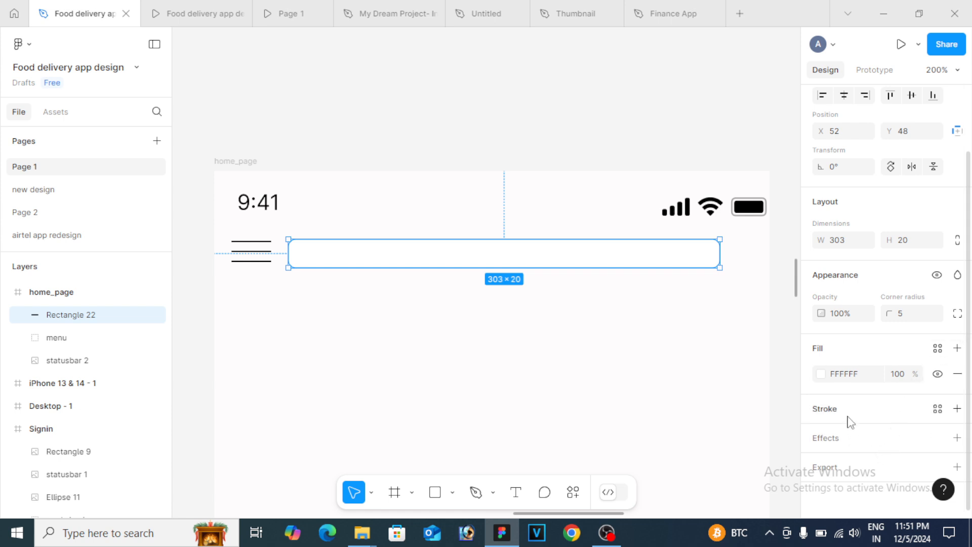
pyautogui.click(838, 439)
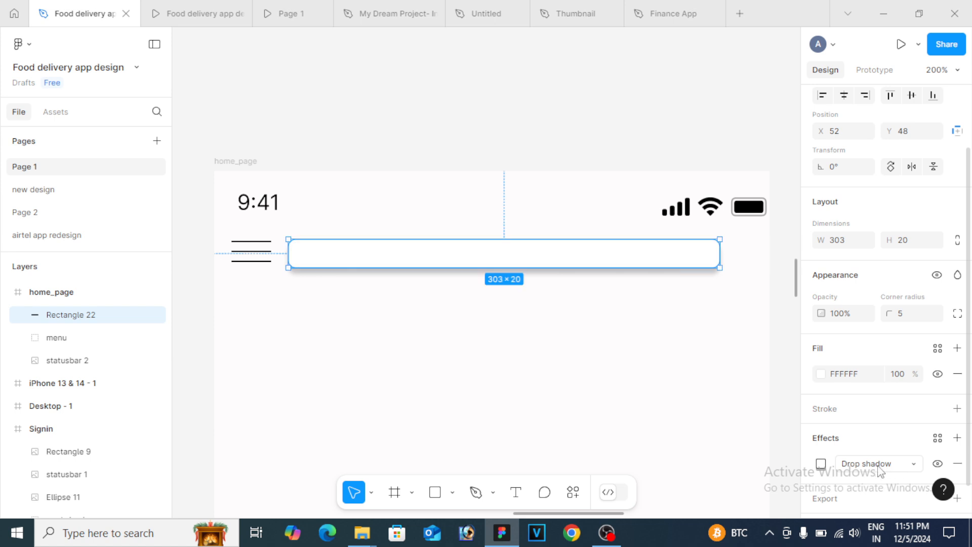
pyautogui.click(749, 406)
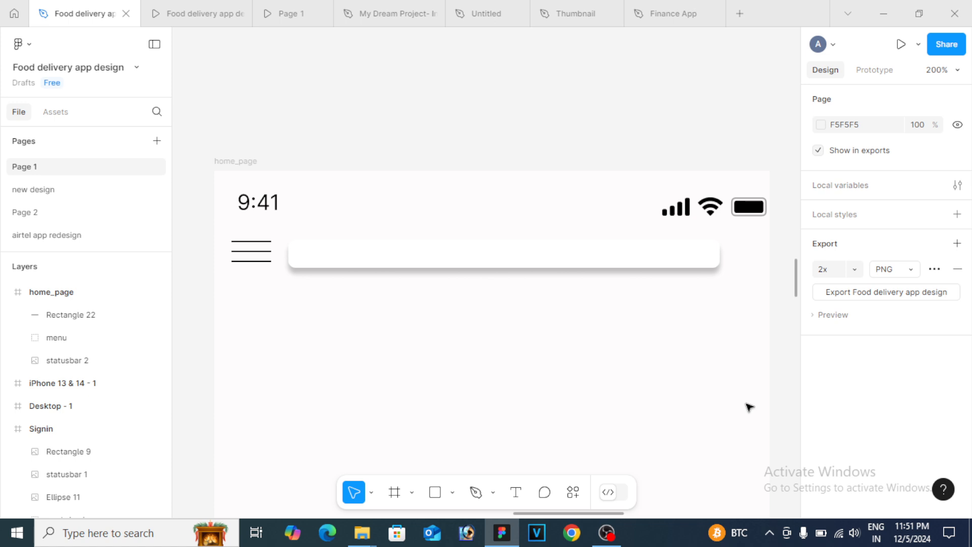
# Reduce the opacity of the search bar's drop shadow colour to 5%
pyautogui.click(633, 268)
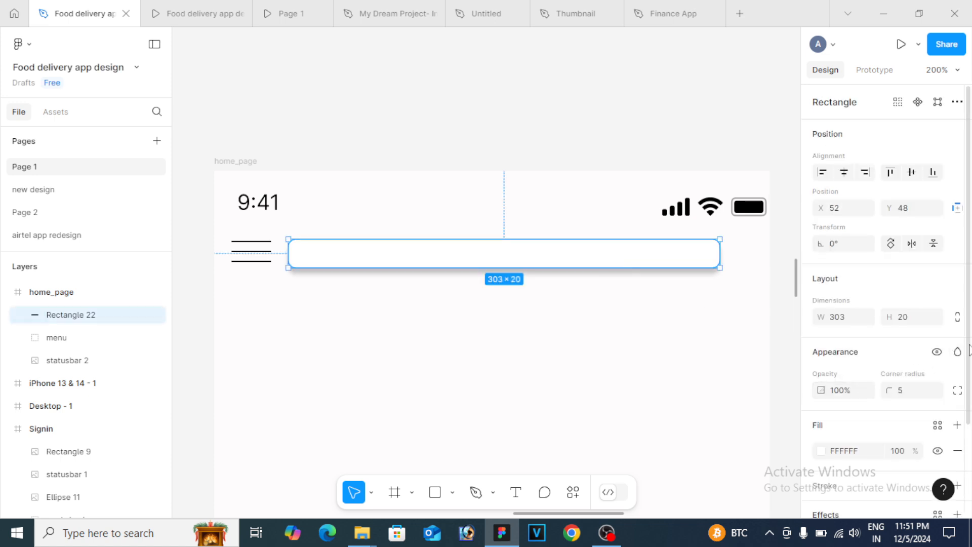
pyautogui.scroll(-3, 970, 349)
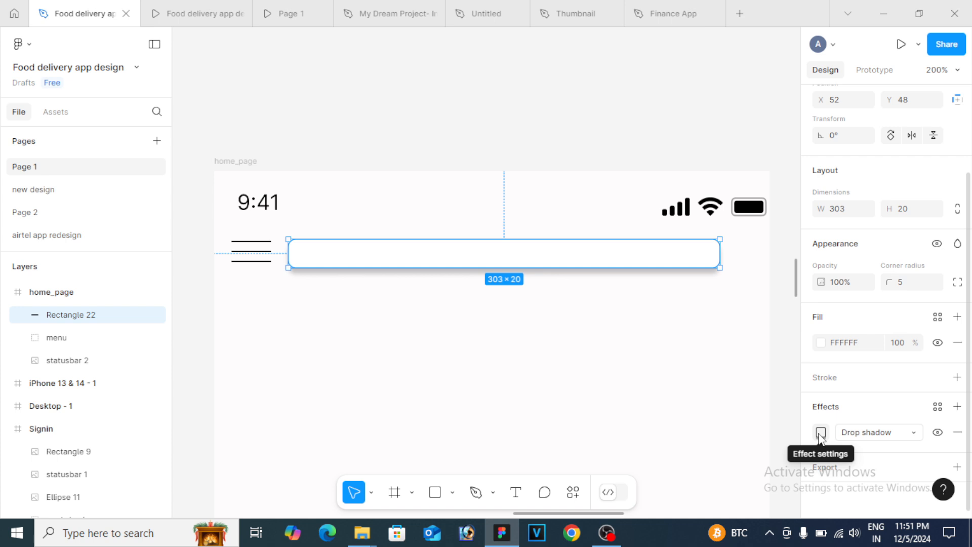
pyautogui.click(821, 433)
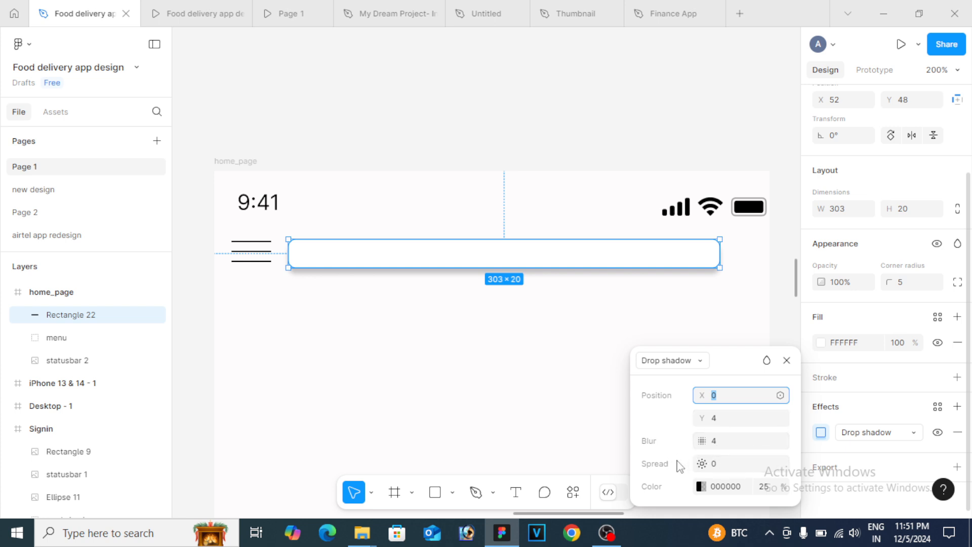
pyautogui.click(768, 487)
pyautogui.write('5')
pyautogui.press('Return')
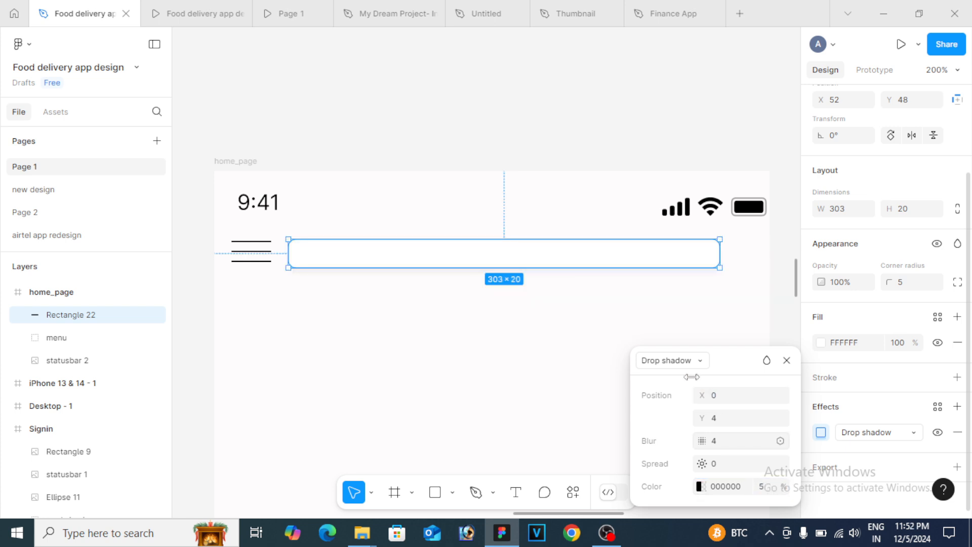
pyautogui.click(717, 285)
# Add a black stroke of weight 1 to the search bar rectangle and set its position to Outside
pyautogui.click(669, 263)
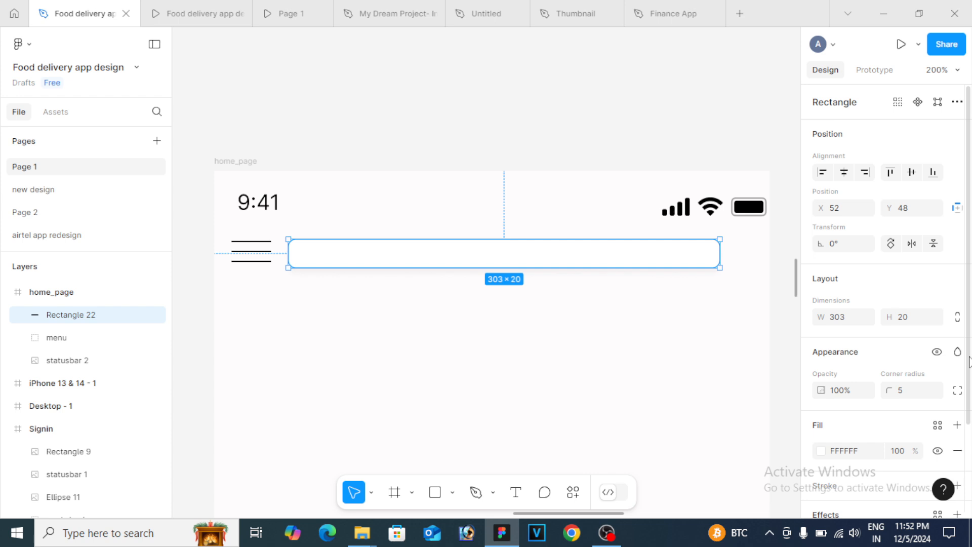
pyautogui.scroll(-2, 969, 362)
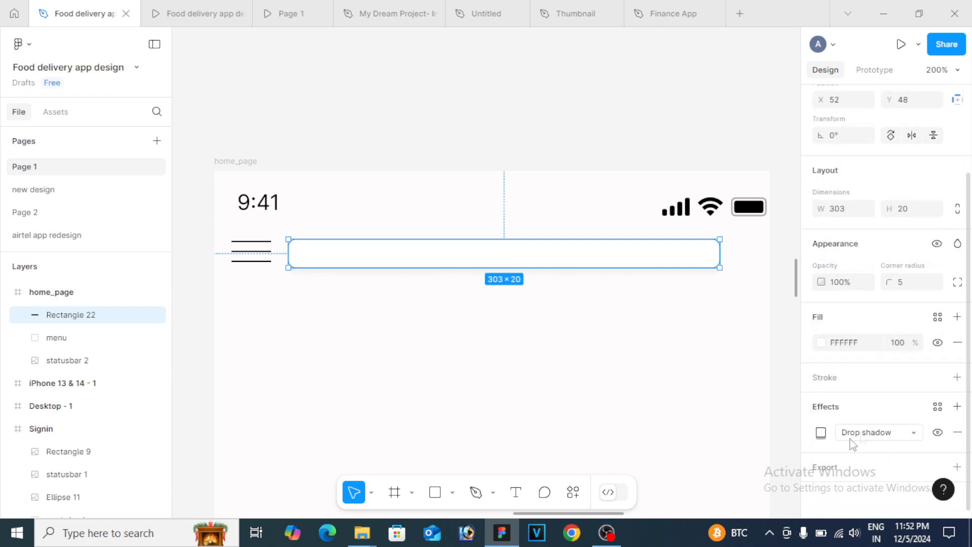
pyautogui.click(831, 384)
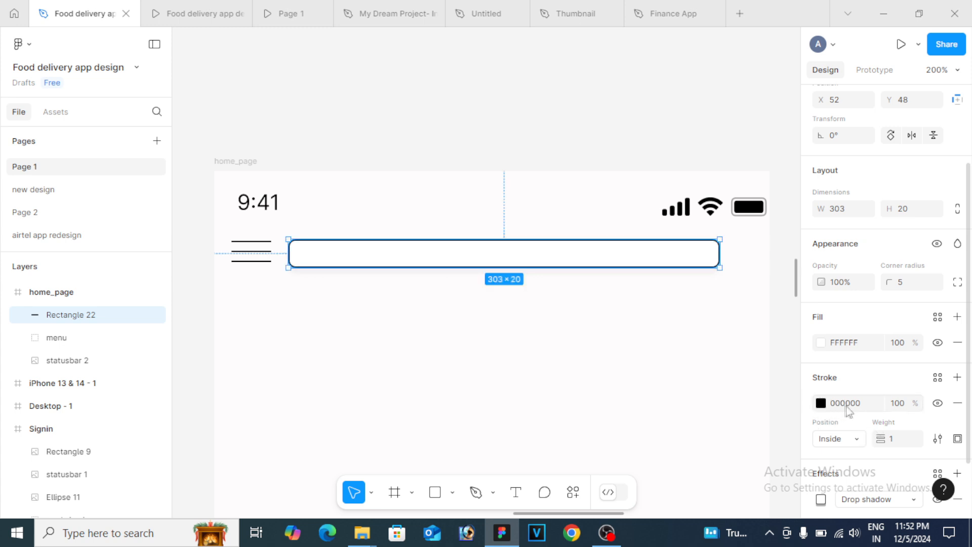
pyautogui.click(859, 444)
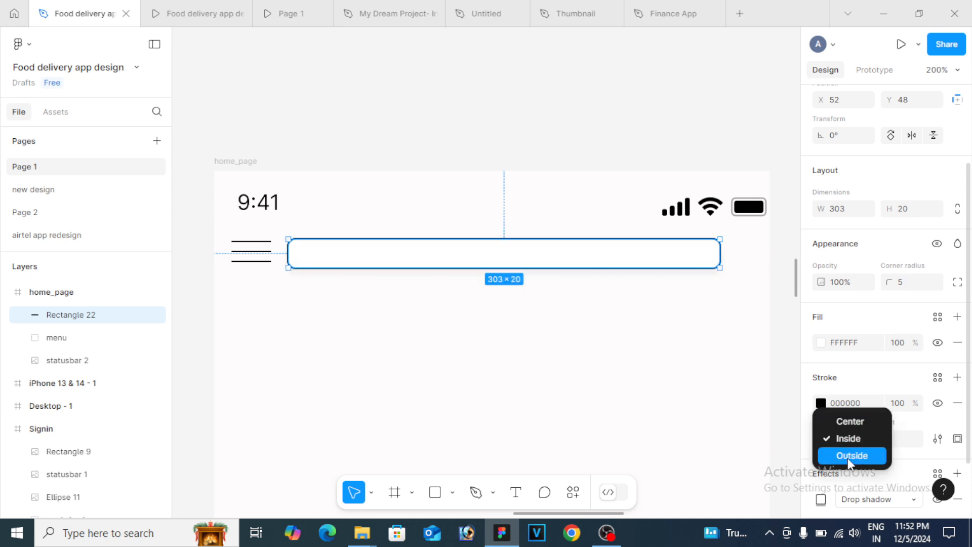
pyautogui.click(852, 455)
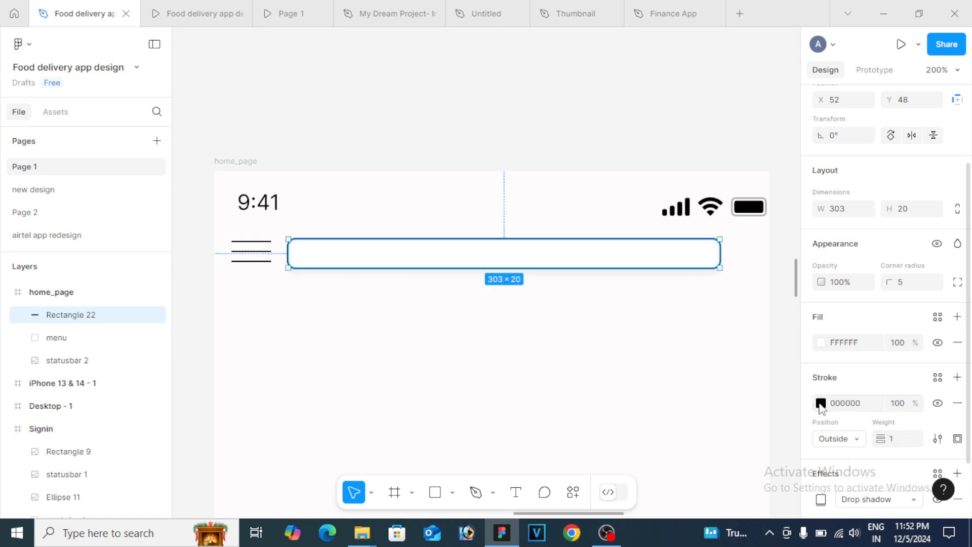
# Change the search bar's stroke colour to light grey DADADA at 92% opacity
pyautogui.click(821, 403)
pyautogui.moveTo(632, 184); pyautogui.dragTo(622, 184)
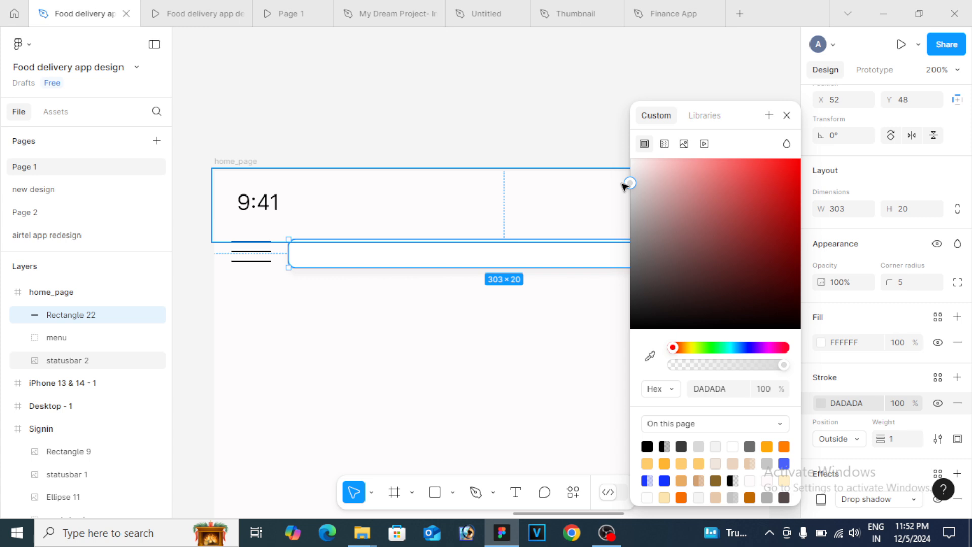
pyautogui.moveTo(784, 365)
pyautogui.mouseDown()
pyautogui.moveTo(744, 377)
pyautogui.moveTo(776, 374)
pyautogui.mouseUp()
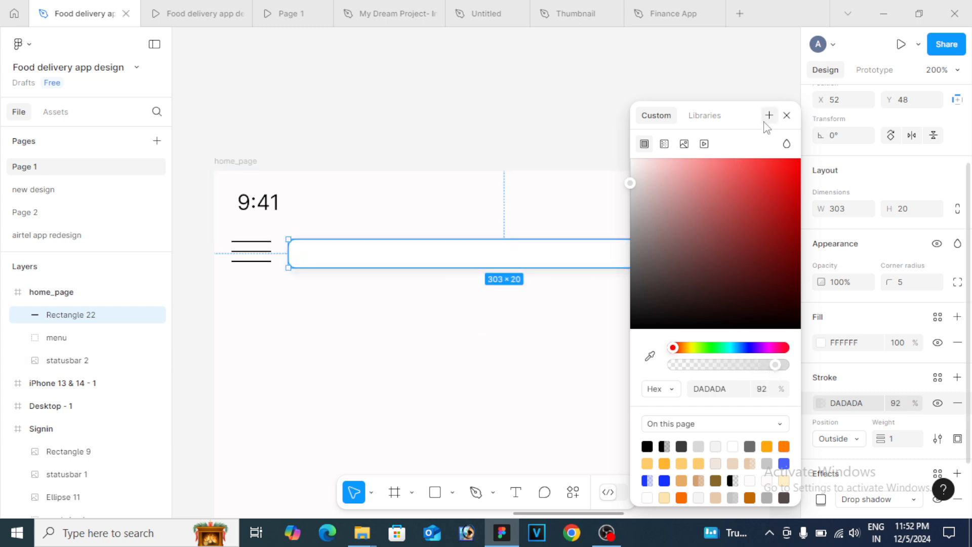
pyautogui.click(786, 116)
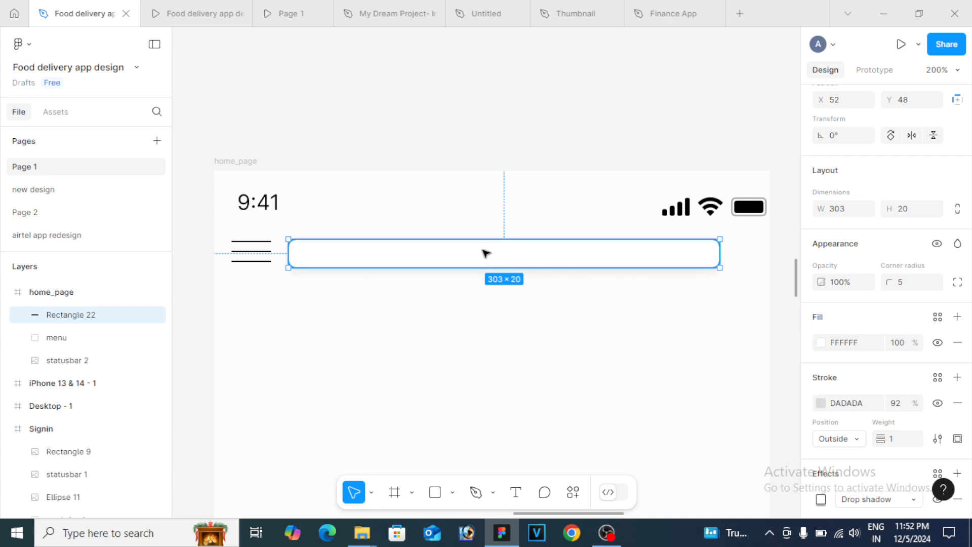
# Set the search bar's height to 22 and move it up to Y 46, level with the menu icon
pyautogui.click(909, 214)
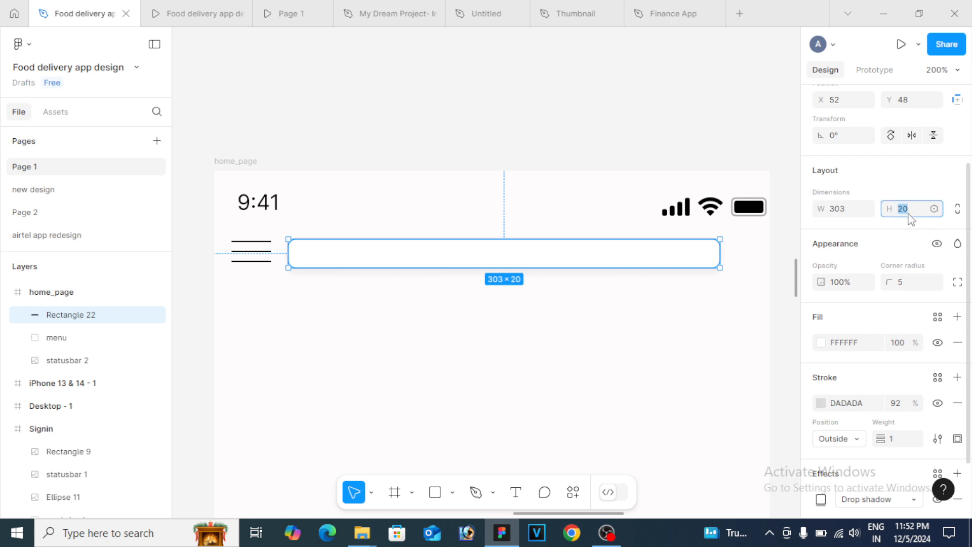
pyautogui.write('2')
pyautogui.press('Return')
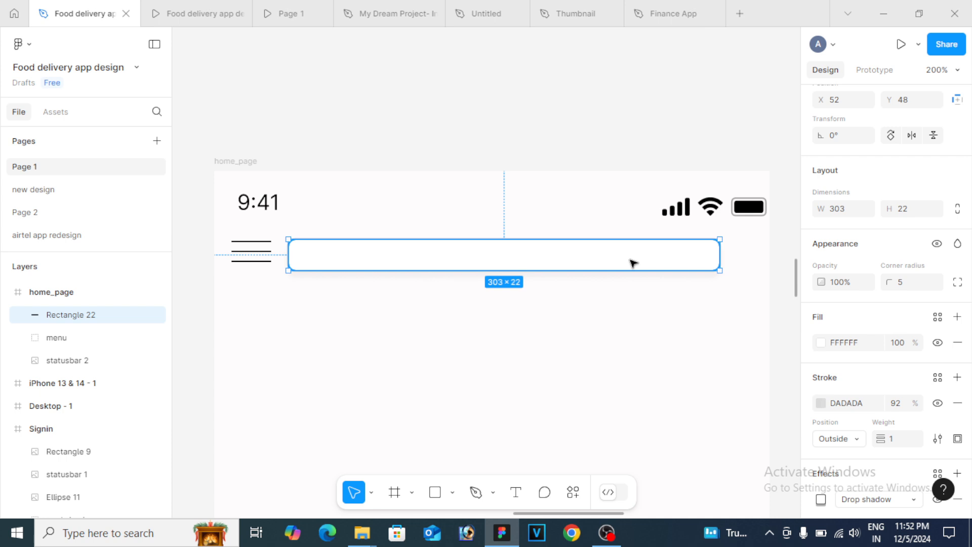
pyautogui.moveTo(633, 262); pyautogui.dragTo(633, 259)
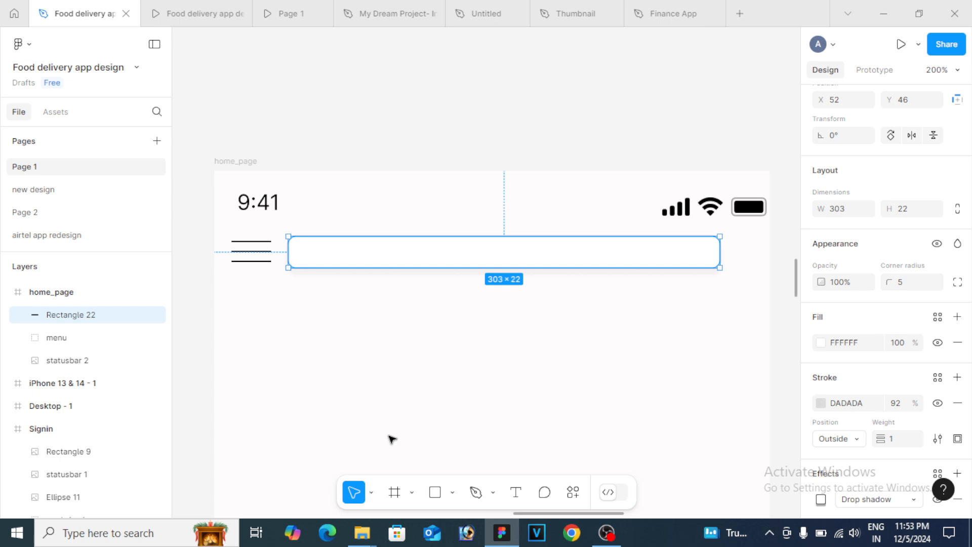
# Bring the search-interface-symbol (2) image from the homepage folder into the search bar and scale it down to 12 × 12
pyautogui.moveTo(362, 532)
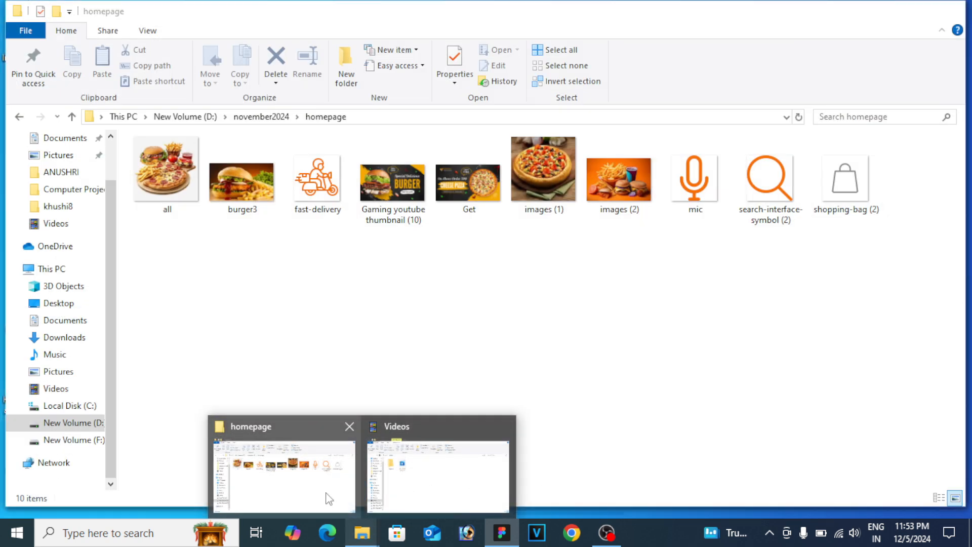
pyautogui.click(332, 503)
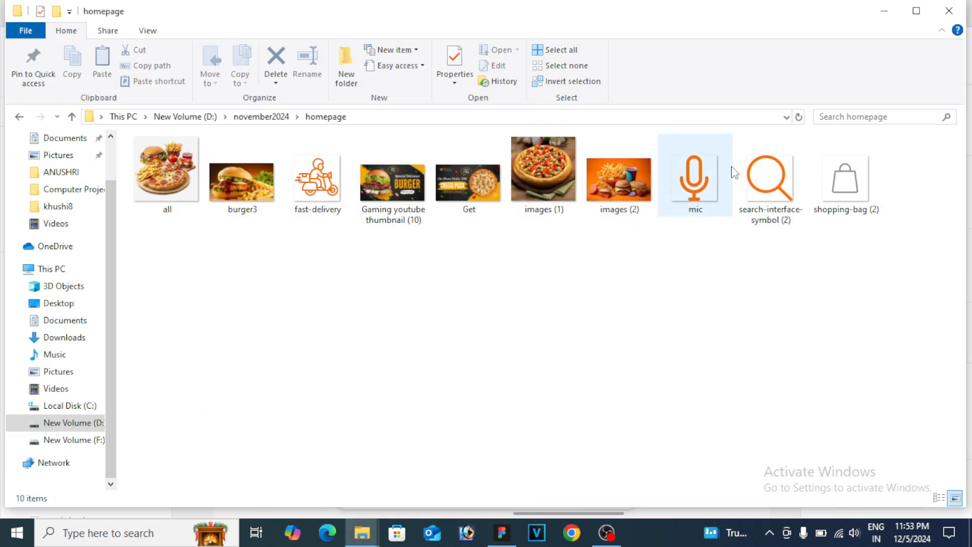
pyautogui.click(768, 173)
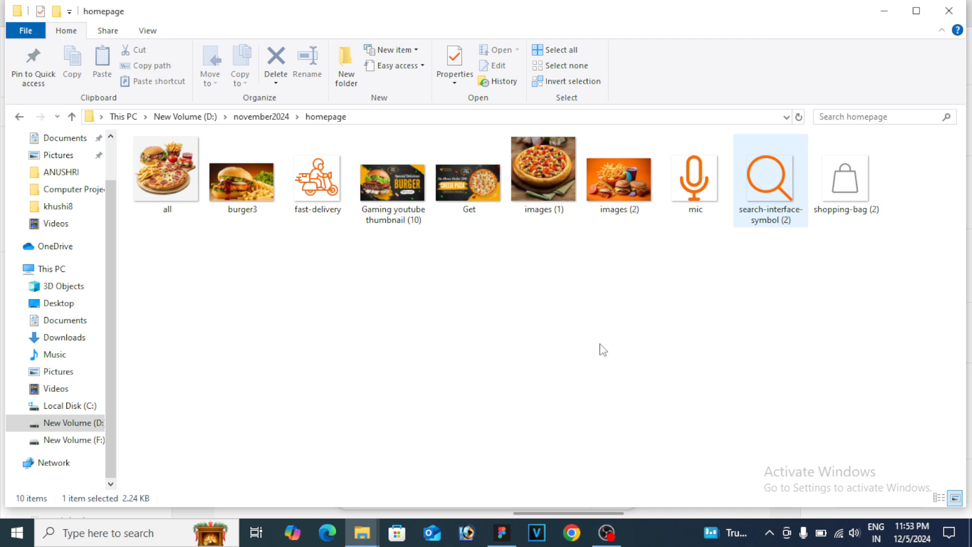
pyautogui.moveTo(519, 428); pyautogui.dragTo(367, 288)
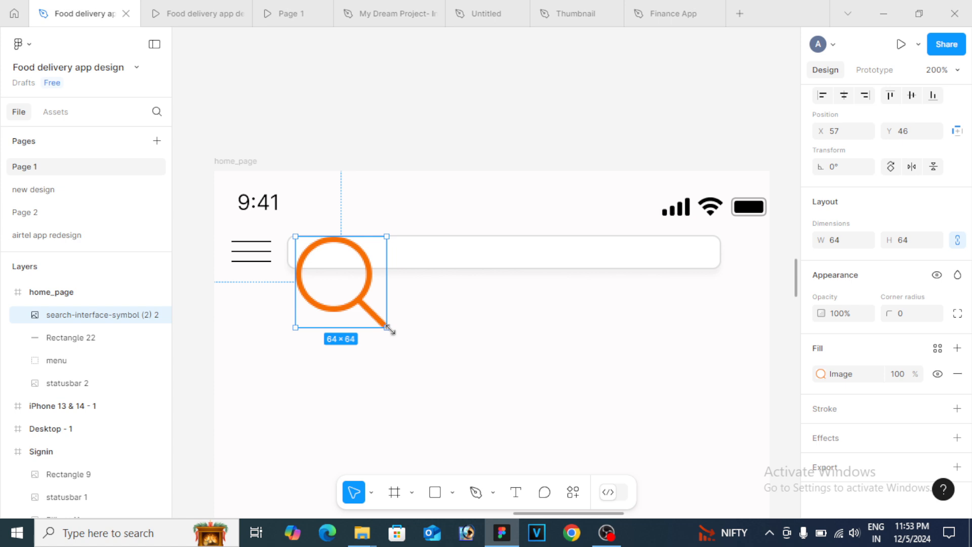
pyautogui.moveTo(389, 328); pyautogui.dragTo(313, 252)
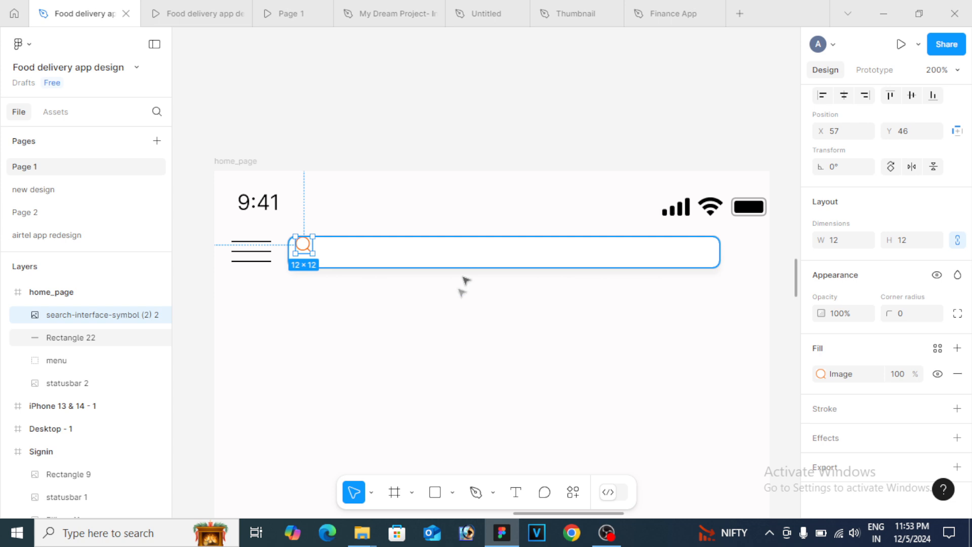
pyautogui.click(428, 297)
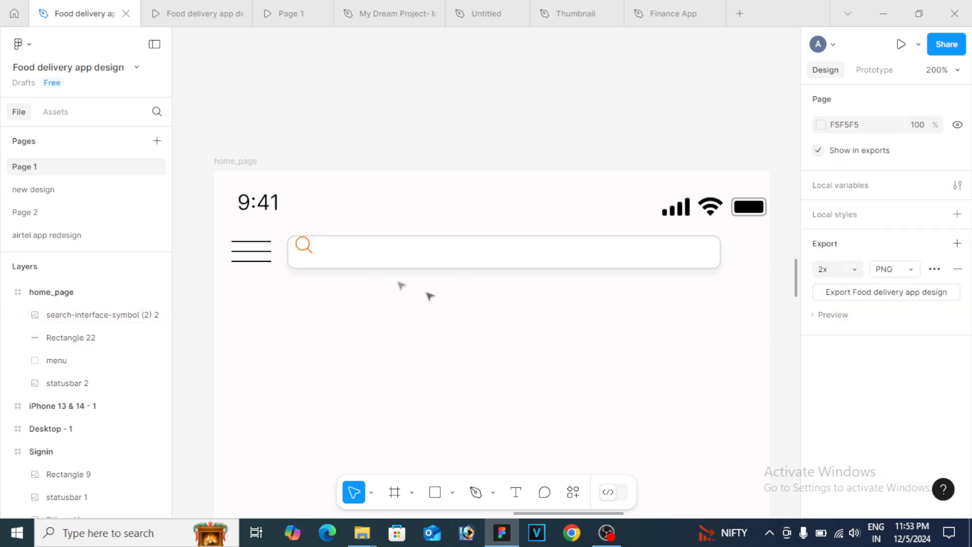
# Align the search icon with the search bar's left edge and vertical centre
pyautogui.click(417, 240)
pyautogui.click(396, 288)
pyautogui.click(307, 247)
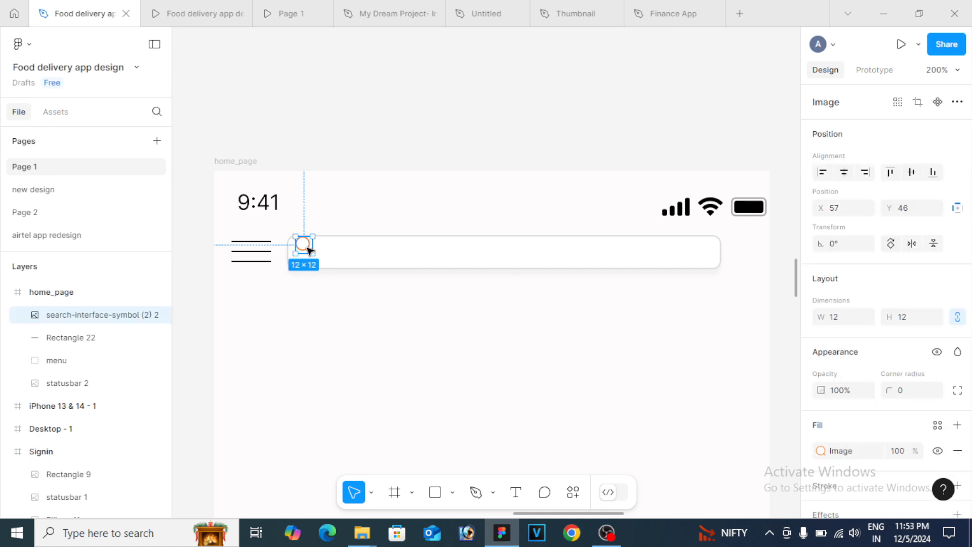
pyautogui.keyDown('shift'); pyautogui.click(397, 244); pyautogui.keyUp('shift')
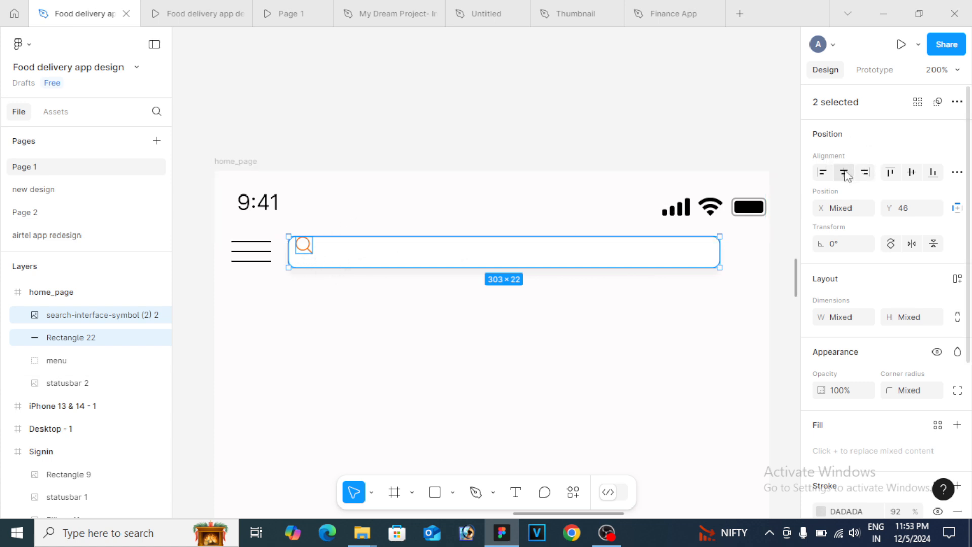
pyautogui.click(866, 174)
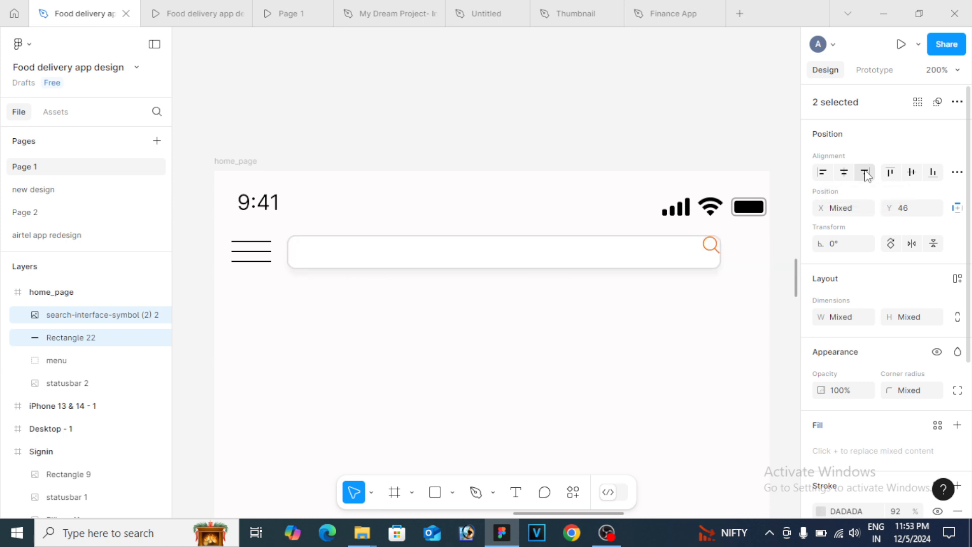
pyautogui.click(845, 174)
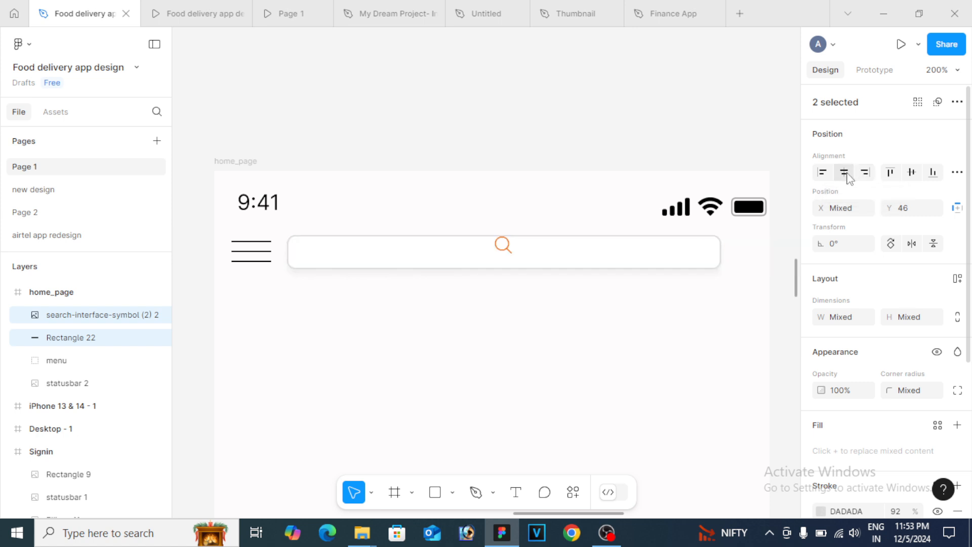
pyautogui.click(822, 172)
pyautogui.click(912, 173)
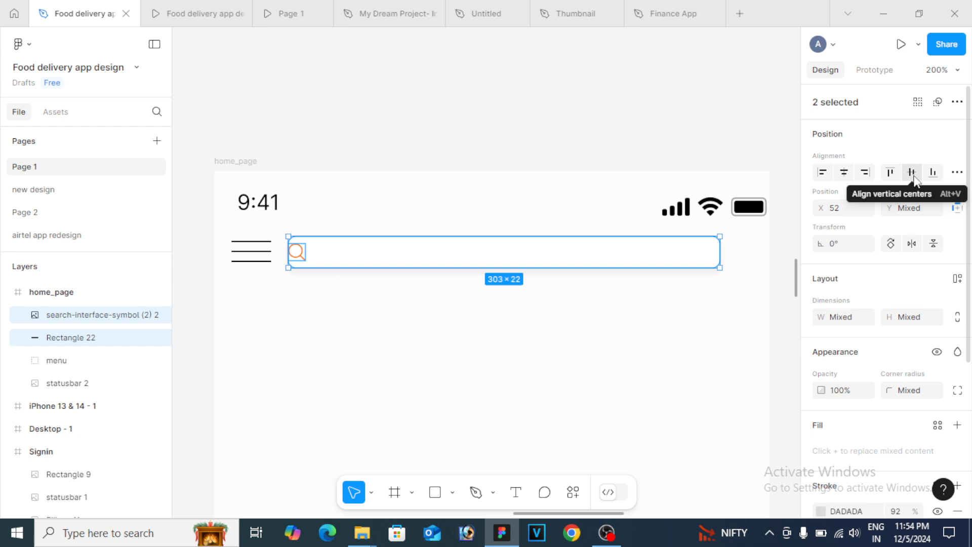
# Shift the search icon inward to X 58, Y 51 and check its spacing to the search bar's edges
pyautogui.click(326, 286)
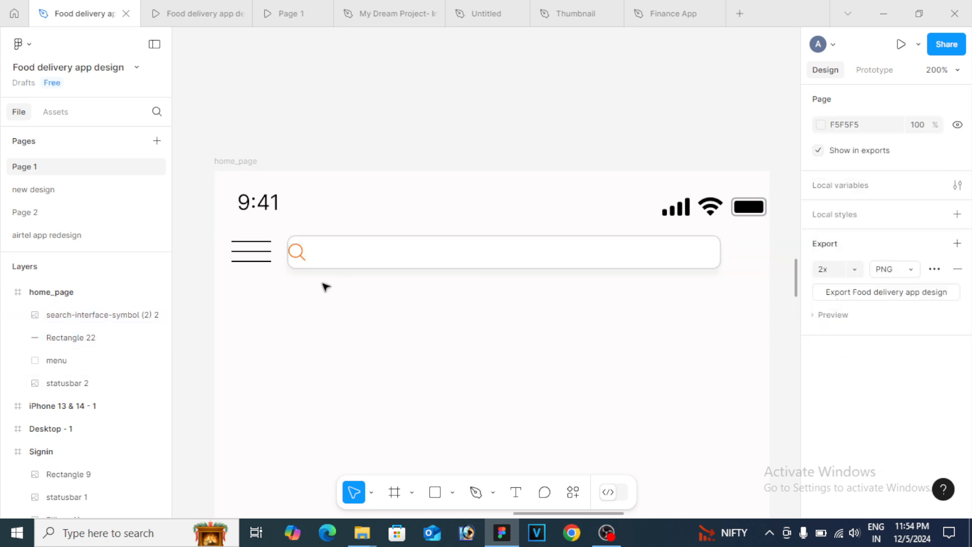
pyautogui.click(299, 255)
pyautogui.moveTo(300, 255); pyautogui.dragTo(304, 258)
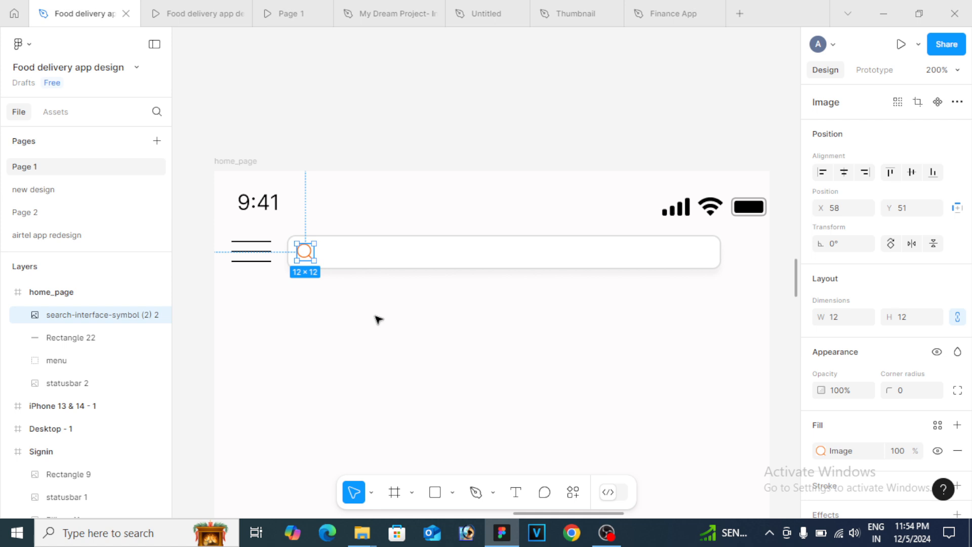
pyautogui.press('alt')
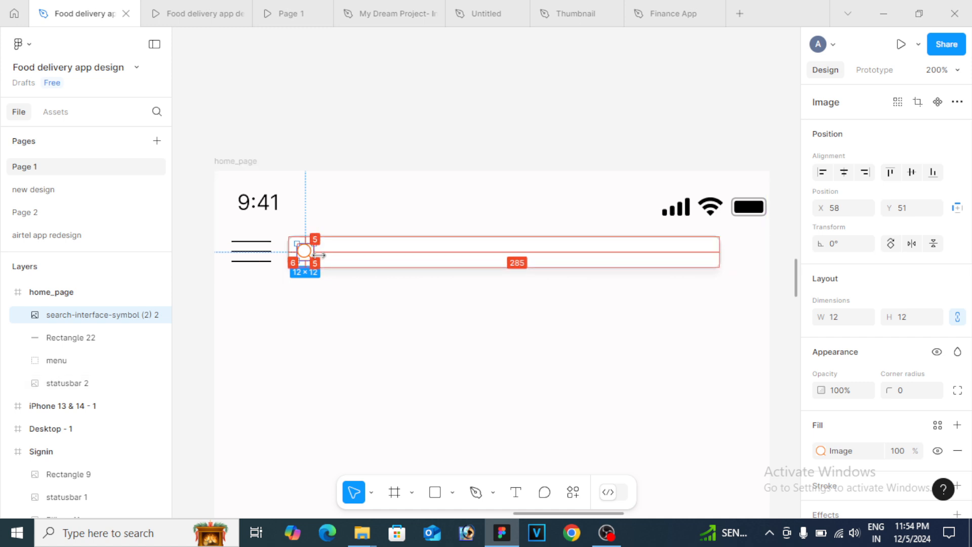
pyautogui.click(348, 285)
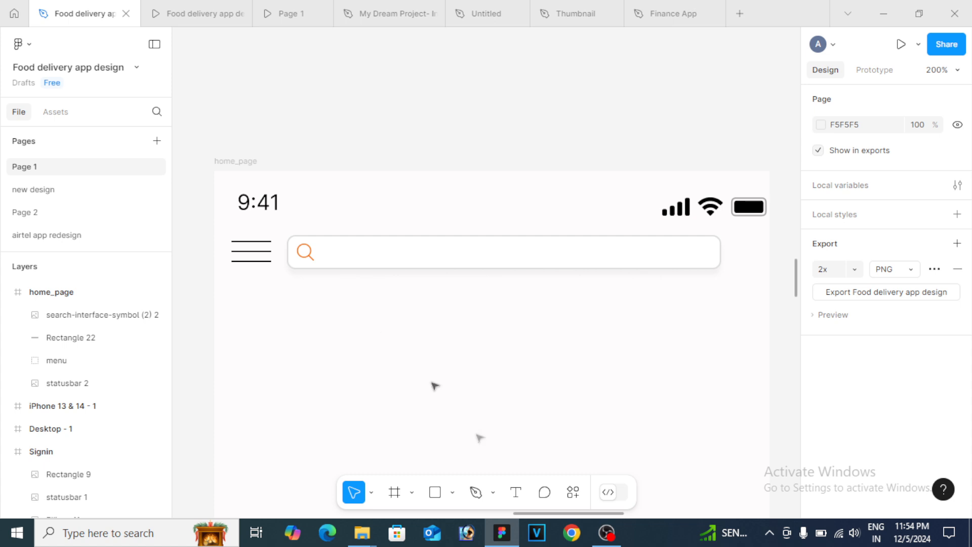
# Add the placeholder text Search “pizza” inside the search bar, beside the search icon
pyautogui.click(517, 495)
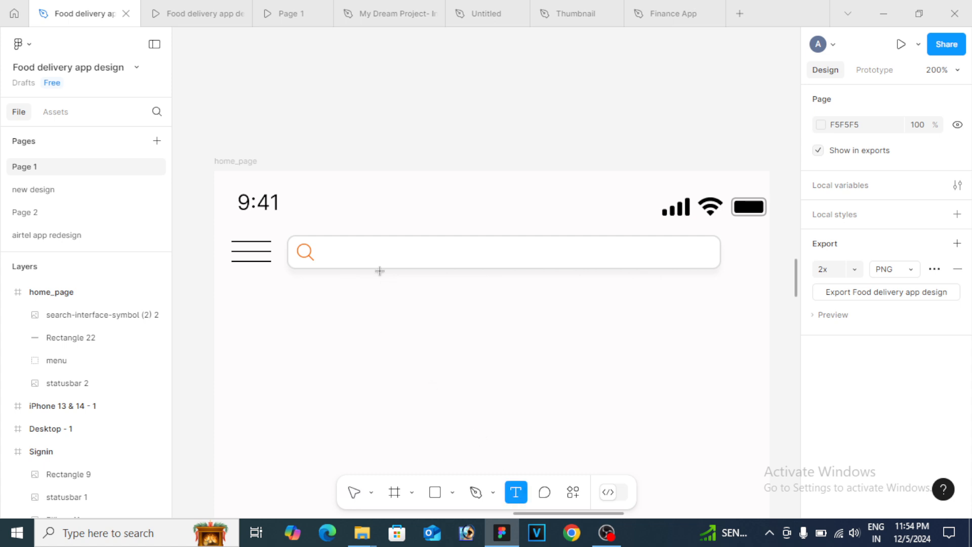
pyautogui.click(365, 256)
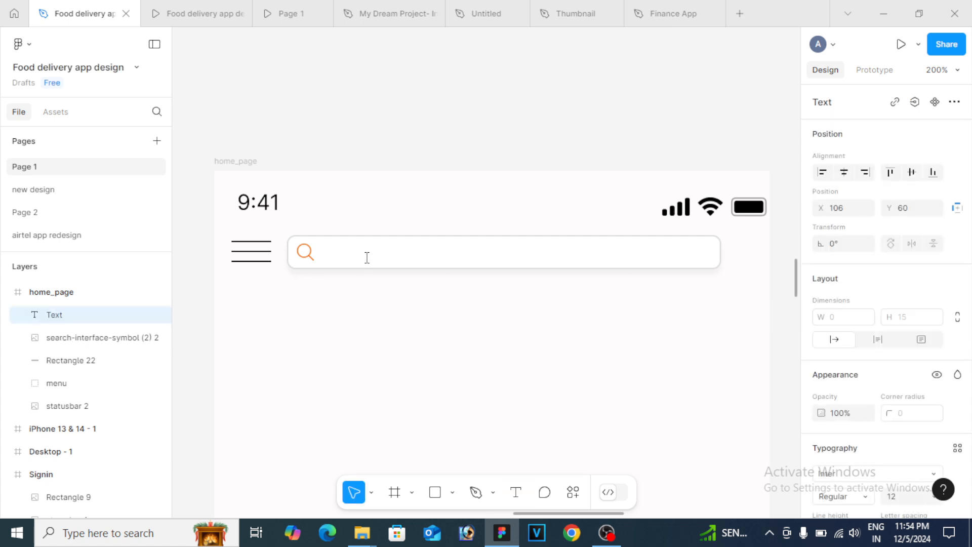
pyautogui.write('Search “pizza”')
pyautogui.press('Escape')
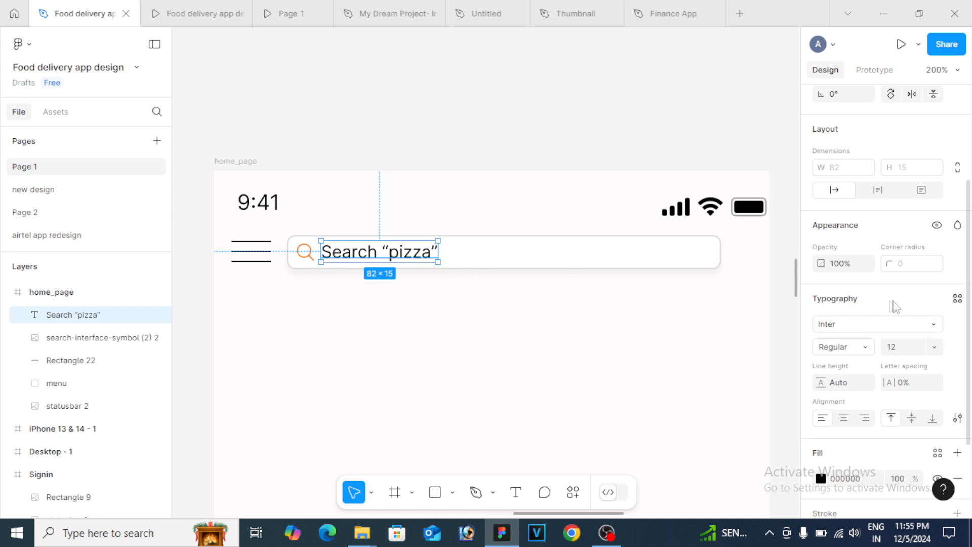
# Set the search placeholder text to the Regular style and give it a grey 7C7C7C fill
pyautogui.click(879, 336)
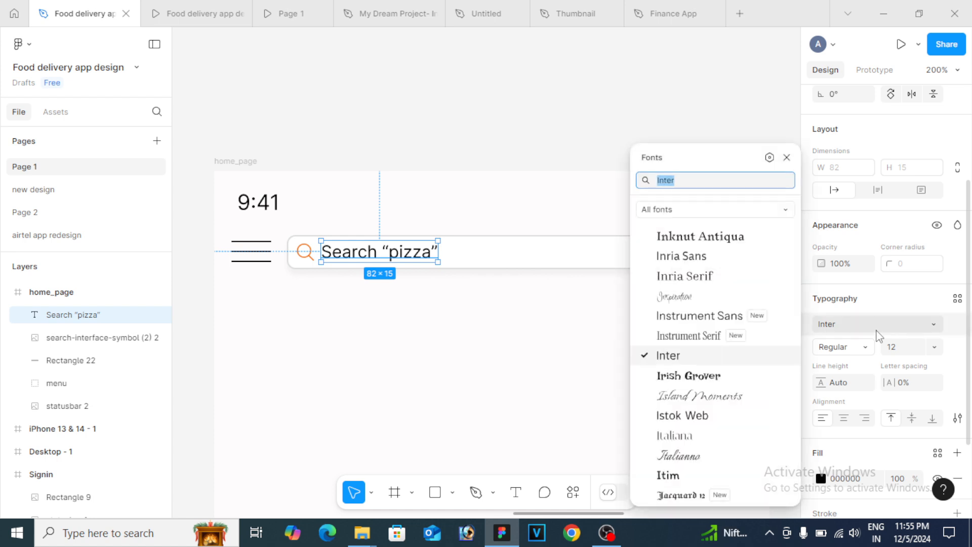
pyautogui.click(879, 336)
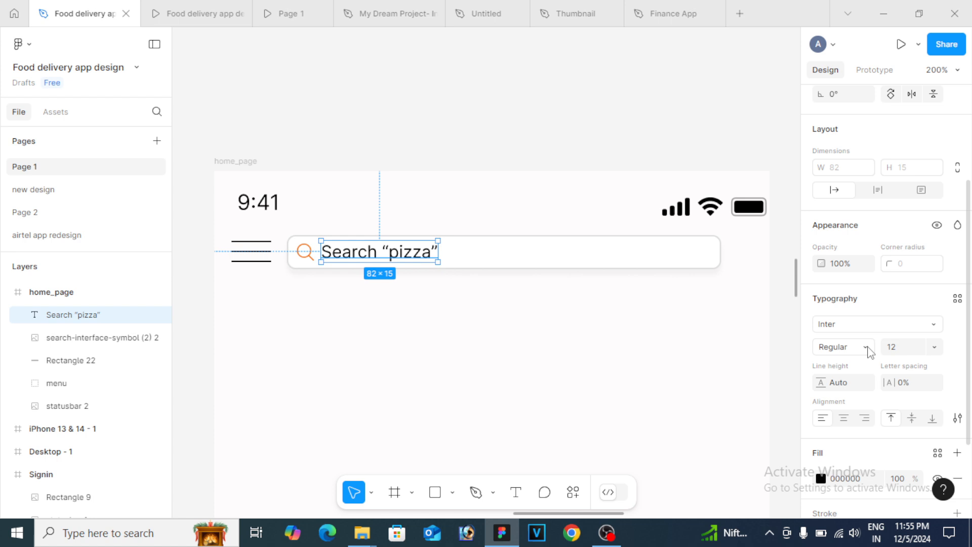
pyautogui.click(868, 347)
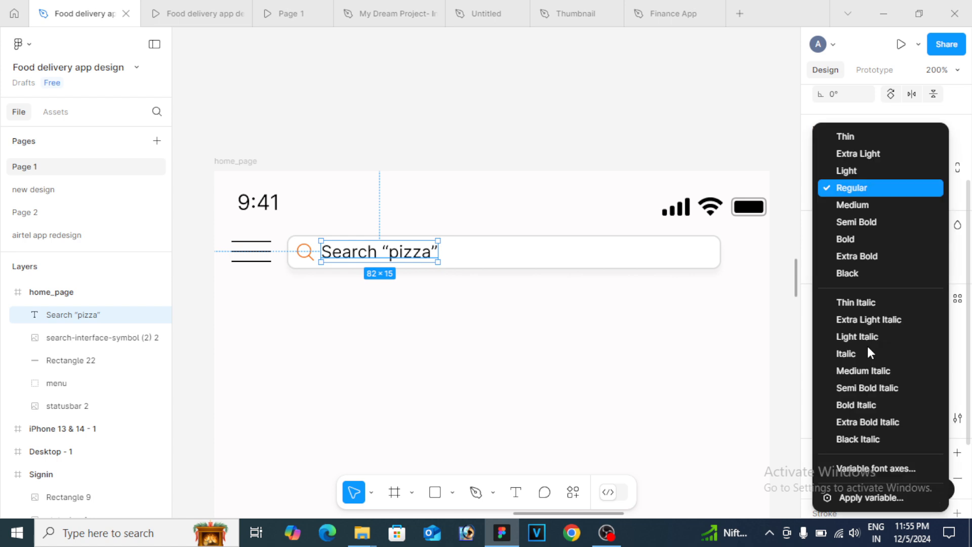
pyautogui.click(858, 192)
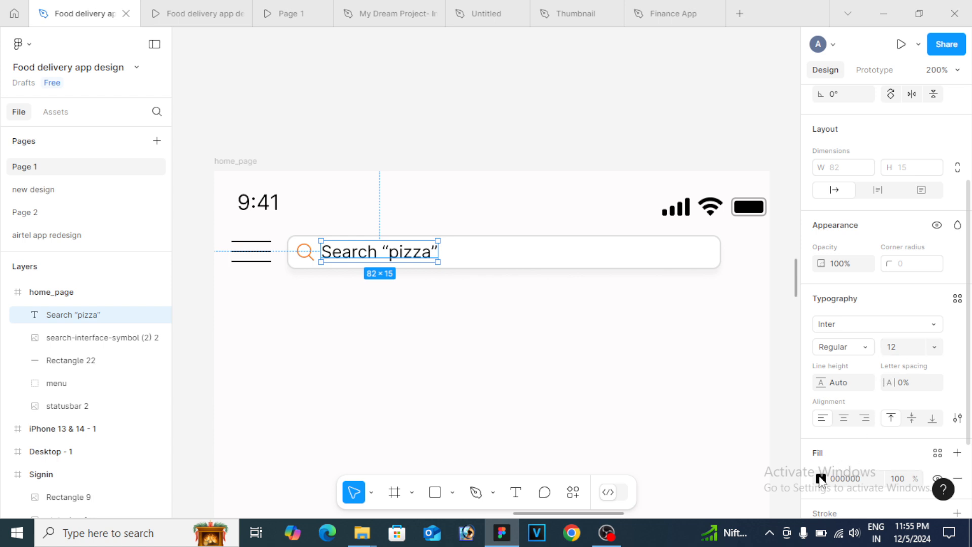
pyautogui.click(820, 479)
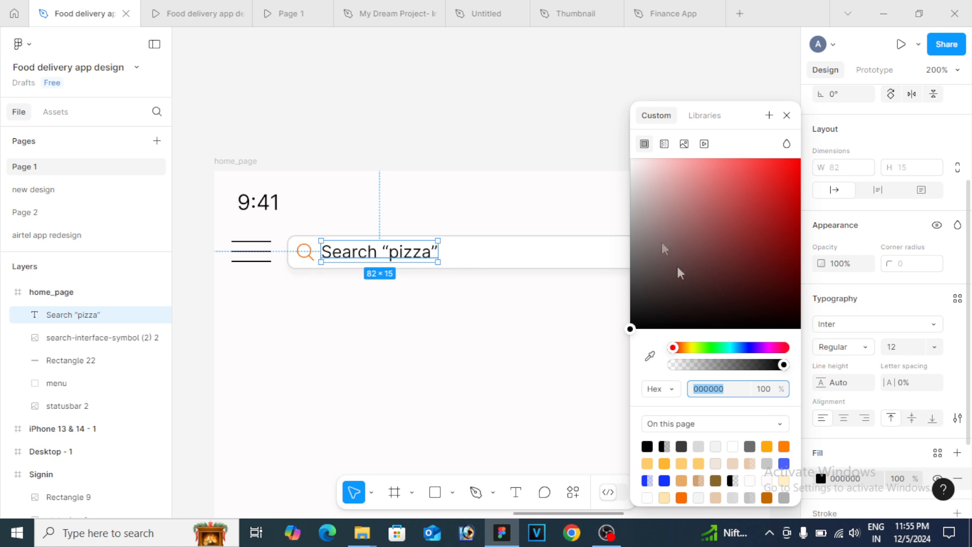
pyautogui.moveTo(654, 233); pyautogui.dragTo(603, 253)
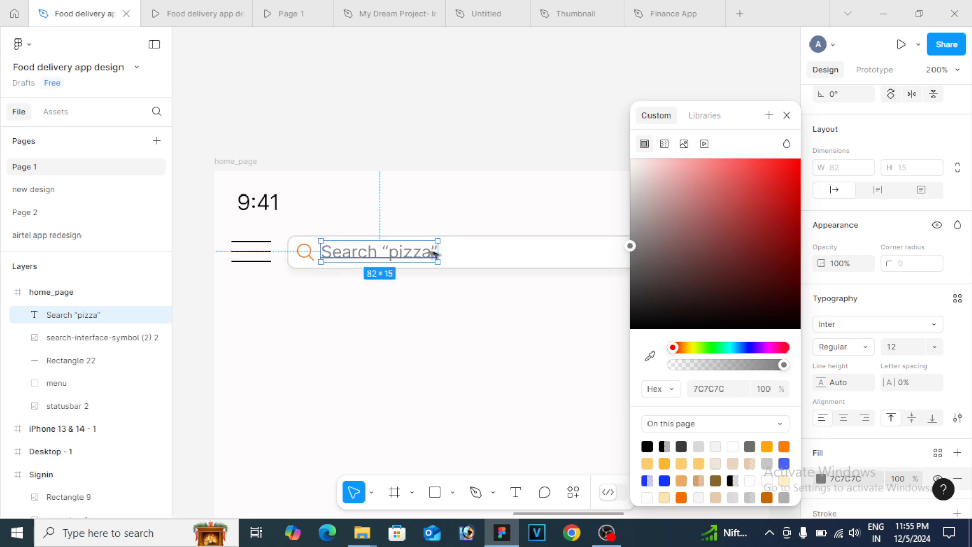
pyautogui.click(464, 254)
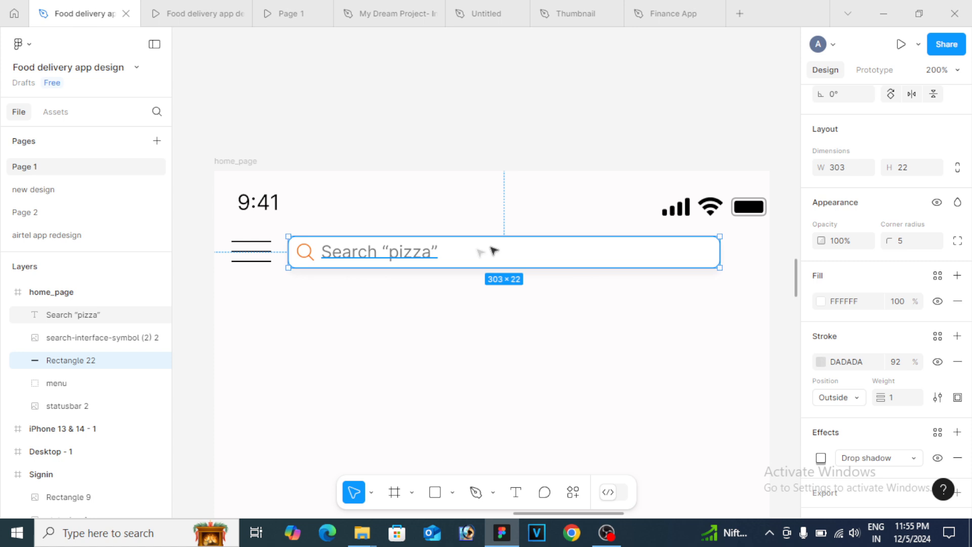
pyautogui.click(537, 300)
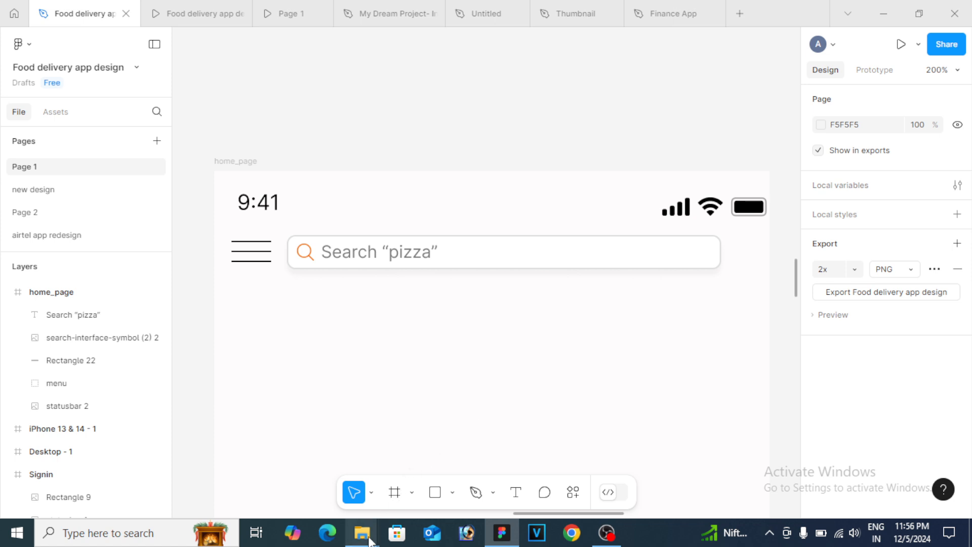
# Bring the mic image from the homepage folder onto the far end of the search bar, opposite the search icon
pyautogui.moveTo(370, 539)
pyautogui.click(330, 493)
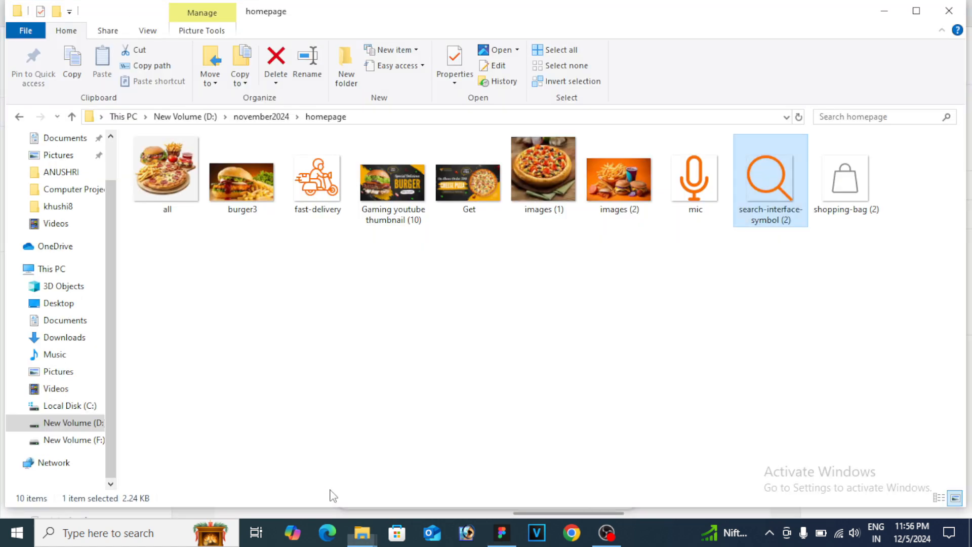
pyautogui.click(689, 188)
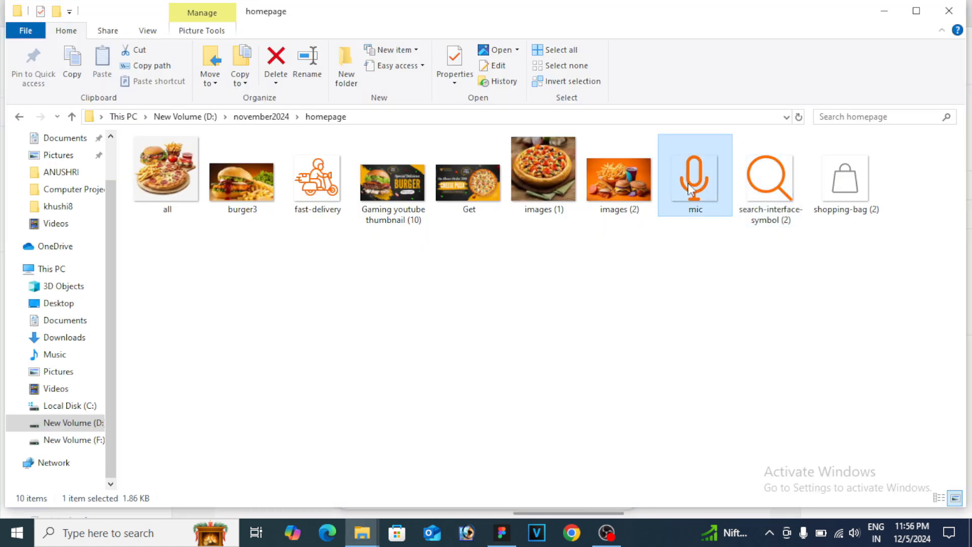
pyautogui.moveTo(690, 189); pyautogui.dragTo(671, 291)
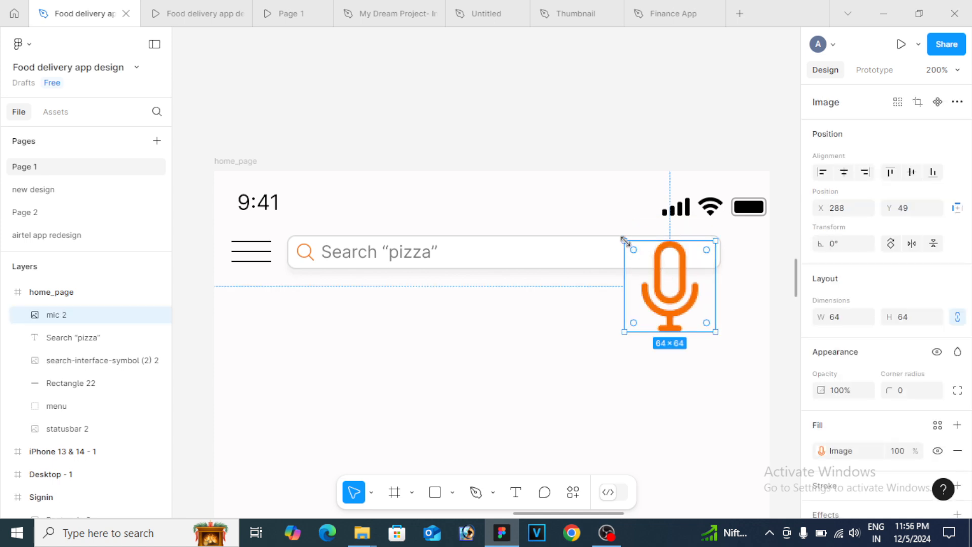
# Shrink the mic icon to 15 × 15 and position it at X 335, Y 50 inside the search bar
pyautogui.moveTo(625, 241); pyautogui.dragTo(707, 255)
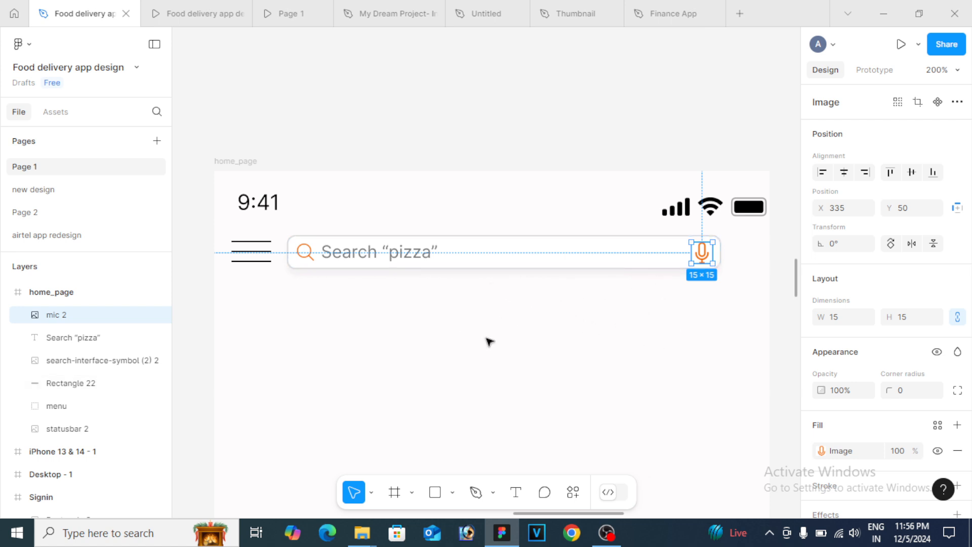
# Group the mic, placeholder text, search icon and bar rectangle, and name the group search
pyautogui.keyDown('shift'); pyautogui.click(380, 258); pyautogui.keyUp('shift')
pyautogui.keyDown('shift'); pyautogui.click(309, 257); pyautogui.keyUp('shift')
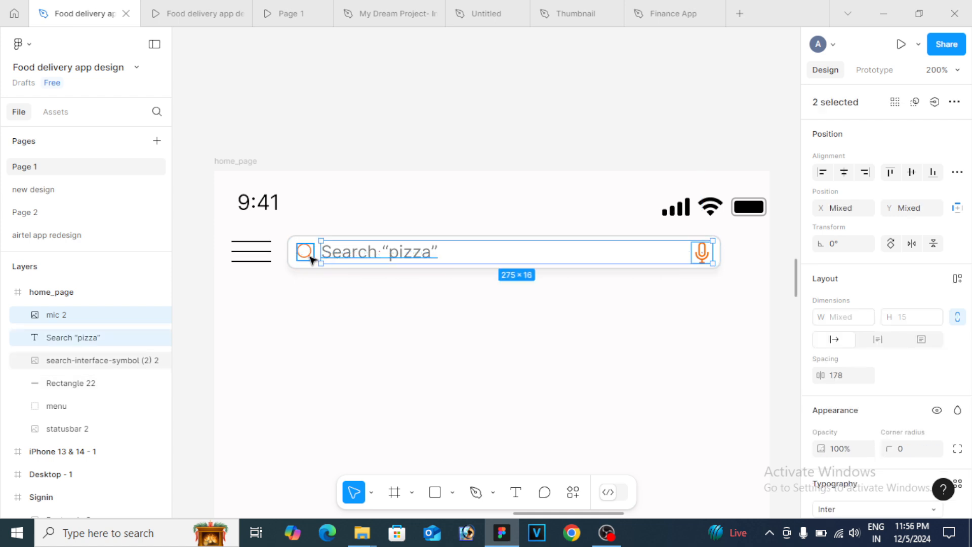
pyautogui.keyDown('shift'); pyautogui.click(328, 237); pyautogui.keyUp('shift')
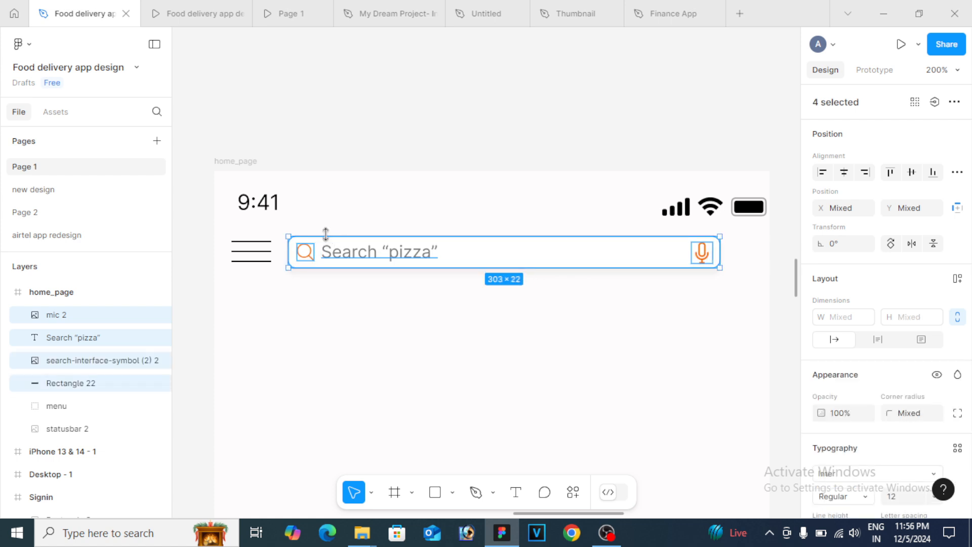
pyautogui.hotkey('ctrl', 'g')
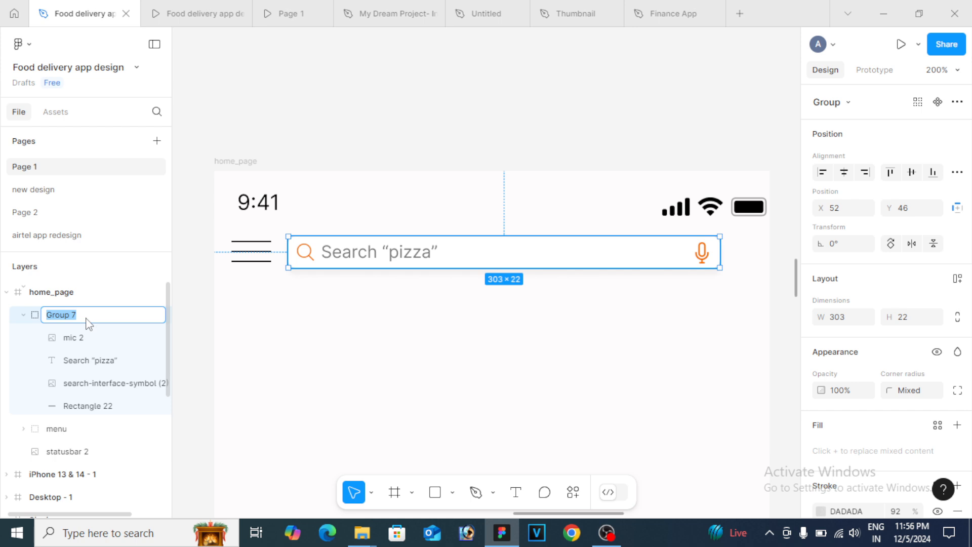
pyautogui.write('search')
pyautogui.click(539, 311)
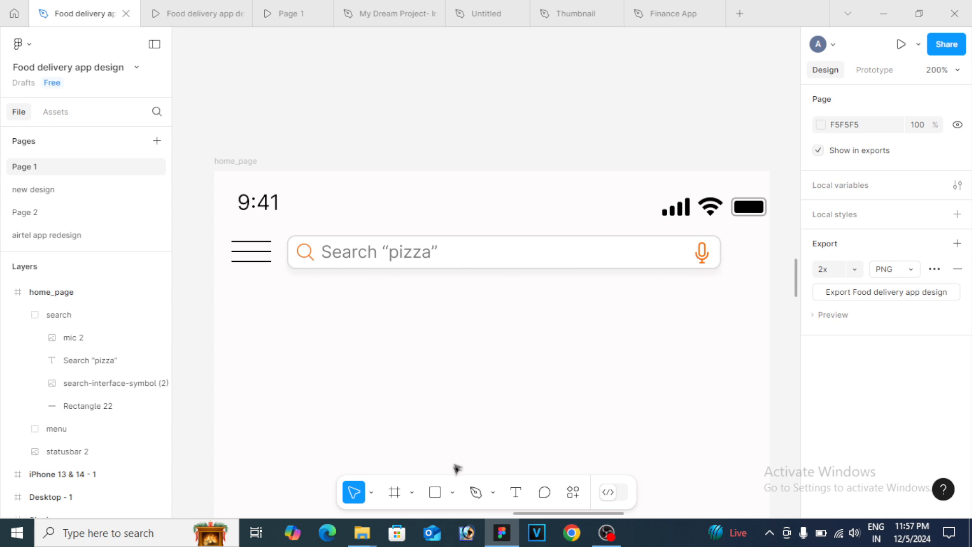
# Draw a circle beside the search bar at X 363, Y 48 and set its size to 20 × 20
pyautogui.click(453, 492)
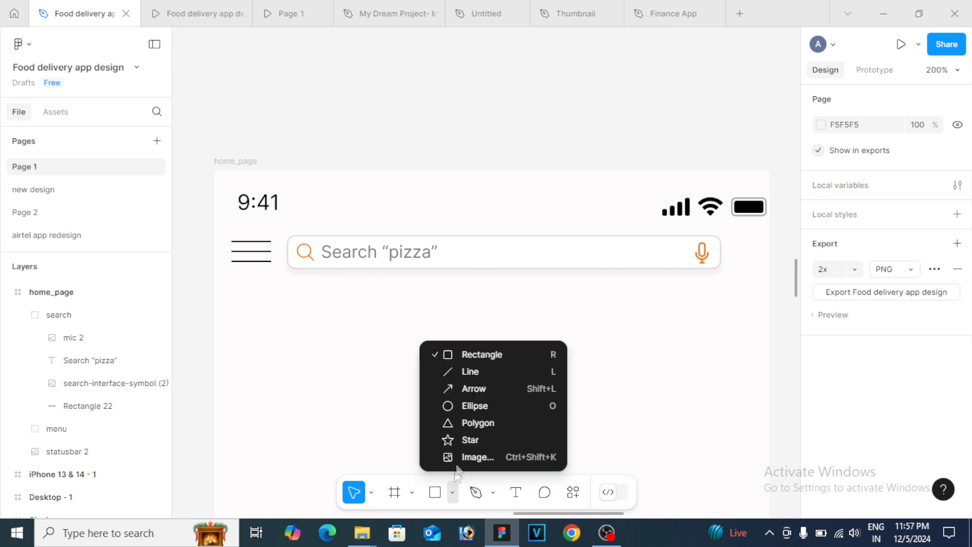
pyautogui.click(485, 406)
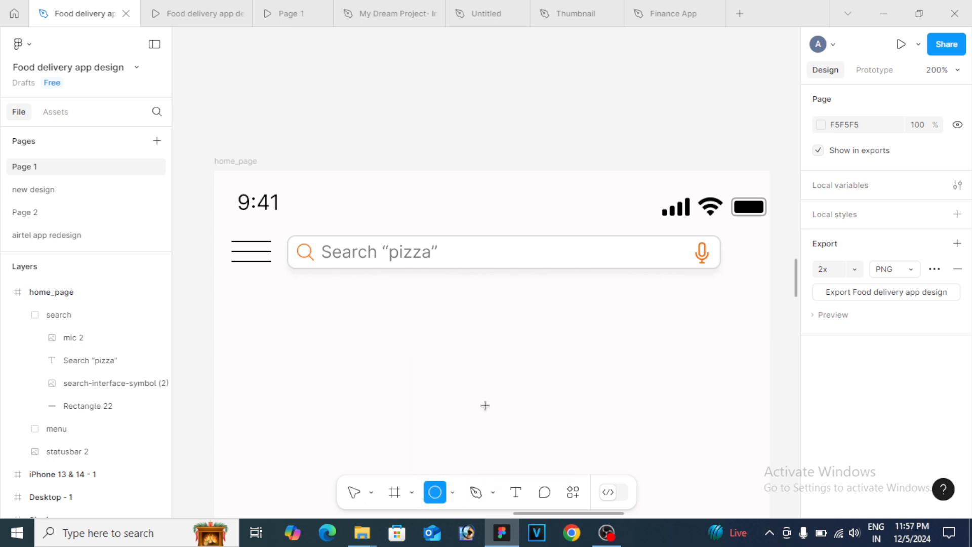
pyautogui.moveTo(489, 304); pyautogui.dragTo(743, 254)
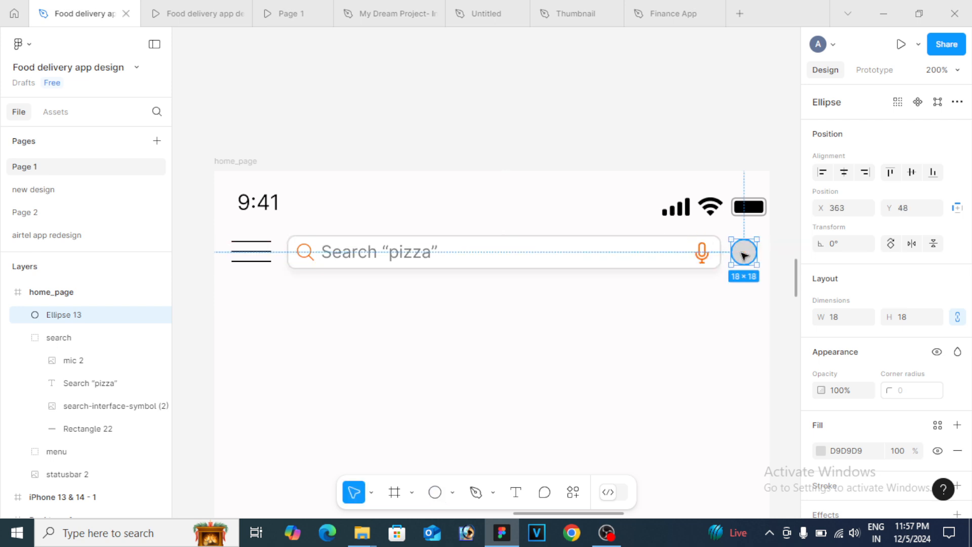
pyautogui.click(851, 320)
pyautogui.write('20')
pyautogui.press('Return')
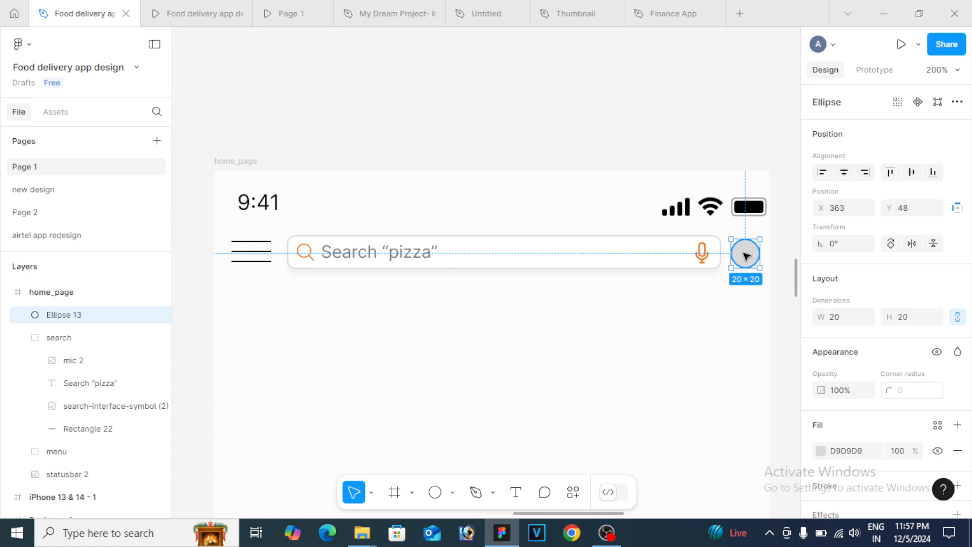
pyautogui.click(671, 312)
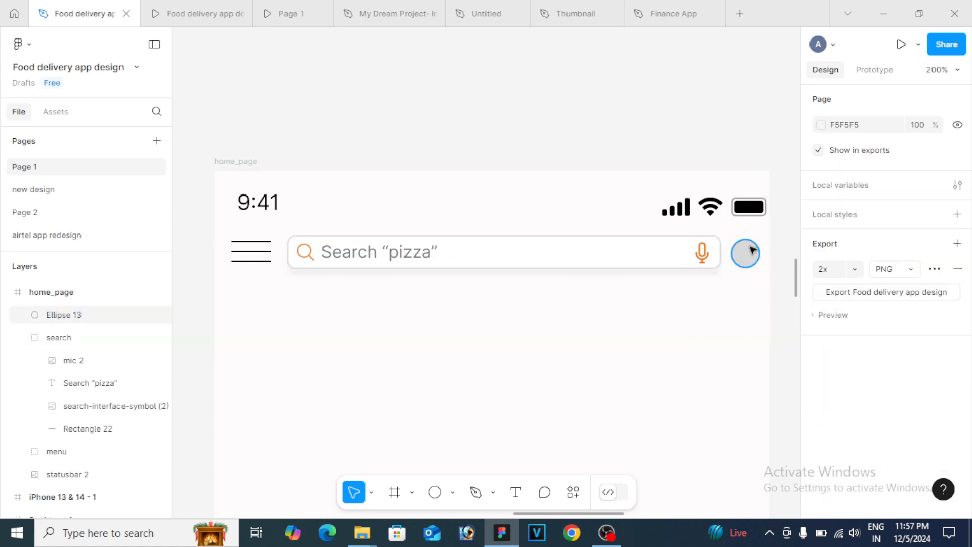
# Fill the circle beside the search bar with the profile photo from the homepage folder
pyautogui.click(751, 254)
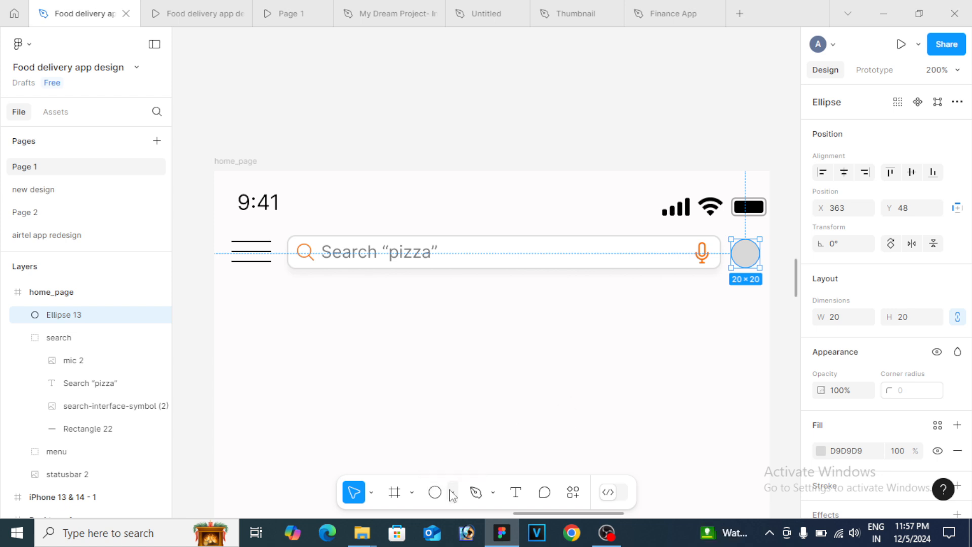
pyautogui.click(453, 493)
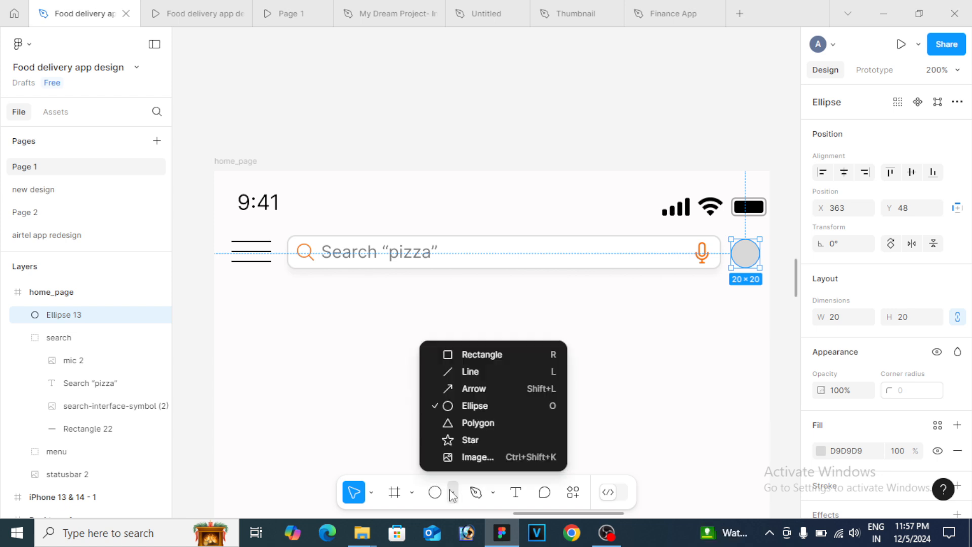
pyautogui.click(475, 458)
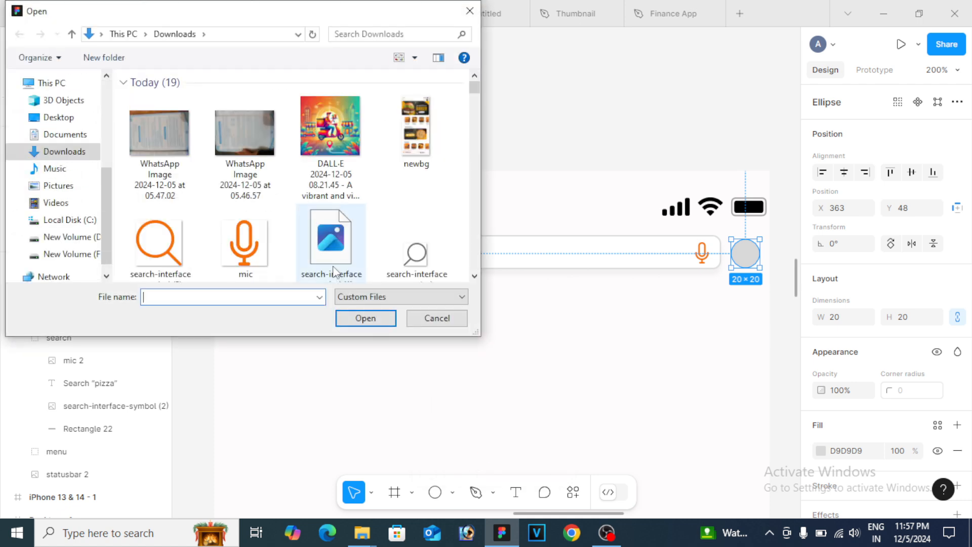
pyautogui.scroll(-1, 109, 198)
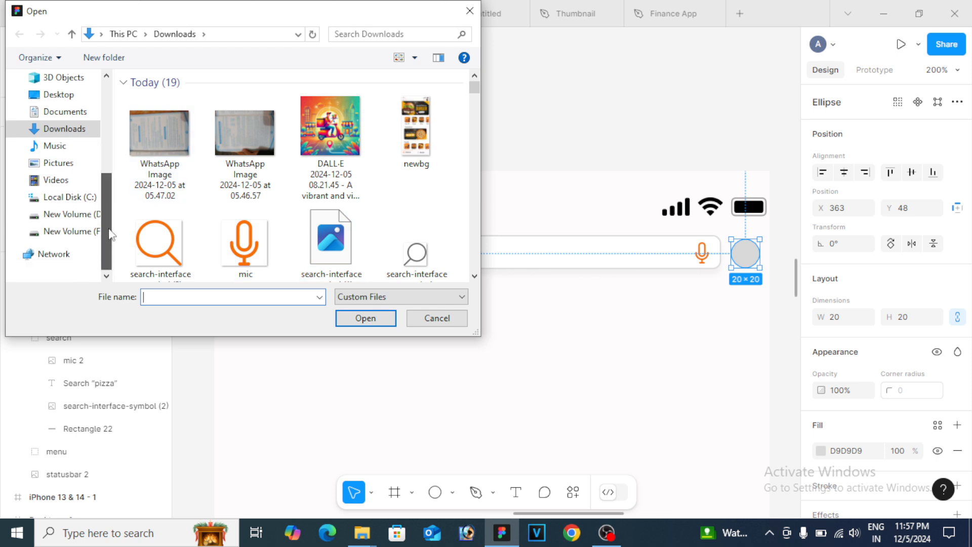
pyautogui.click(84, 218)
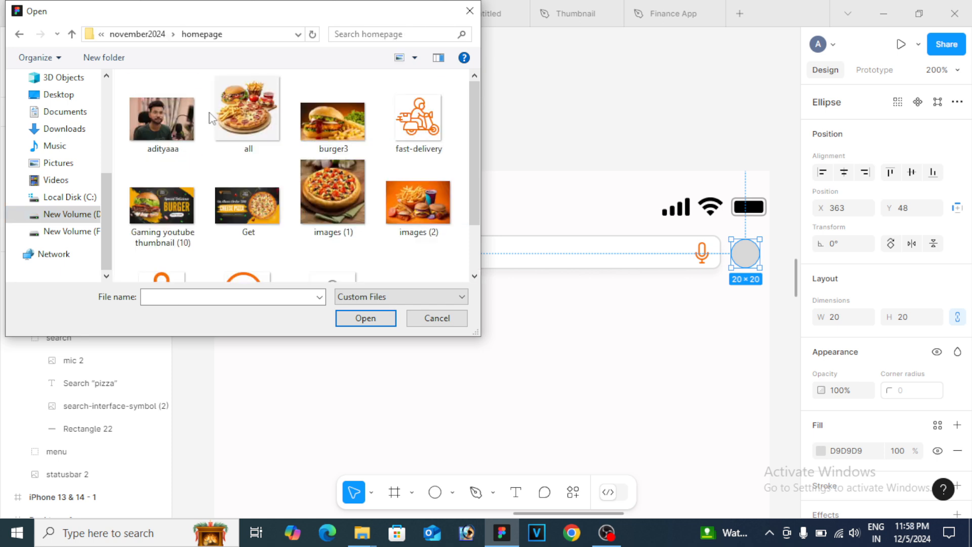
pyautogui.click(162, 121)
pyautogui.click(366, 319)
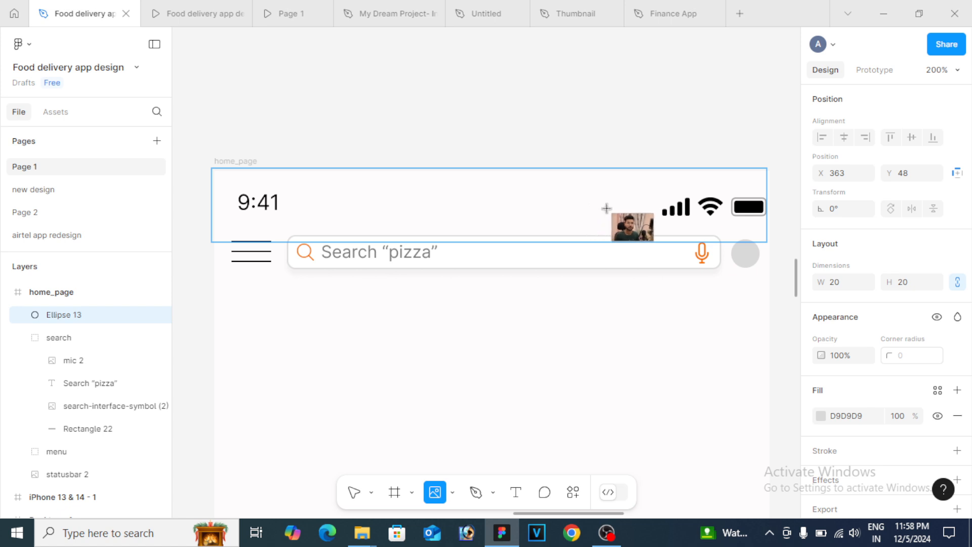
pyautogui.click(743, 254)
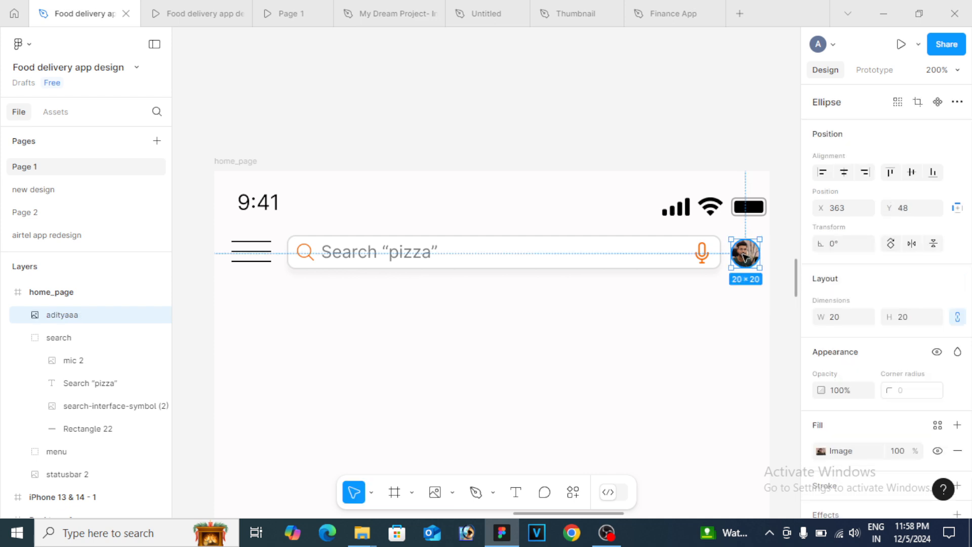
pyautogui.click(635, 323)
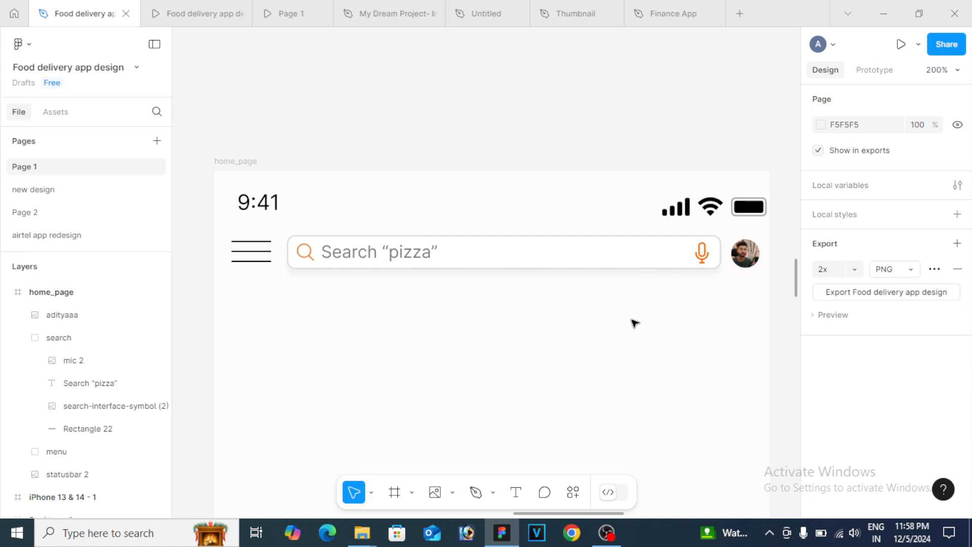
pyautogui.scroll(-2, 635, 323)
pyautogui.scroll(-2, 635, 323)
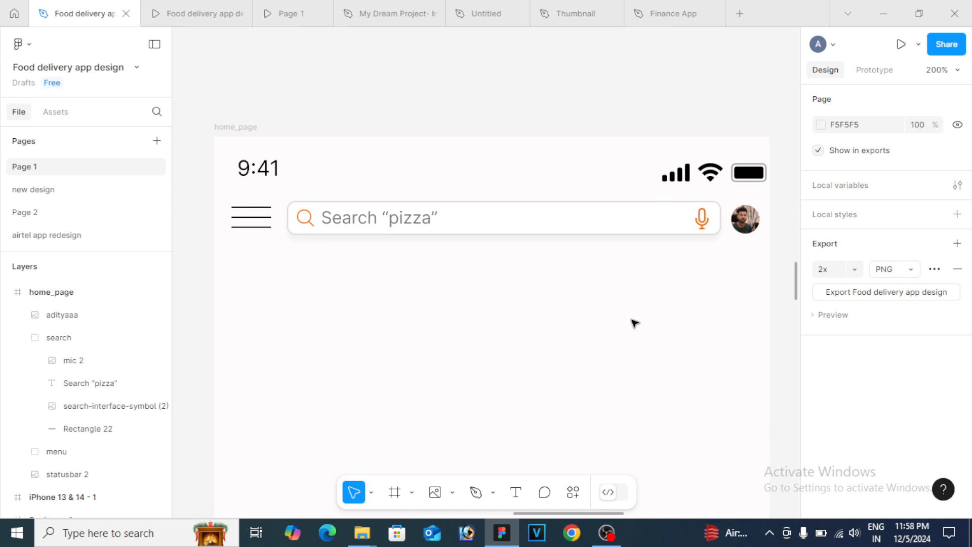
pyautogui.scroll(-2, 635, 323)
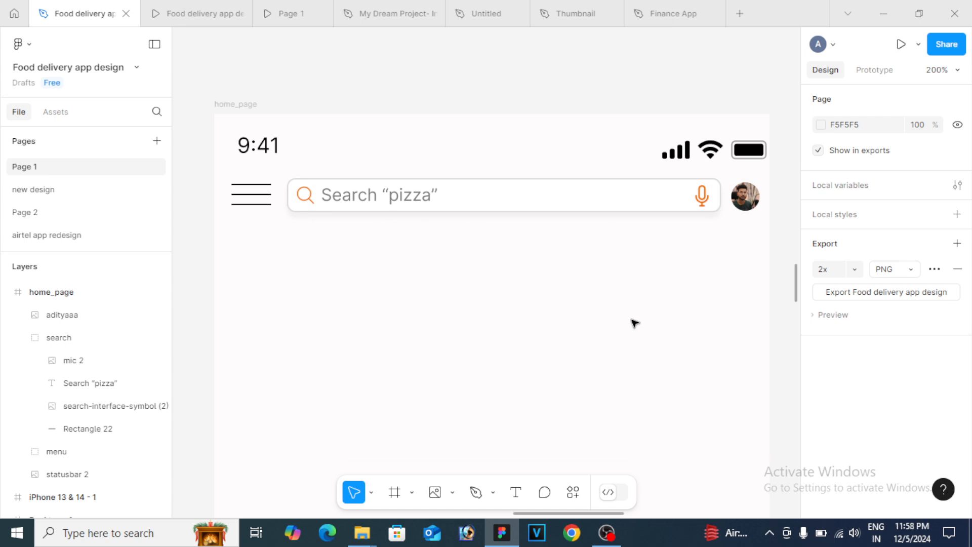
pyautogui.scroll(-1, 635, 322)
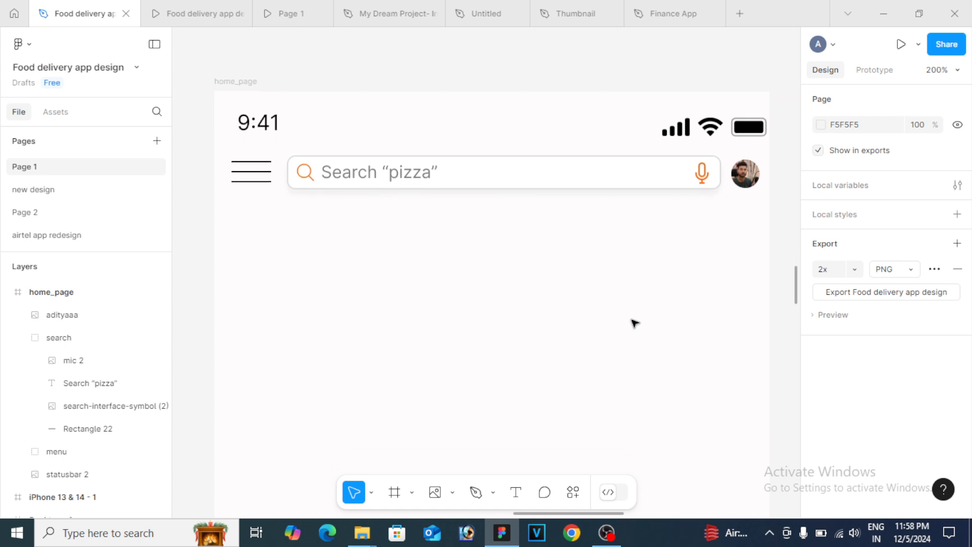
pyautogui.scroll(-1, 635, 323)
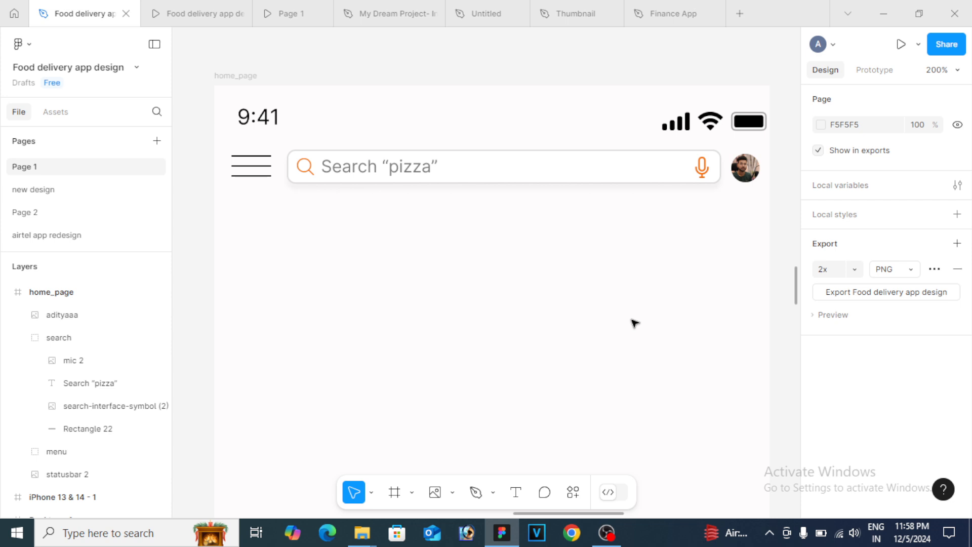
# Examine the phone poster image on the Main Page of the My Dream Project file, and return to the food delivery design
pyautogui.click(405, 7)
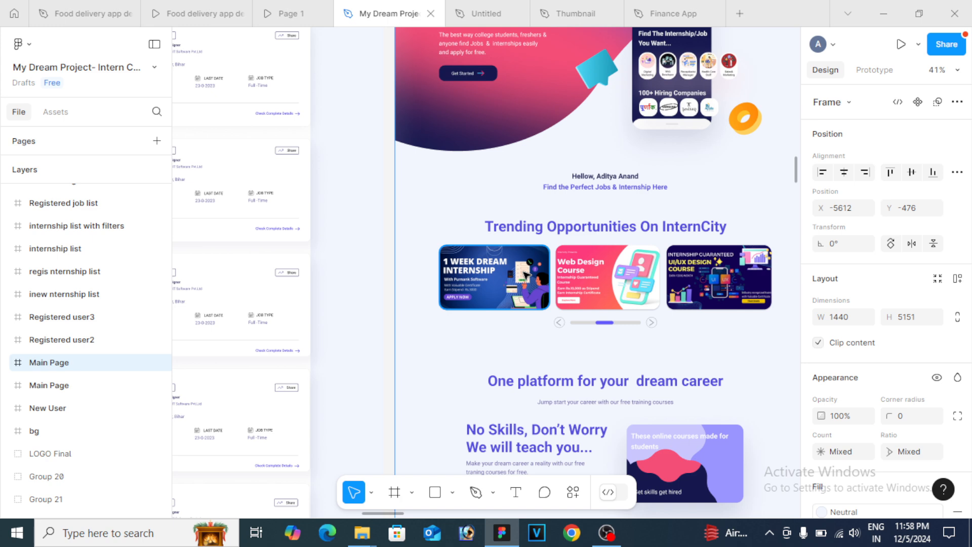
pyautogui.hscroll(1, 526, 275)
pyautogui.scroll(3, 527, 275)
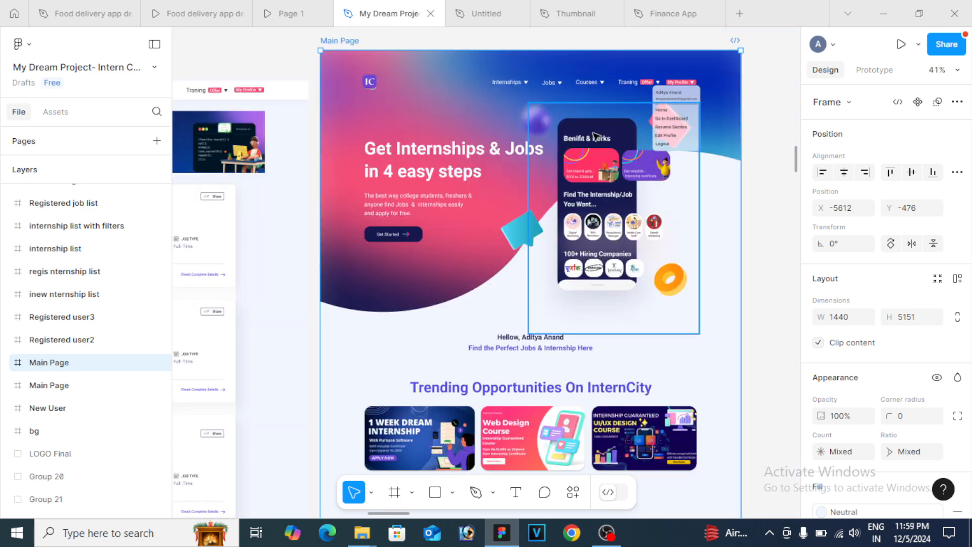
pyautogui.click(596, 136)
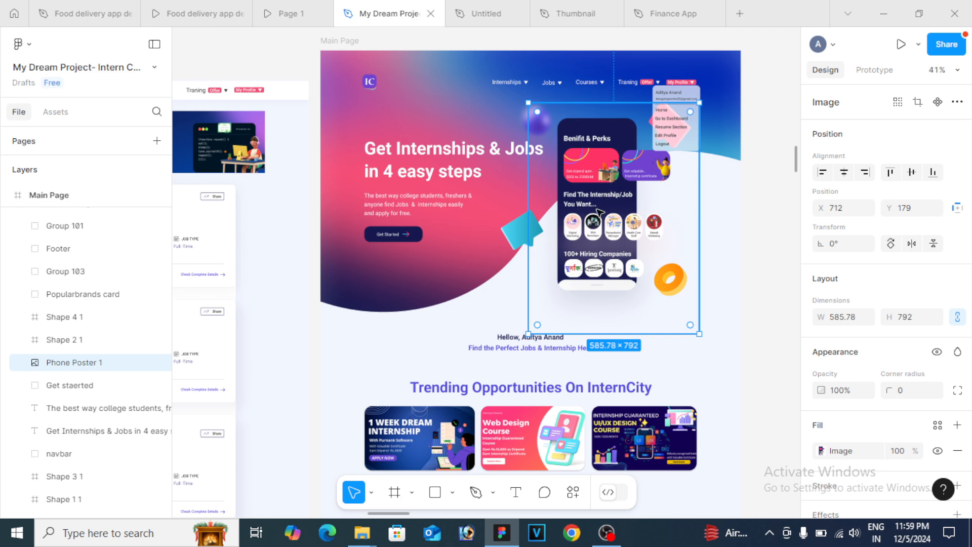
pyautogui.click(97, 16)
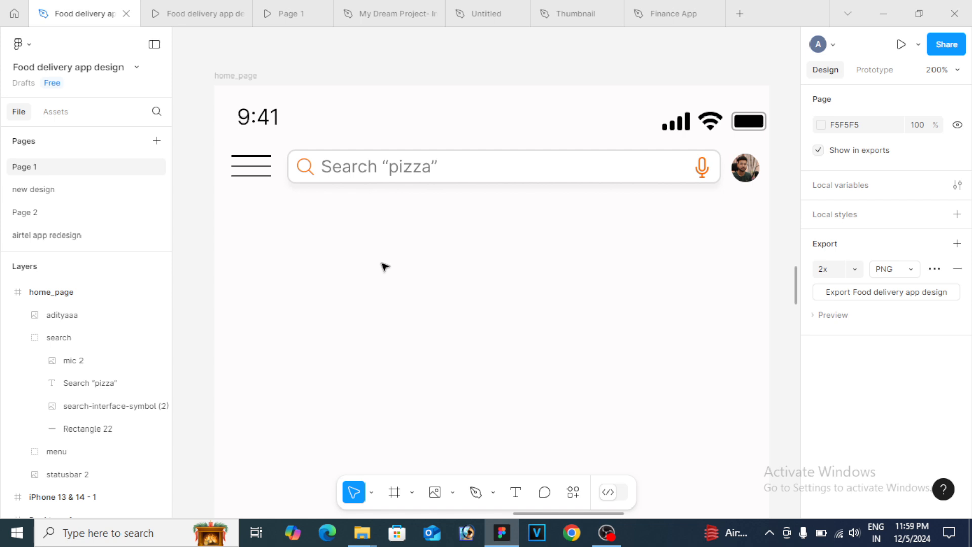
# Draw a rectangle below the search bar and set its size to 390 × 200
pyautogui.click(452, 494)
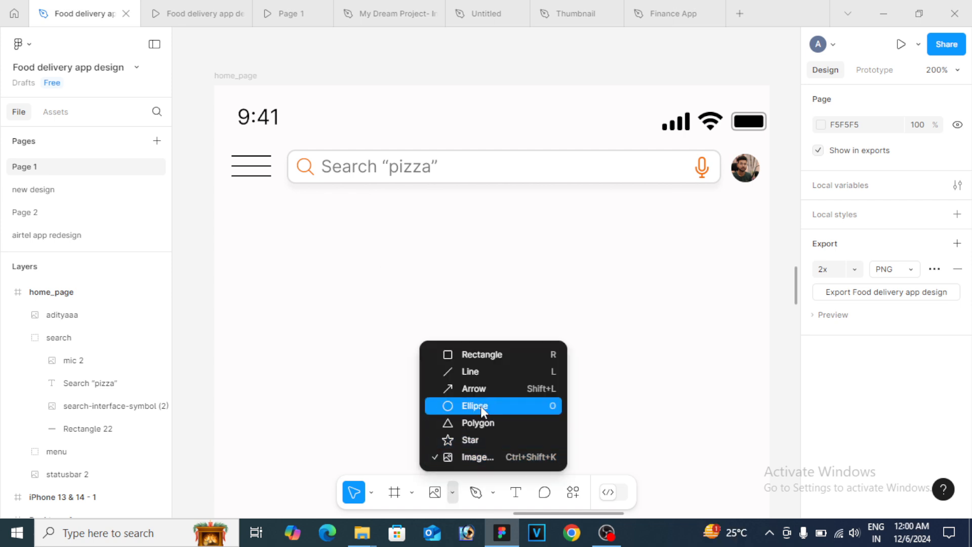
pyautogui.click(493, 355)
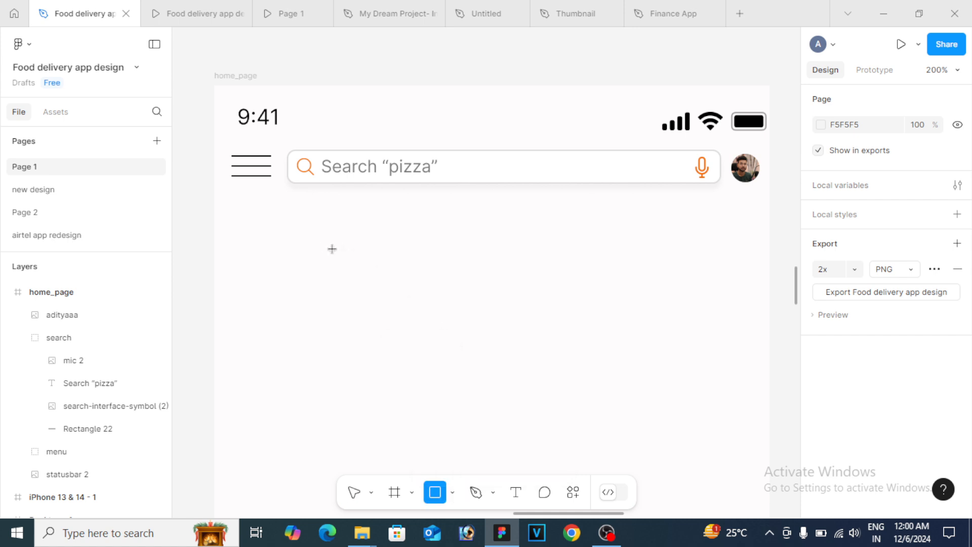
pyautogui.moveTo(325, 245); pyautogui.dragTo(544, 359)
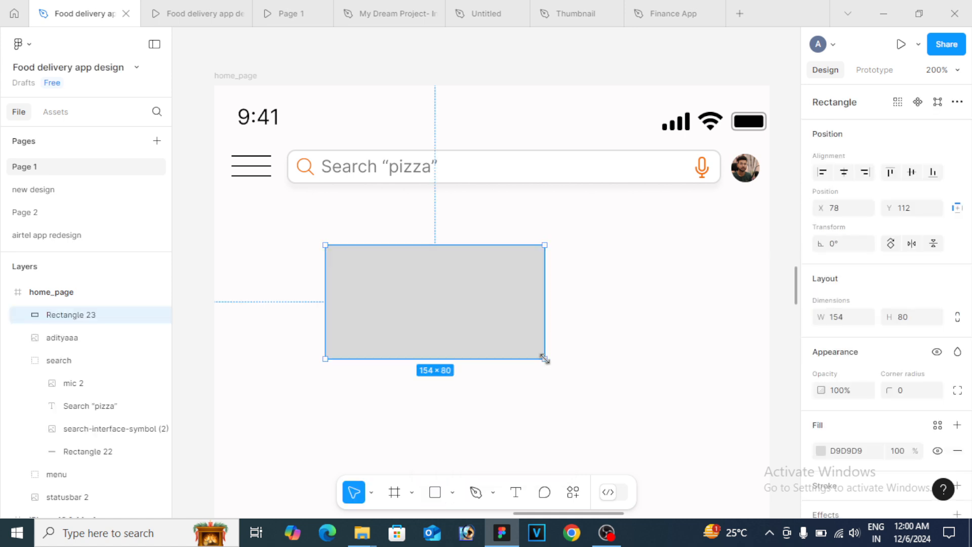
pyautogui.click(851, 326)
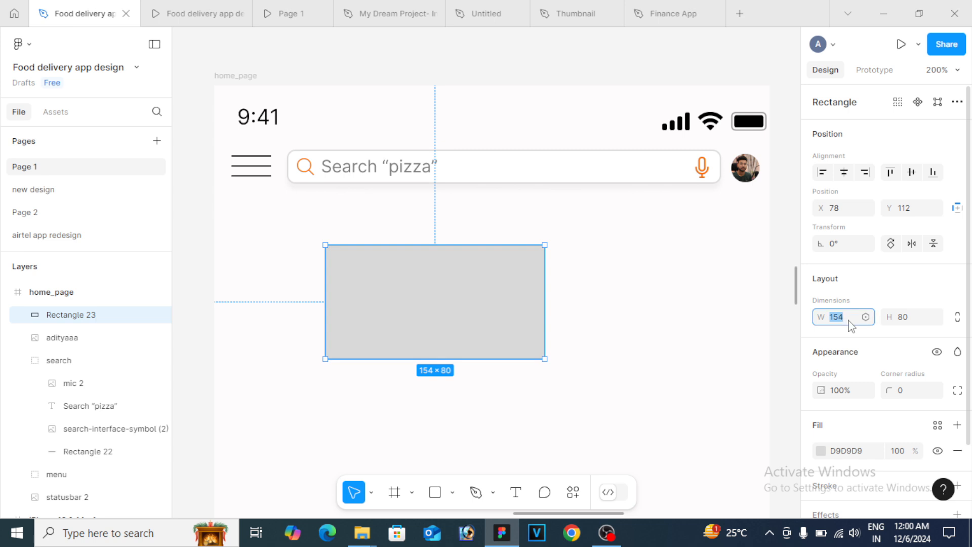
pyautogui.write('390')
pyautogui.click(905, 321)
pyautogui.write('200')
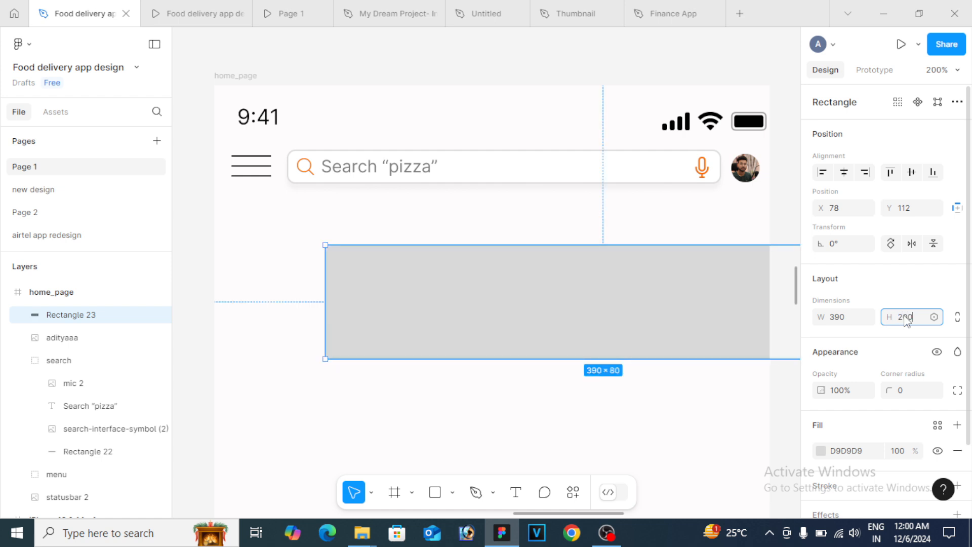
pyautogui.press('Return')
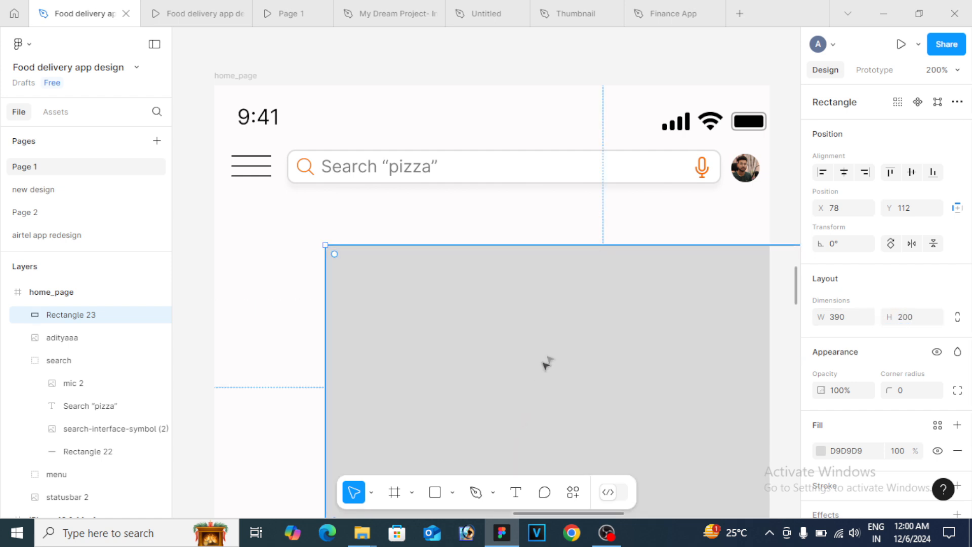
# Move the large rectangle to X 0, Y 74 so it spans the frame's width just under the search bar
pyautogui.moveTo(560, 347); pyautogui.dragTo(456, 296)
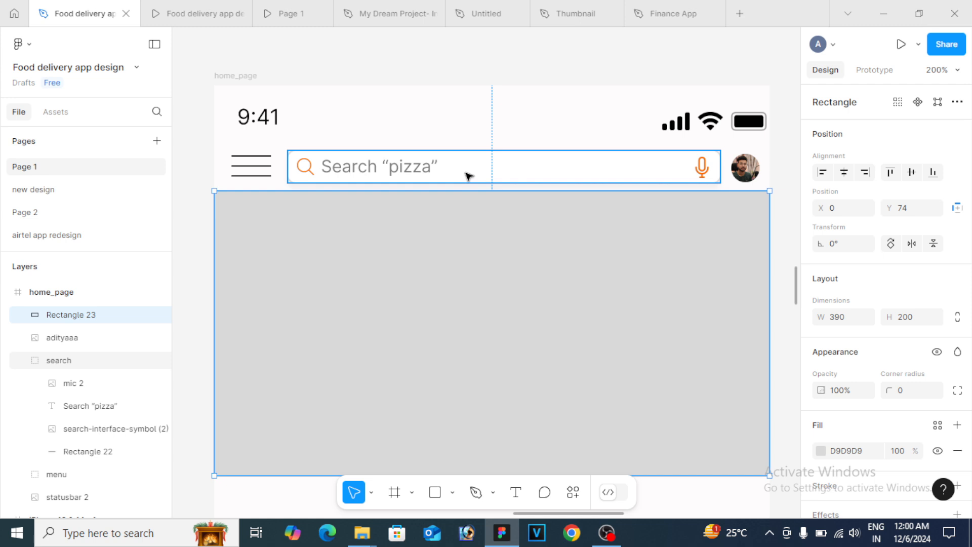
pyautogui.press('alt')
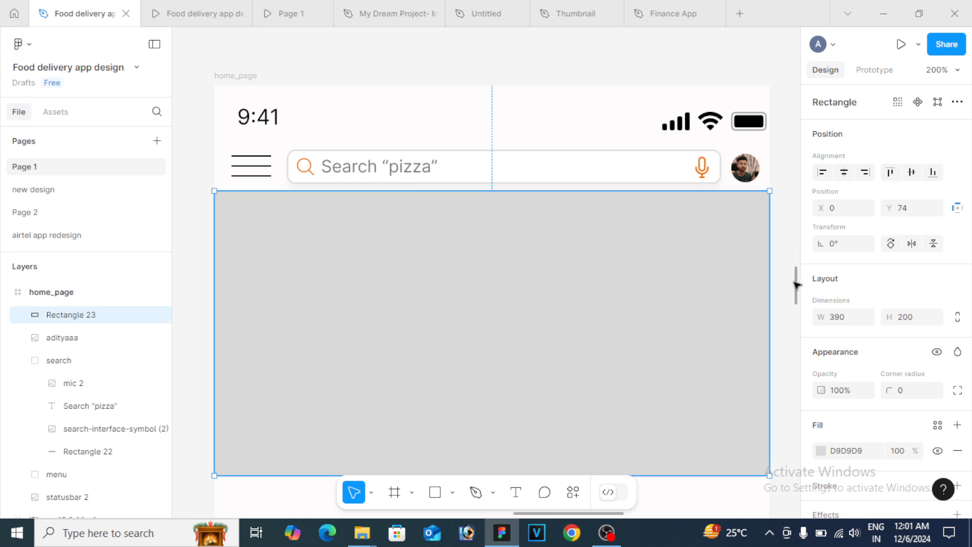
pyautogui.moveTo(796, 284); pyautogui.dragTo(798, 296)
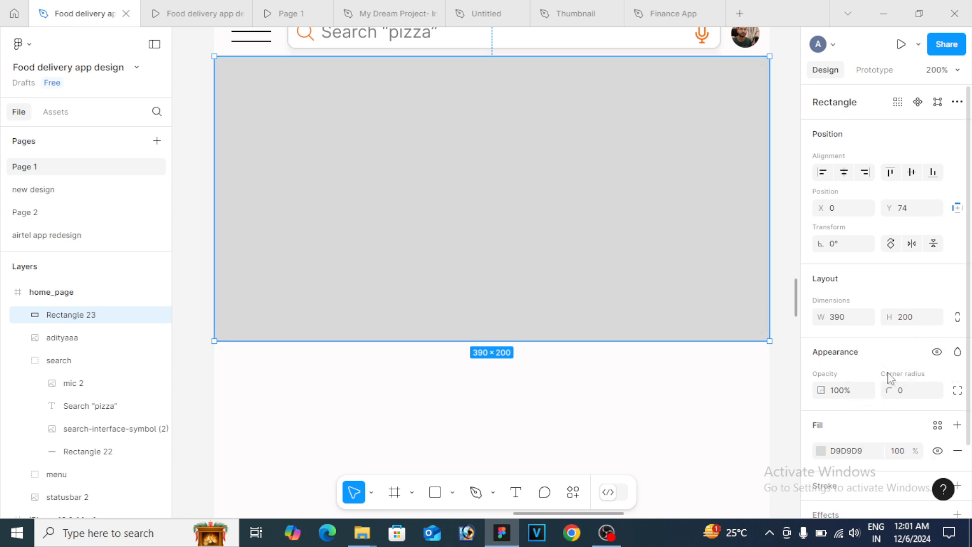
# Round only the bottom-left and bottom-right corners of the 390 × 200 banner rectangle with a radius of 15
pyautogui.moveTo(893, 389); pyautogui.dragTo(892, 390)
pyautogui.moveTo(889, 391); pyautogui.dragTo(718, 395)
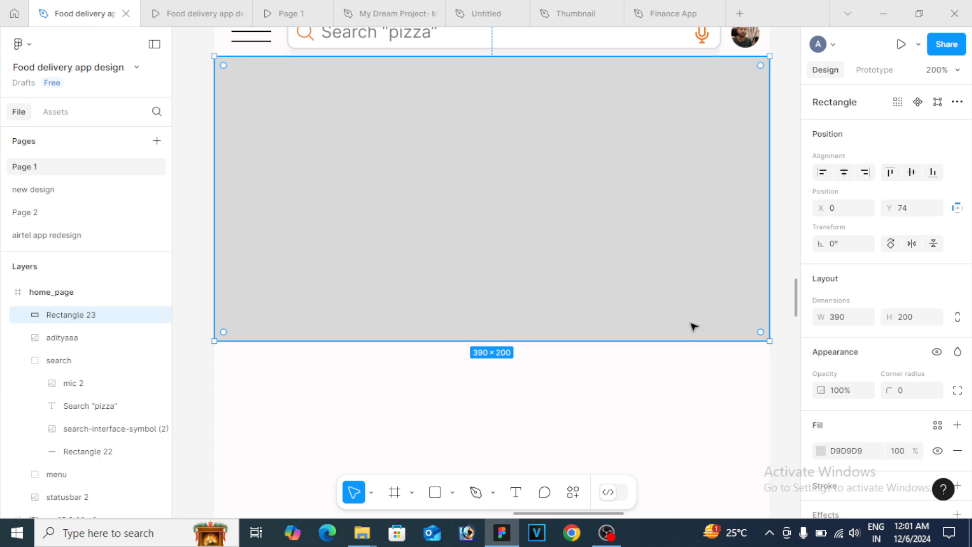
pyautogui.click(958, 391)
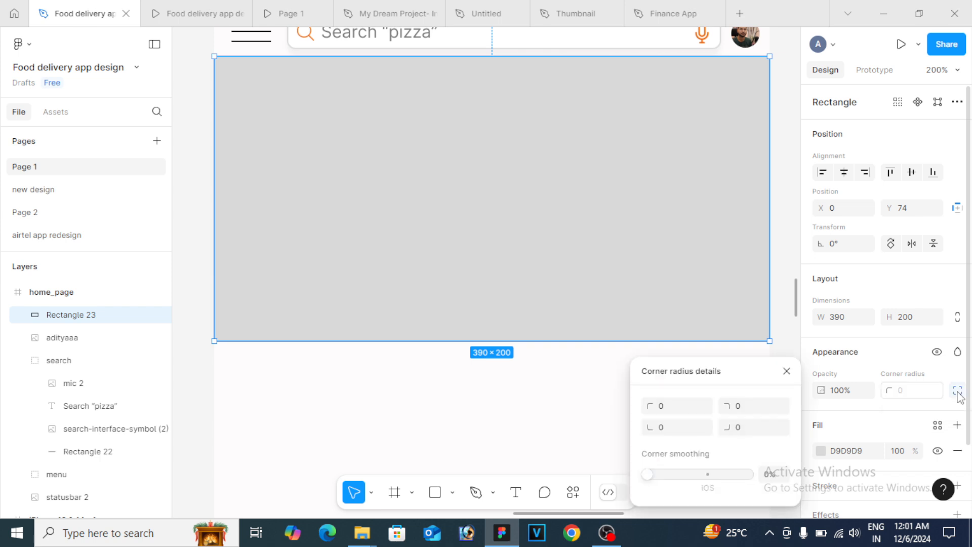
pyautogui.click(667, 431)
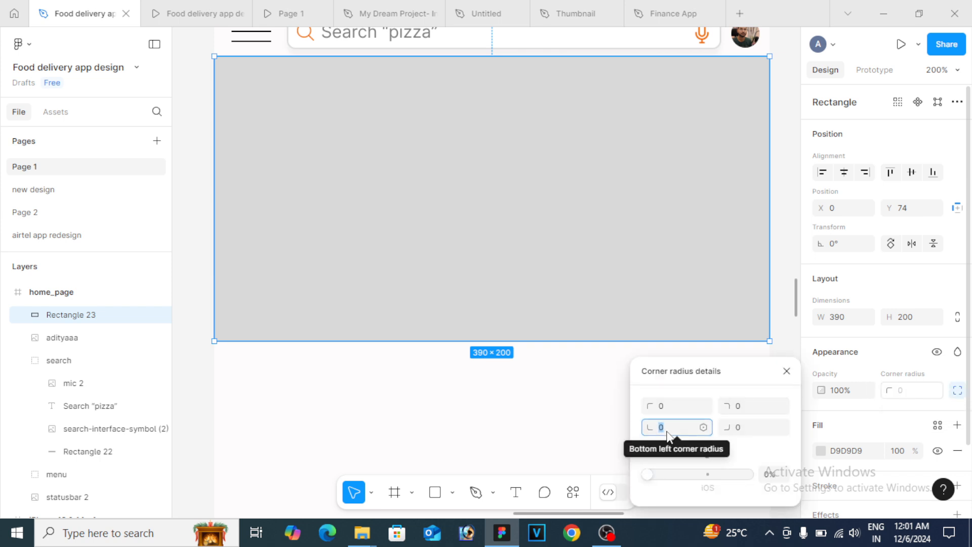
pyautogui.write('15')
pyautogui.press('Return')
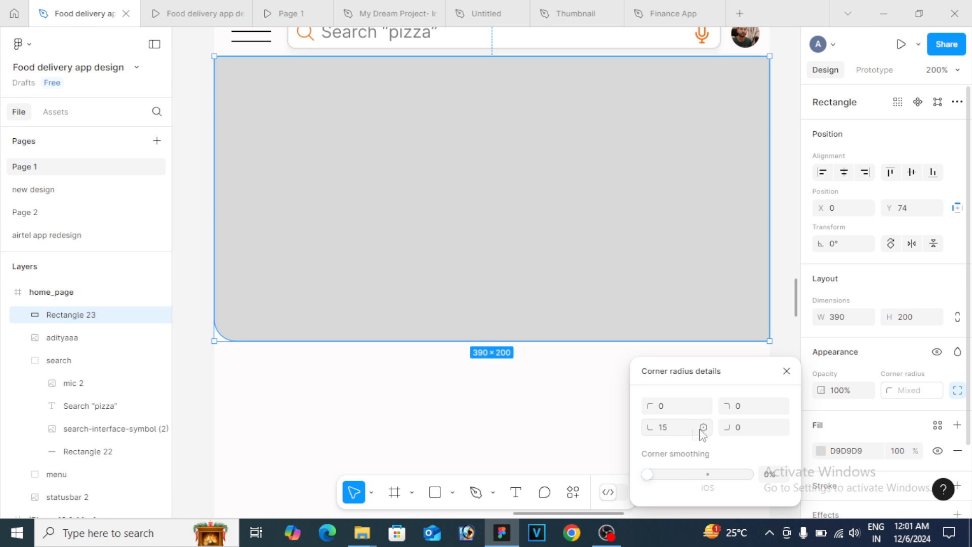
pyautogui.click(740, 428)
pyautogui.write('15')
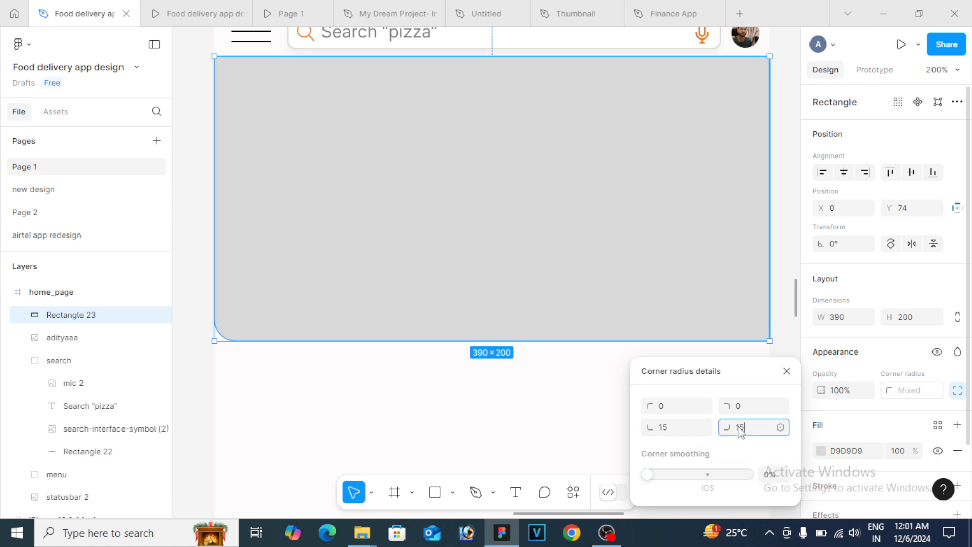
pyautogui.click(553, 402)
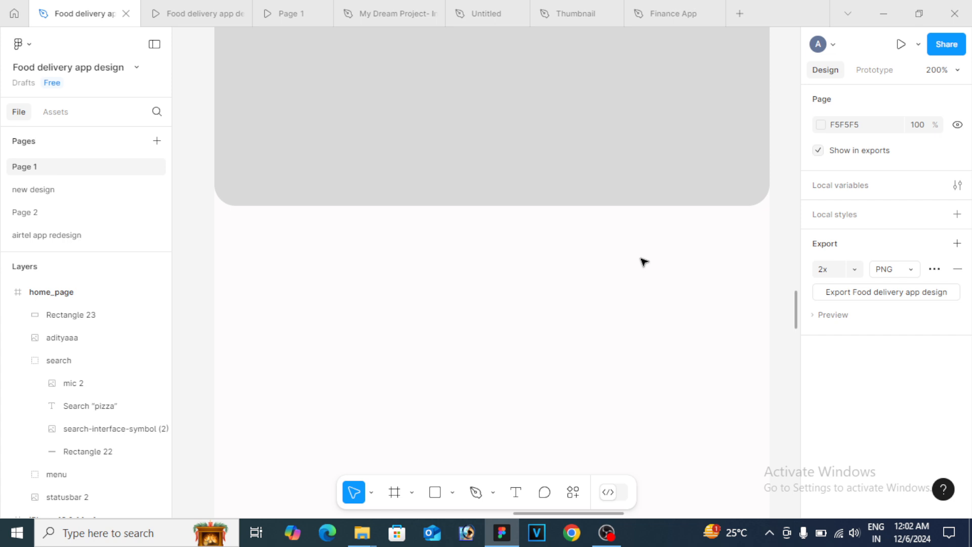
# Draw a 50 × 50 square below the banner, near the left side of the home page frame
pyautogui.click(435, 492)
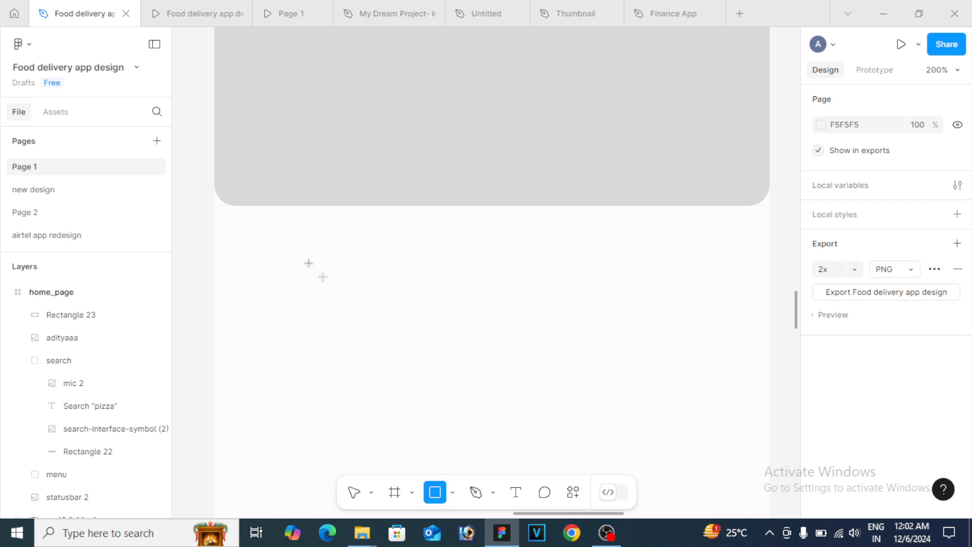
pyautogui.moveTo(291, 251); pyautogui.dragTo(332, 284)
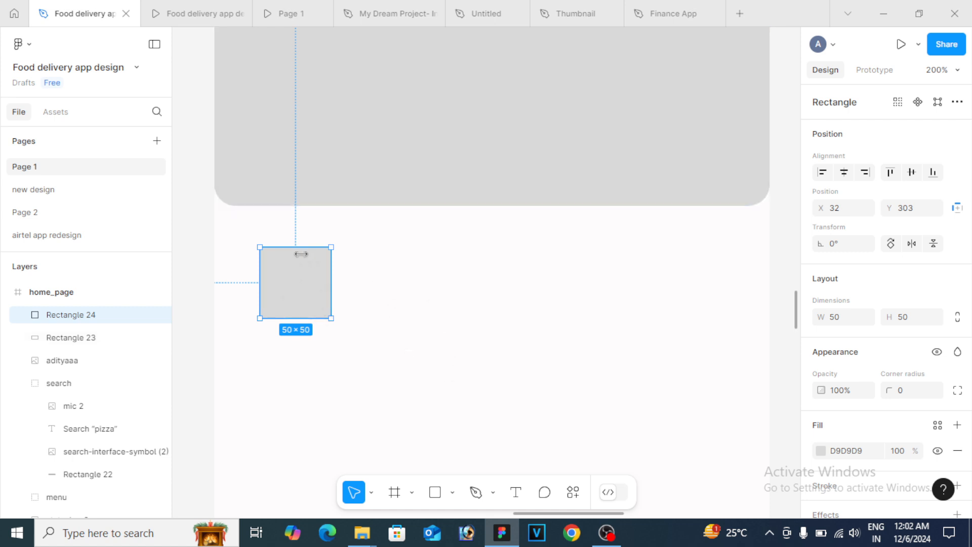
pyautogui.click(364, 324)
pyautogui.click(326, 304)
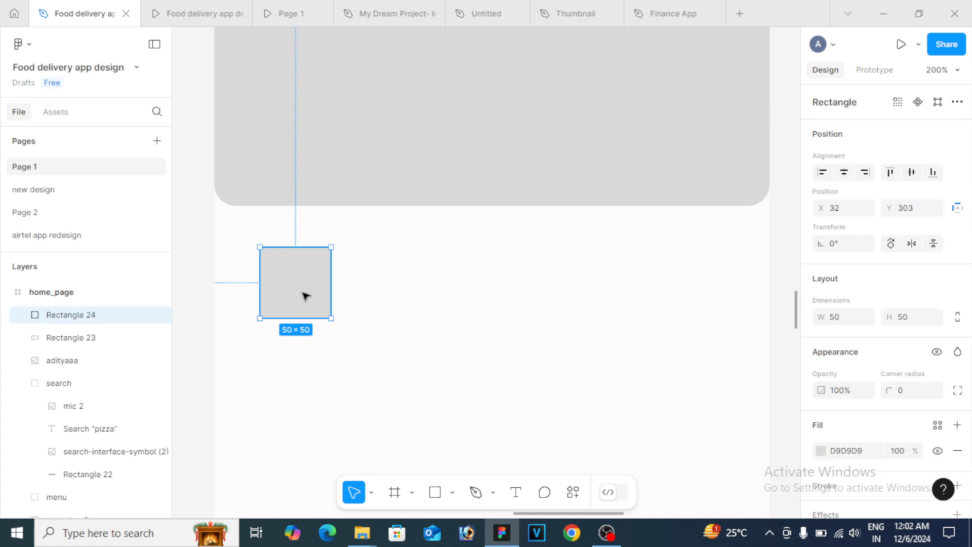
# Check the small square's spacing to the banner and frame edges, and nudge it right to X 40
pyautogui.press('alt')
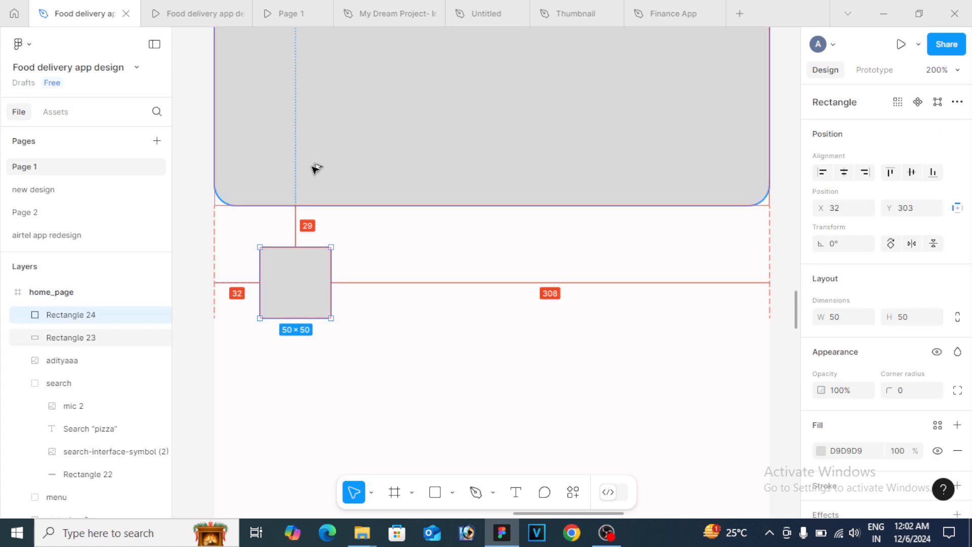
pyautogui.click(315, 168)
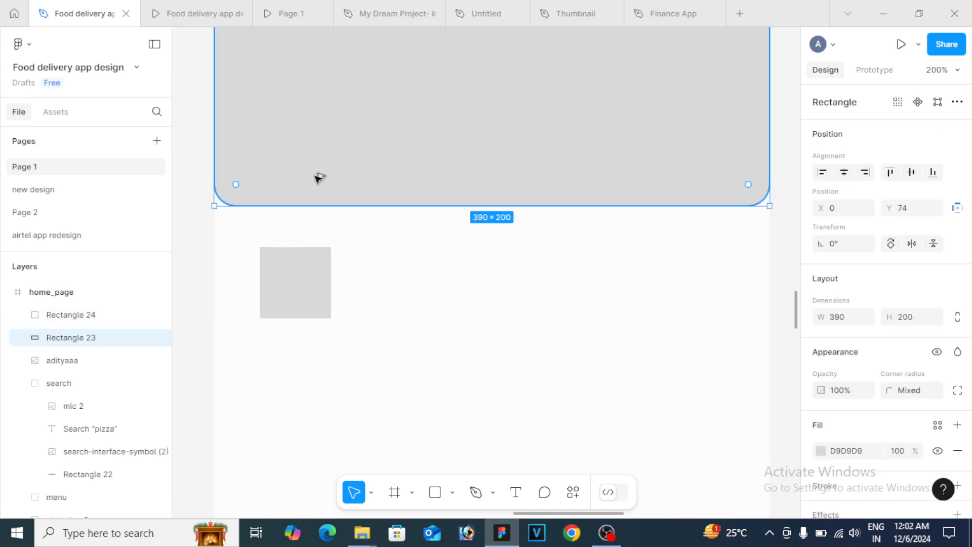
pyautogui.click(379, 293)
pyautogui.click(296, 269)
pyautogui.press('alt')
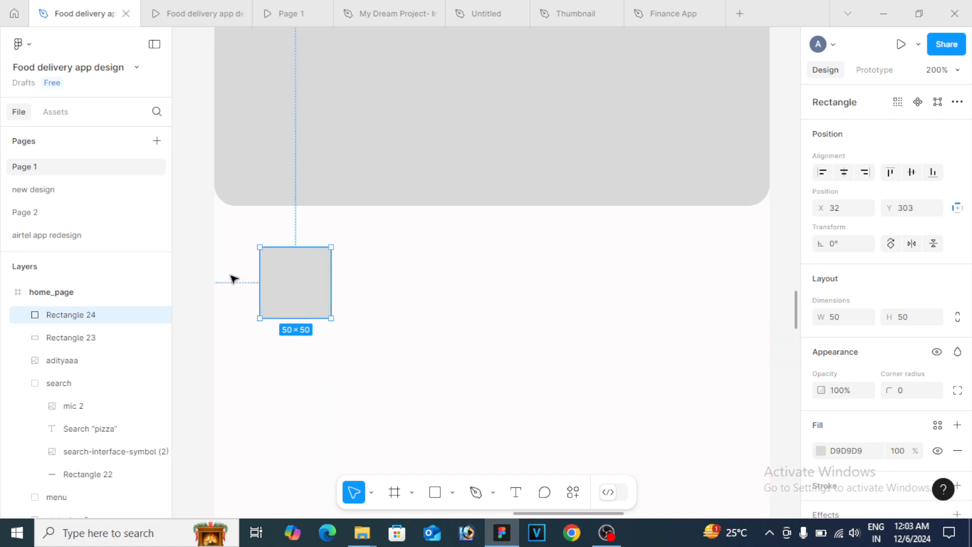
pyautogui.press('Right')
pyautogui.press('Right')
pyautogui.press('Right')
pyautogui.press('Right')
pyautogui.press('Right')
pyautogui.press('Right')
pyautogui.press('Right')
pyautogui.press('Right')
pyautogui.press('Right')
pyautogui.press('Right')
pyautogui.press('Left')
pyautogui.press('Left')
pyautogui.press('alt')
pyautogui.press('alt')
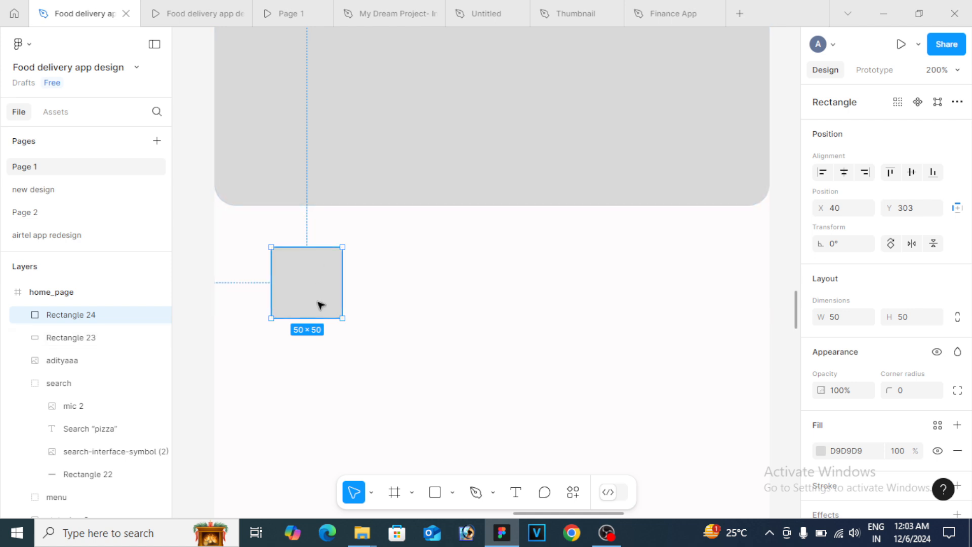
# Set the small square's corner radius to 10
pyautogui.click(912, 396)
pyautogui.write('10')
pyautogui.press('Return')
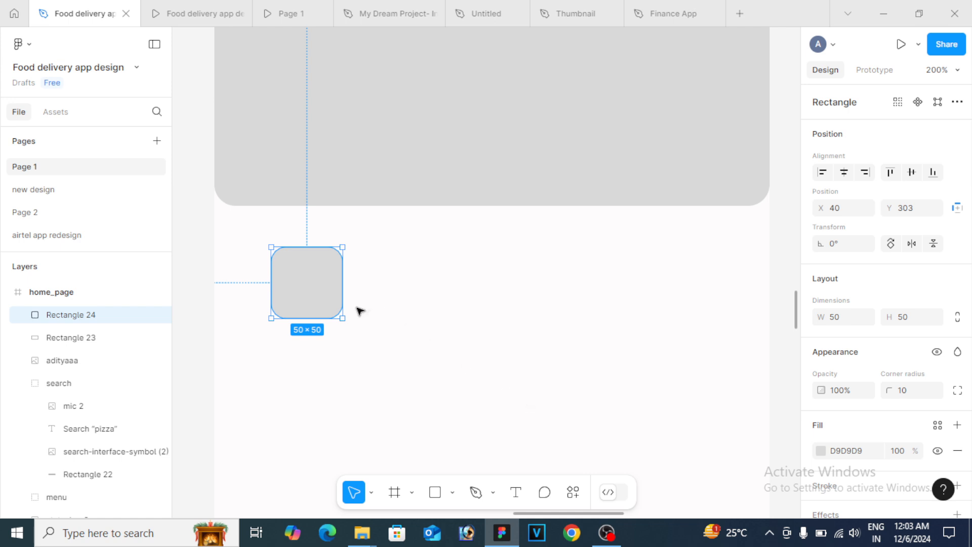
# Duplicate the rounded square and move the copy right to X 115, leaving a gap of 25 between the two
pyautogui.hotkey('ctrl', 'd')
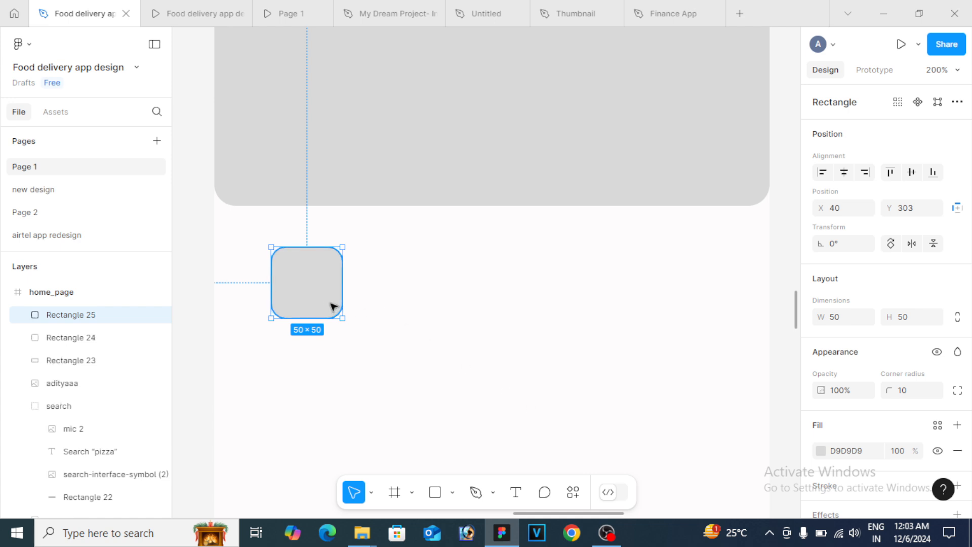
pyautogui.press('Right')
pyautogui.press('Right')
pyautogui.press('Right')
pyautogui.press('Right')
pyautogui.press('Right')
pyautogui.press('Right')
pyautogui.press('Right')
pyautogui.press('Right')
pyautogui.press('Right')
pyautogui.press('Right')
pyautogui.press('Right')
pyautogui.press('Right')
pyautogui.press('Right')
pyautogui.press('Right')
pyautogui.press('Right')
pyautogui.press('Right')
pyautogui.press('Right')
pyautogui.press('Right')
pyautogui.press('Right')
pyautogui.press('Right')
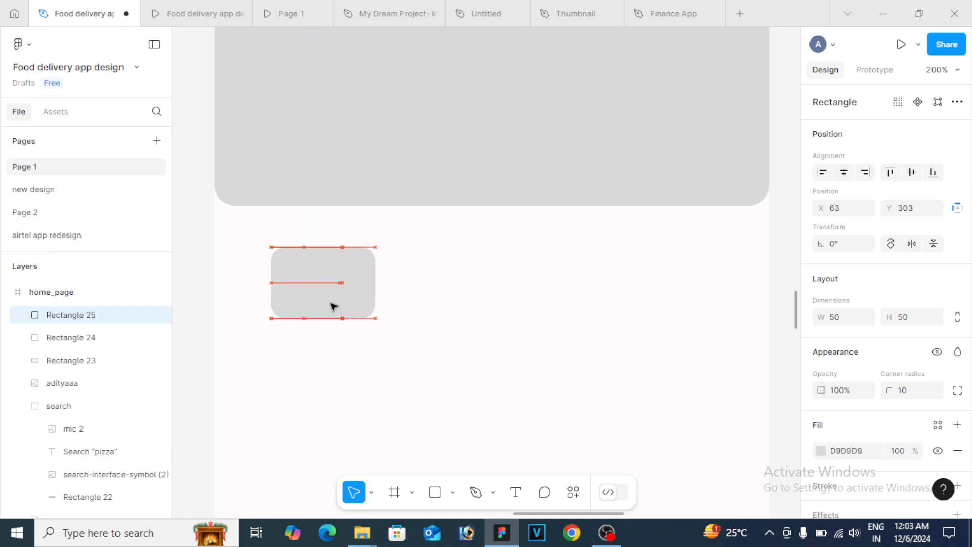
pyautogui.press('Right')
pyautogui.press('Right')
pyautogui.press('Right')
pyautogui.press('Right')
pyautogui.press('Right')
pyautogui.press('Right')
pyautogui.press('Right')
pyautogui.press('Right')
pyautogui.press('Right')
pyautogui.press('Right')
pyautogui.press('Right')
pyautogui.press('Right')
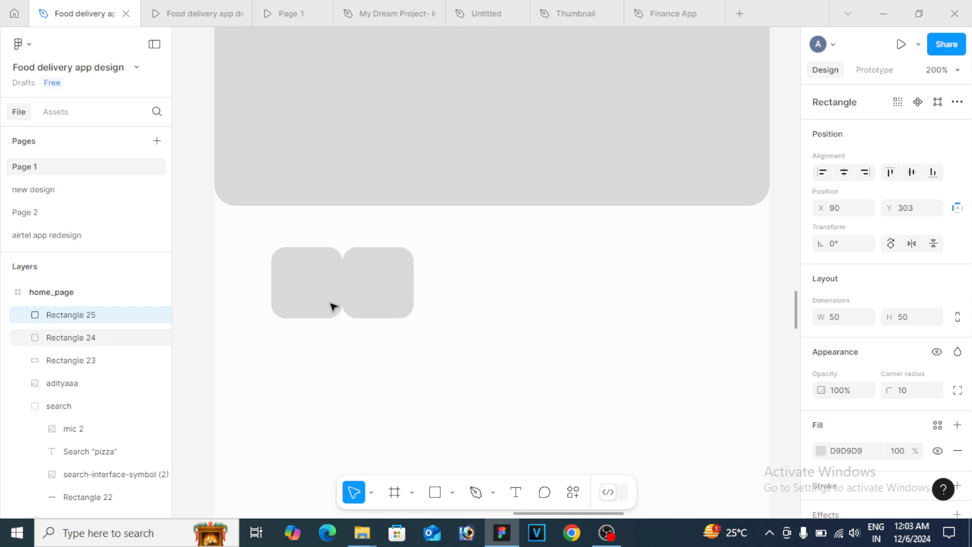
pyautogui.press('Right')
pyautogui.press('Right')
pyautogui.press('Right')
pyautogui.press('Right')
pyautogui.press('Right')
pyautogui.press('Right')
pyautogui.press('Right')
pyautogui.press('Right')
pyautogui.press('Right')
pyautogui.press('Right')
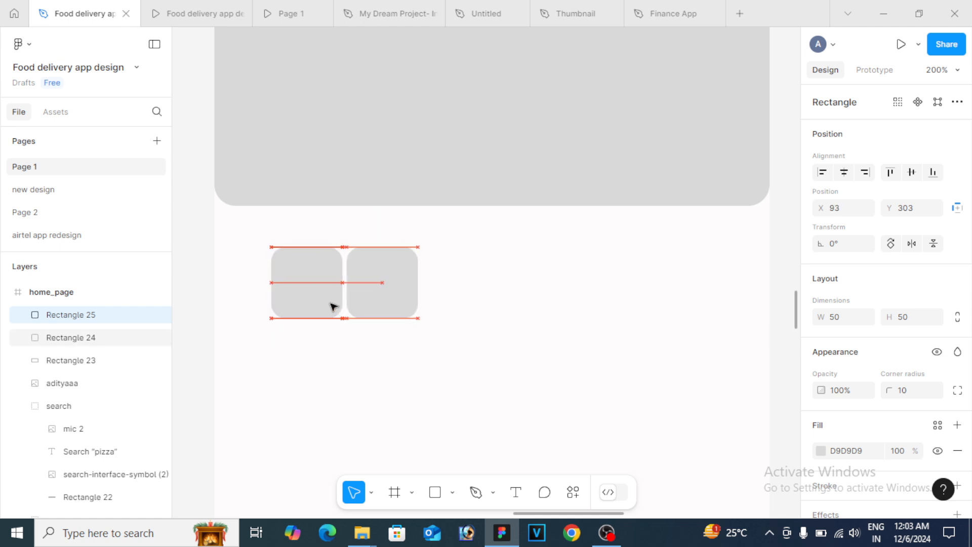
pyautogui.press('Right')
pyautogui.press('Right')
pyautogui.press('Right')
pyautogui.press('Right')
pyautogui.press('Right')
pyautogui.press('Right')
pyautogui.press('Right')
pyautogui.press('Right')
pyautogui.press('Right')
pyautogui.press('Right')
pyautogui.press('Right')
pyautogui.press('Right')
pyautogui.press('Right')
pyautogui.press('Right')
pyautogui.press('Right')
pyautogui.press('Right')
pyautogui.press('Right')
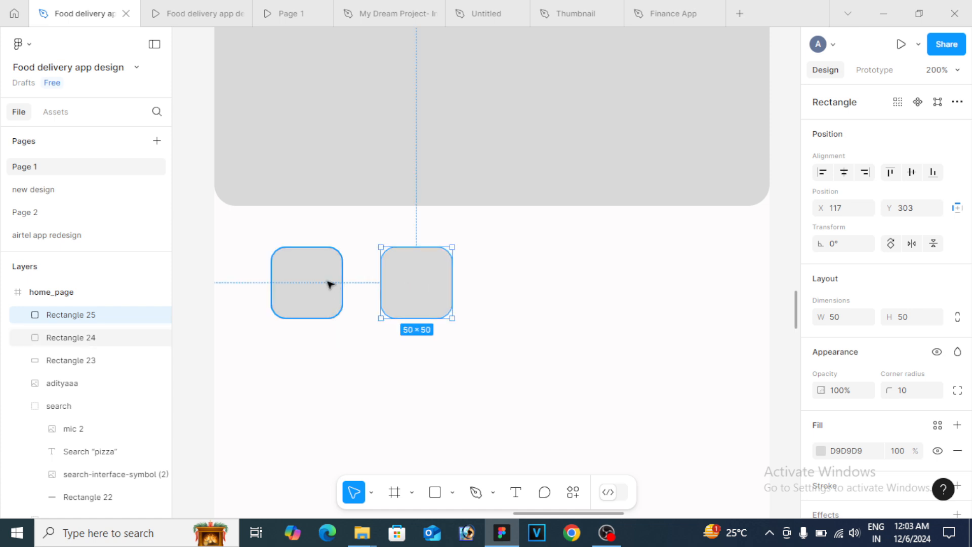
pyautogui.press('alt')
pyautogui.press('Left')
pyautogui.press('Left')
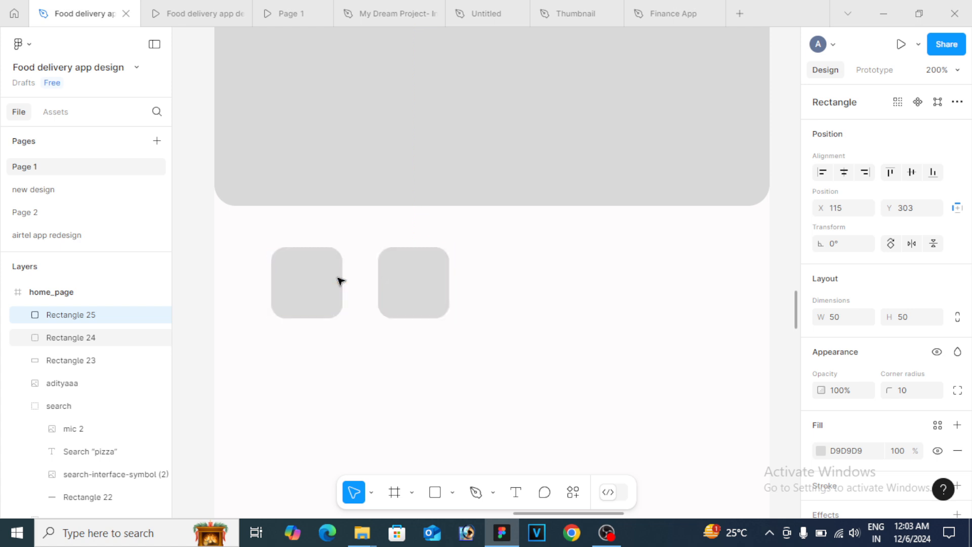
pyautogui.press('alt')
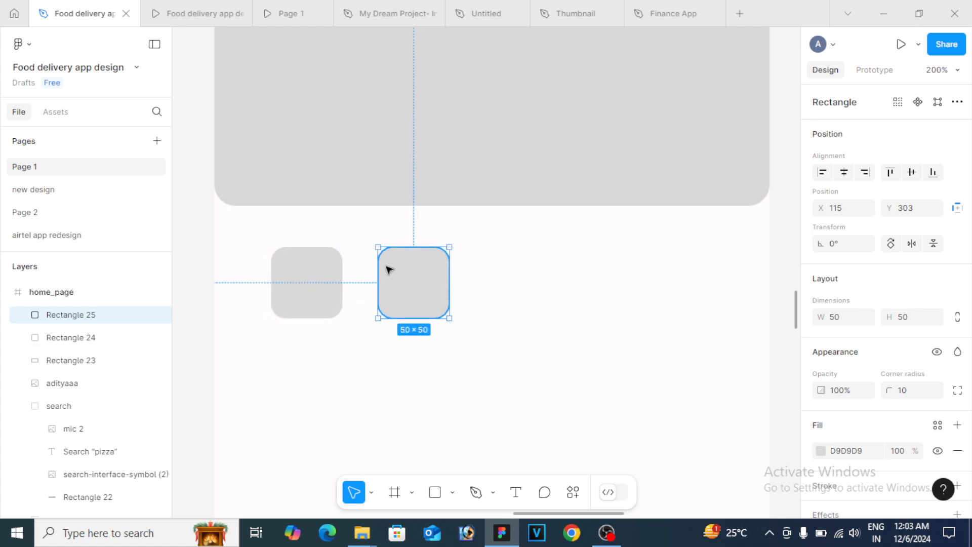
# Duplicate the first square to X 190 and repeat the duplication twice to make an evenly spaced row of five
pyautogui.click(325, 276)
pyautogui.hotkey('ctrl', 'd')
pyautogui.moveTo(325, 276); pyautogui.dragTo(540, 276)
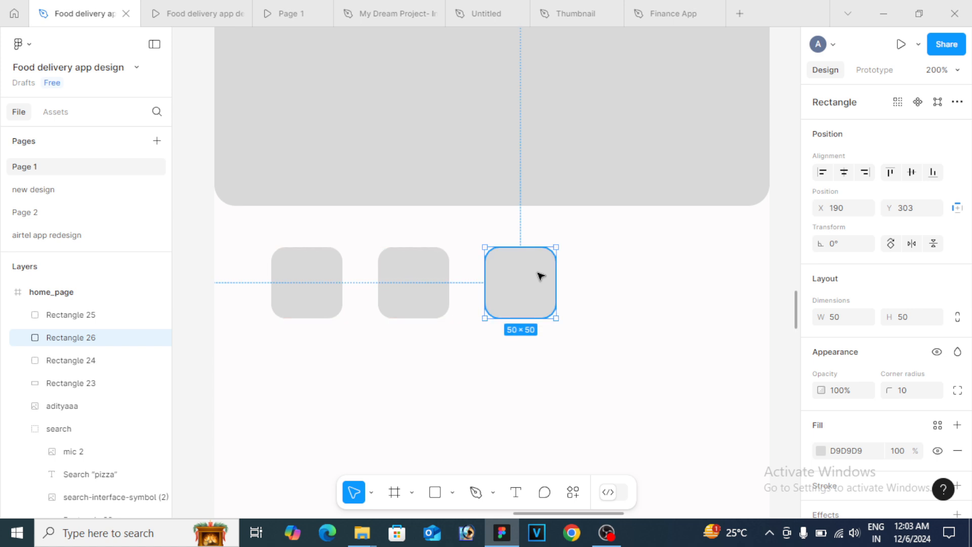
pyautogui.hotkey('ctrl', 'd')
pyautogui.hotkey('ctrl', 'd')
pyautogui.keyDown('shift'); pyautogui.click(282, 302); pyautogui.keyUp('shift')
pyautogui.click(365, 357)
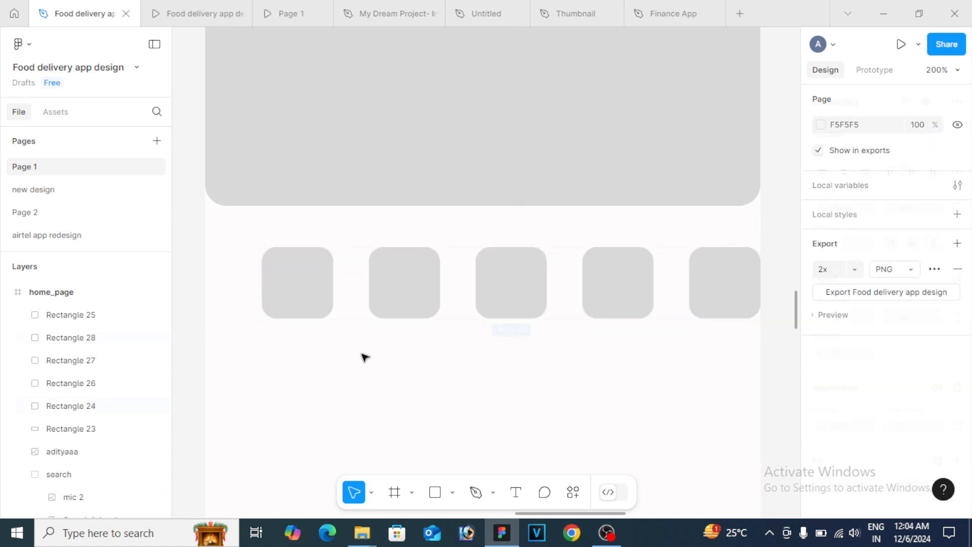
# Select all five squares and shift the row right so the first square sits at X 51
pyautogui.click(405, 299)
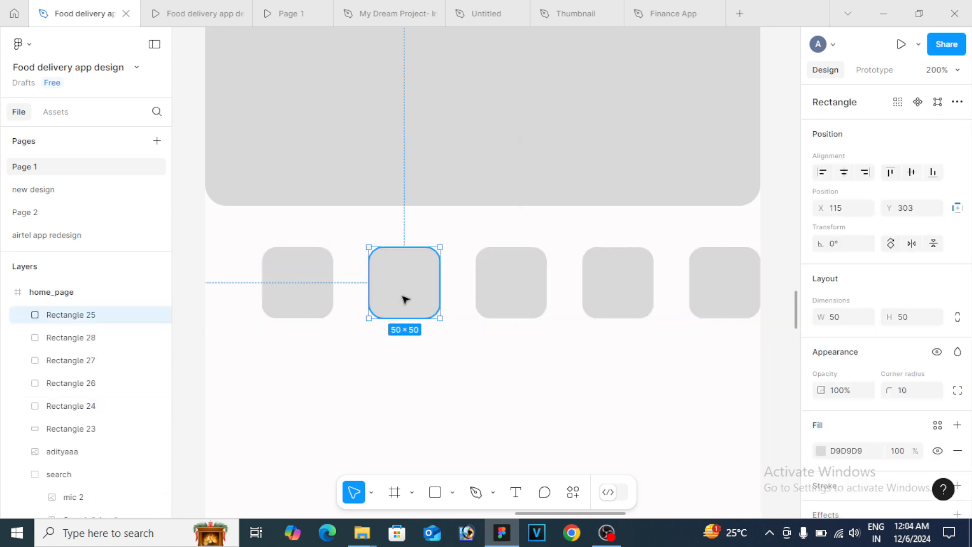
pyautogui.keyDown('shift'); pyautogui.click(311, 284); pyautogui.keyUp('shift')
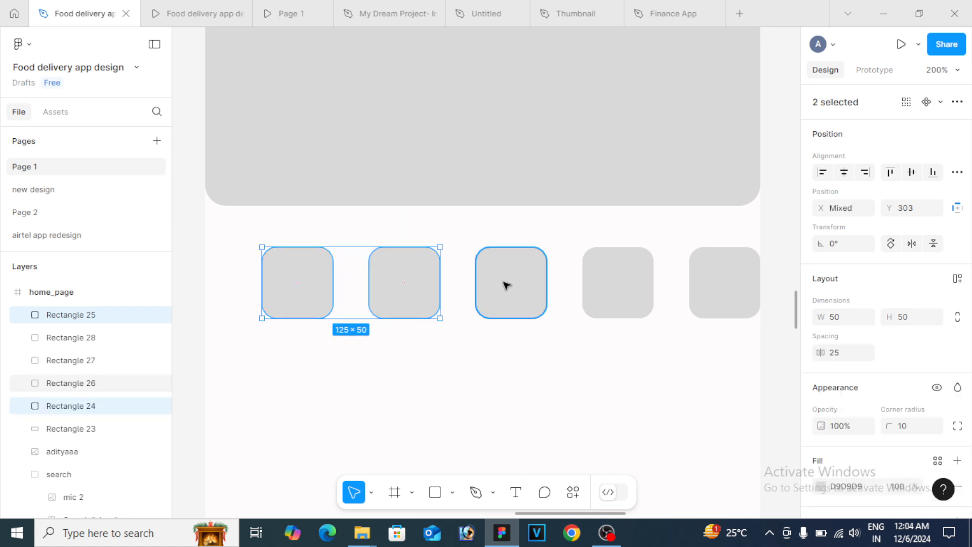
pyautogui.keyDown('shift'); pyautogui.click(505, 283); pyautogui.keyUp('shift')
pyautogui.keyDown('shift'); pyautogui.click(616, 288); pyautogui.keyUp('shift')
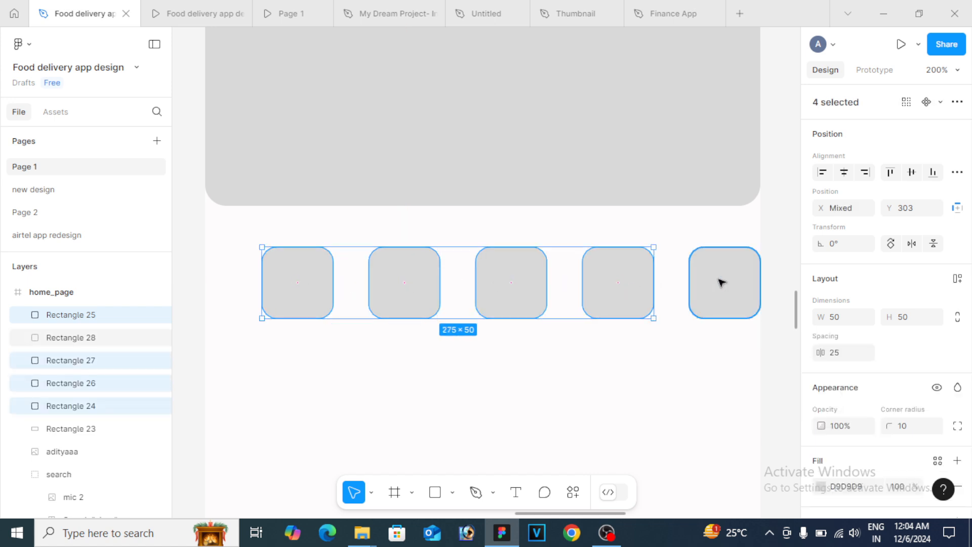
pyautogui.keyDown('shift'); pyautogui.click(720, 283); pyautogui.keyUp('shift')
pyautogui.moveTo(608, 300); pyautogui.dragTo(624, 300)
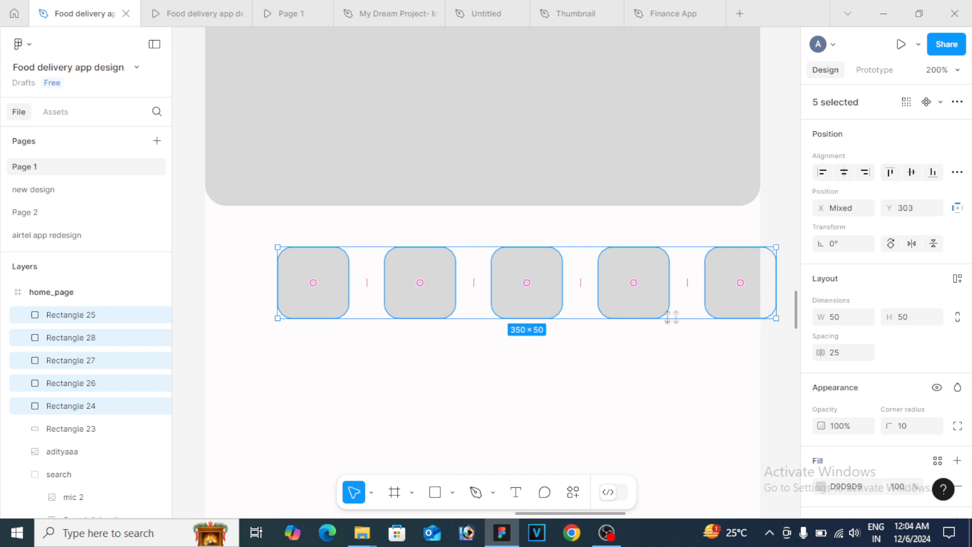
pyautogui.click(609, 365)
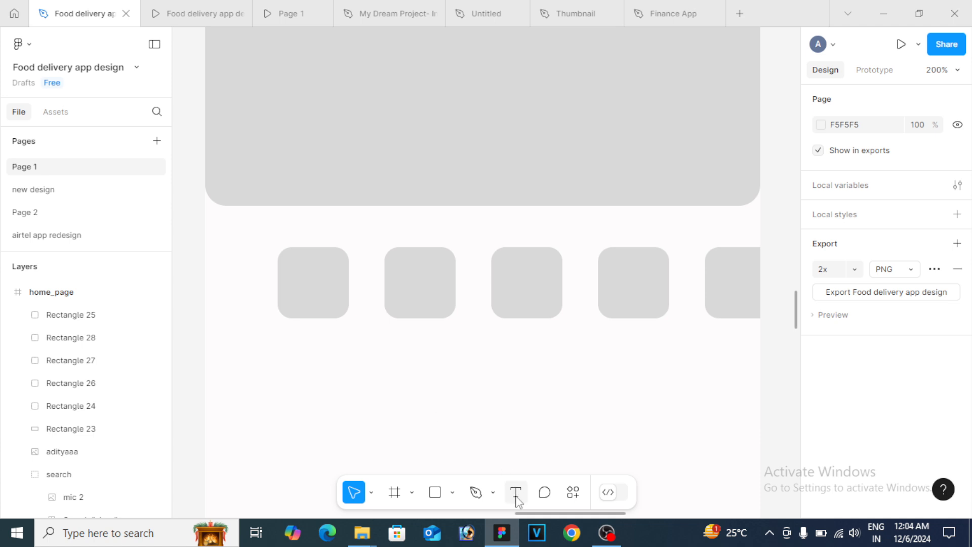
# Add the text "View all", centre it under the first square at X 54, Y 363, and check the gap between them
pyautogui.press('t')
pyautogui.click(358, 374)
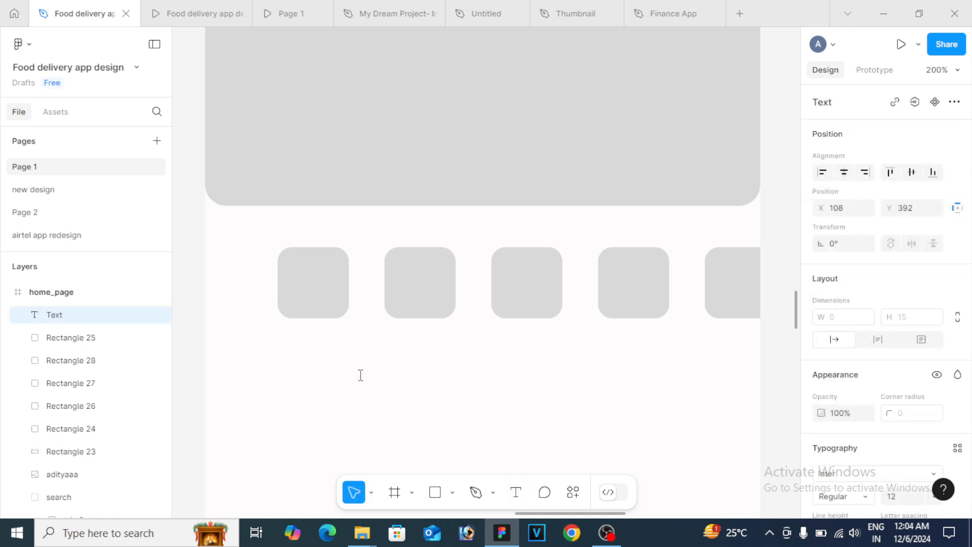
pyautogui.write('View all')
pyautogui.press('Escape')
pyautogui.moveTo(415, 390); pyautogui.dragTo(334, 351)
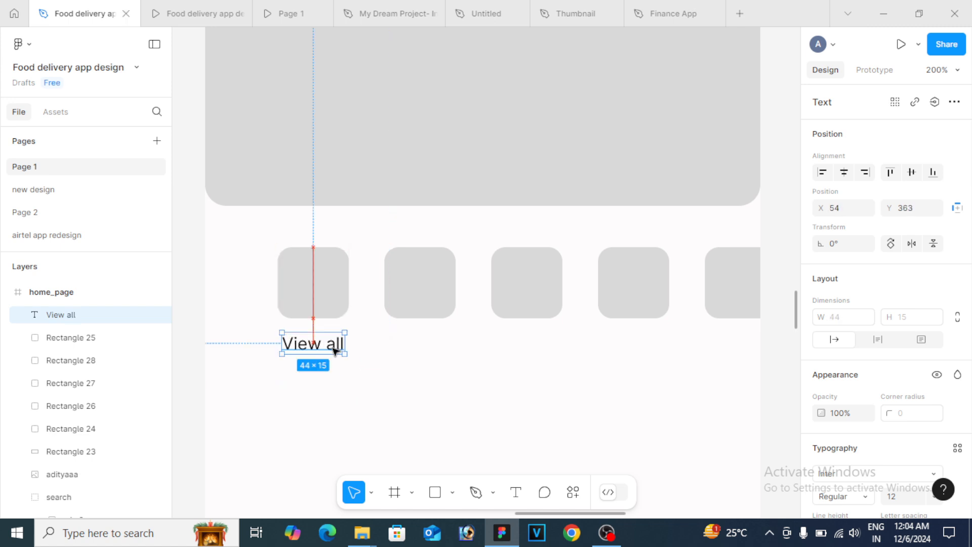
pyautogui.click(326, 314)
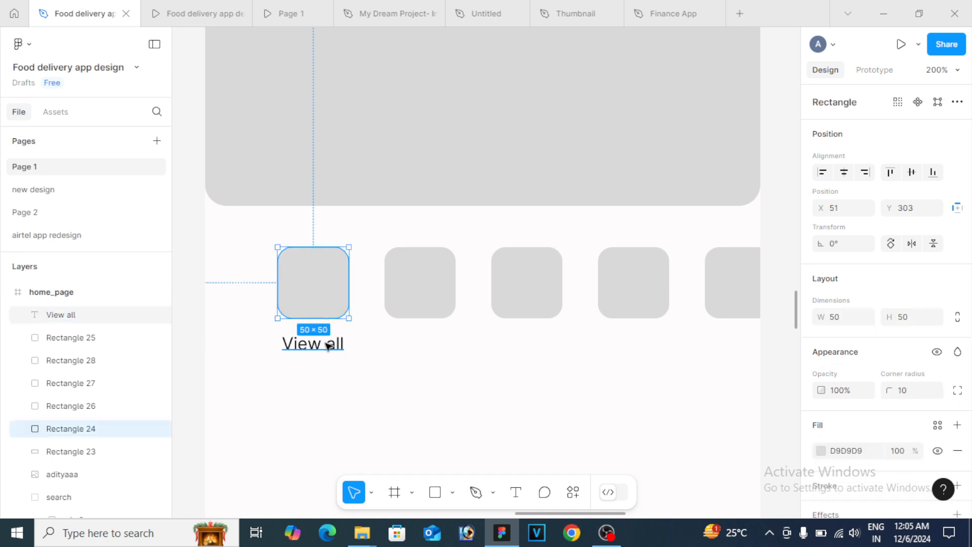
pyautogui.press('alt')
pyautogui.click(325, 349)
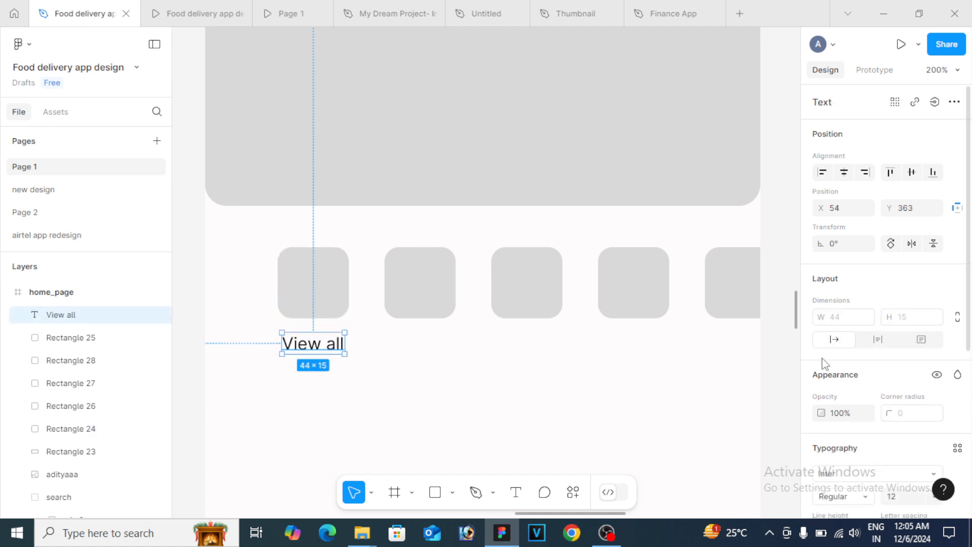
# Set the "View all" label's font to Roboto, keeping the Regular weight
pyautogui.moveTo(971, 275); pyautogui.dragTo(970, 345)
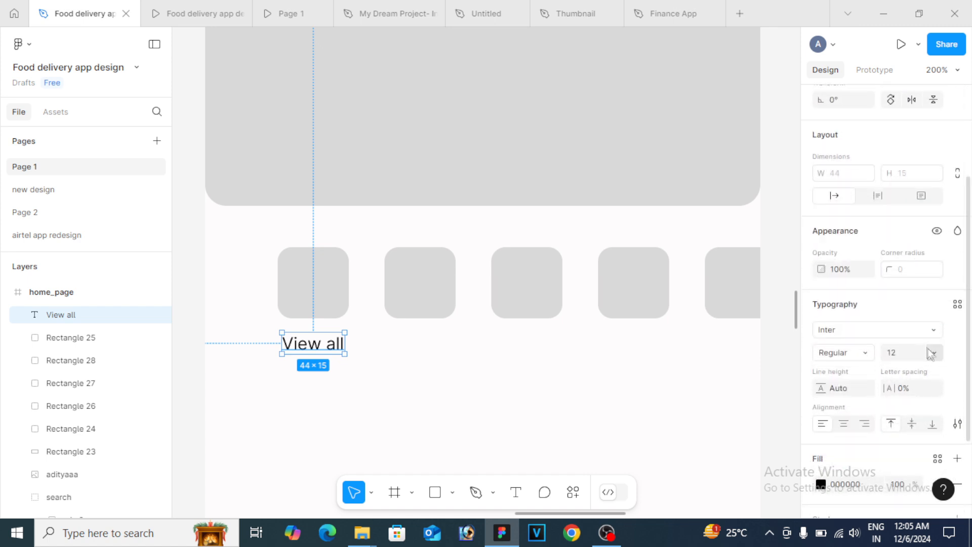
pyautogui.click(917, 336)
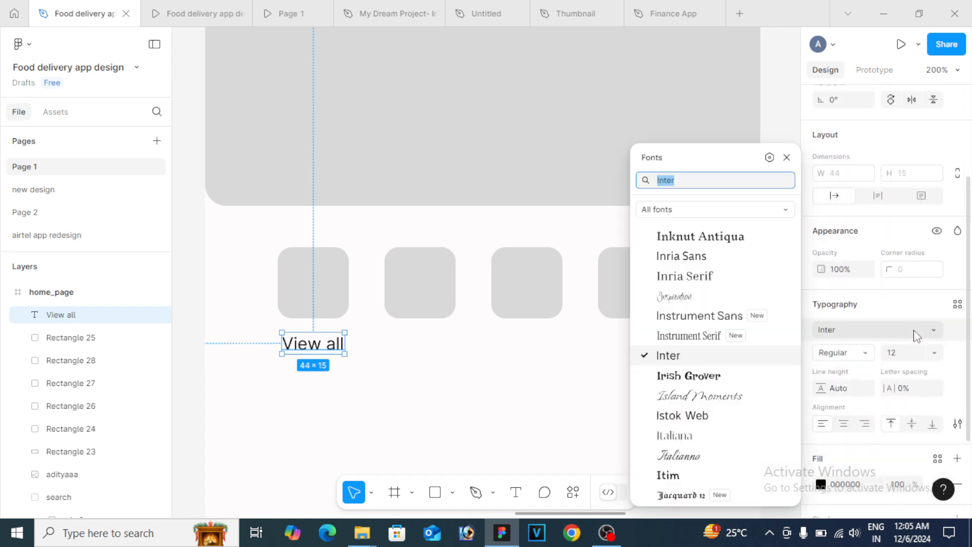
pyautogui.write('ro')
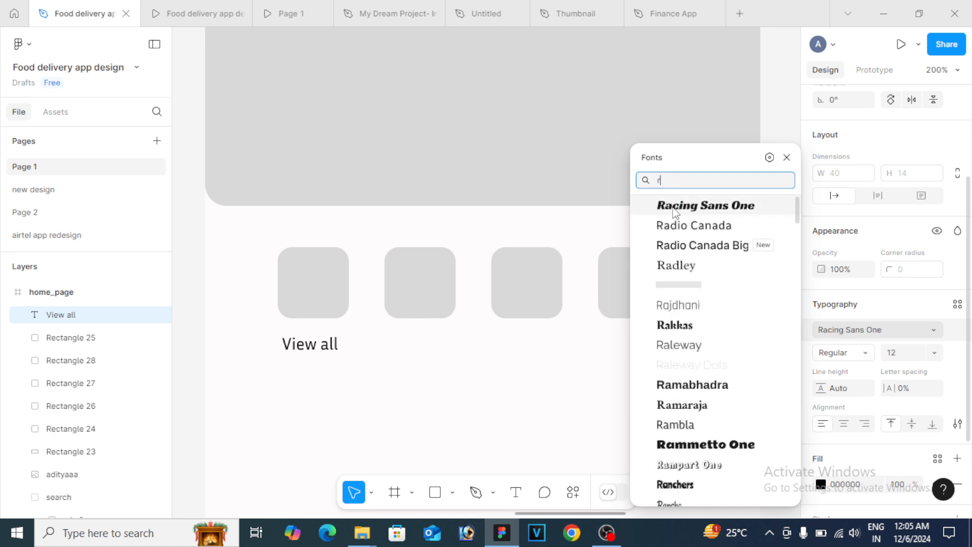
pyautogui.write('bo')
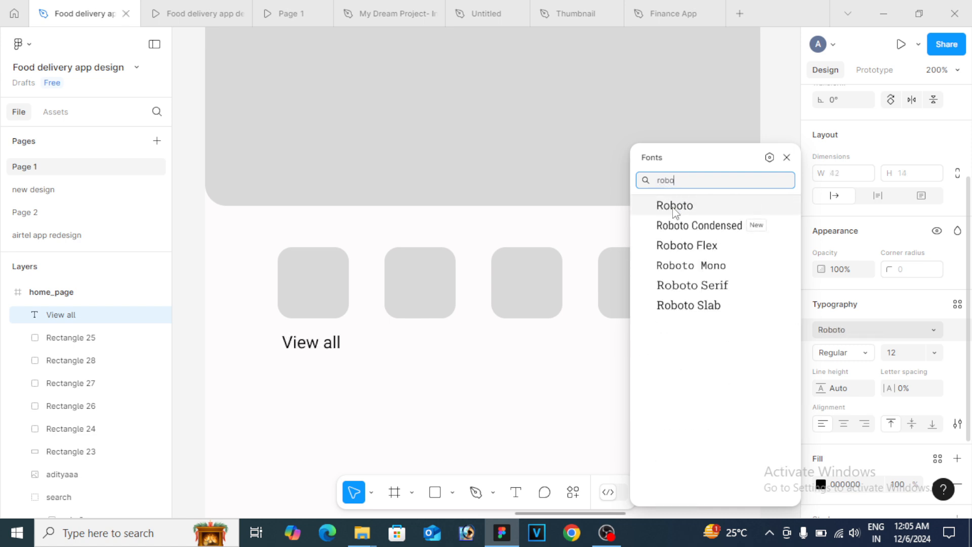
pyautogui.click(673, 207)
pyautogui.click(682, 208)
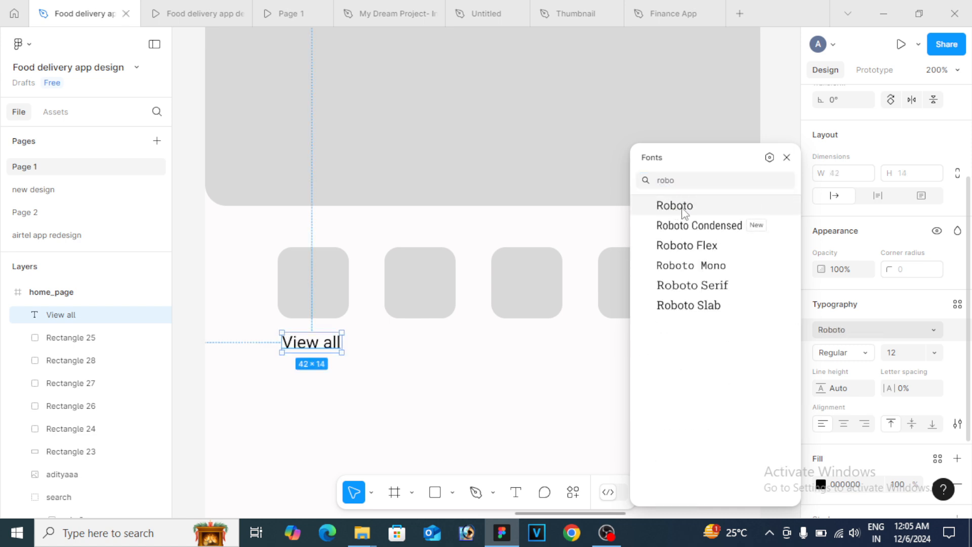
pyautogui.click(853, 355)
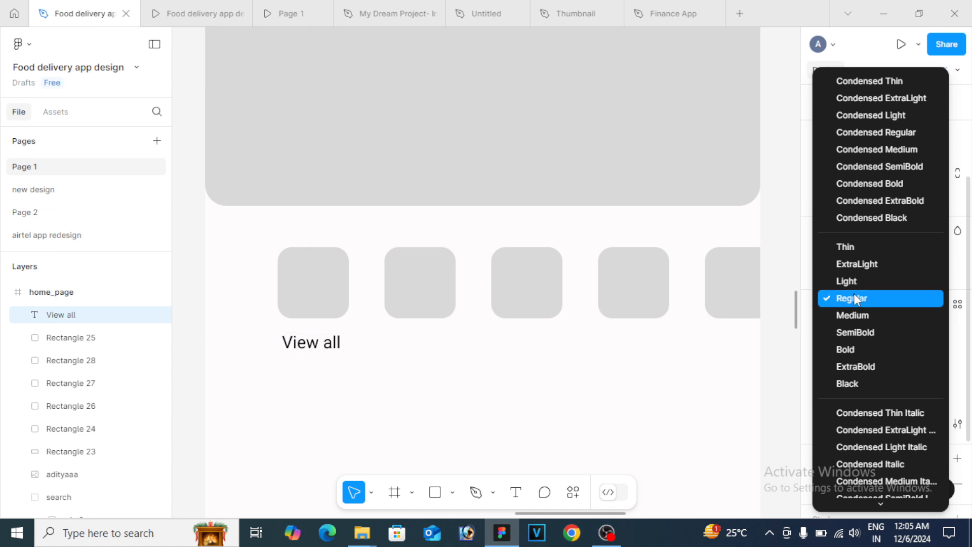
pyautogui.click(855, 298)
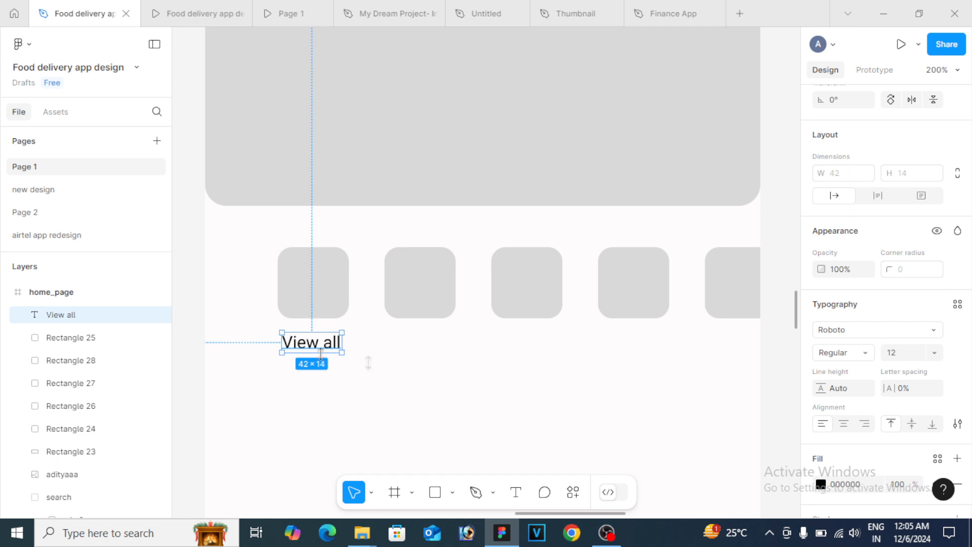
# Duplicate the "View all" label, centre the copy under the second square and change its text to "Burger"
pyautogui.hotkey('ctrl', 'd')
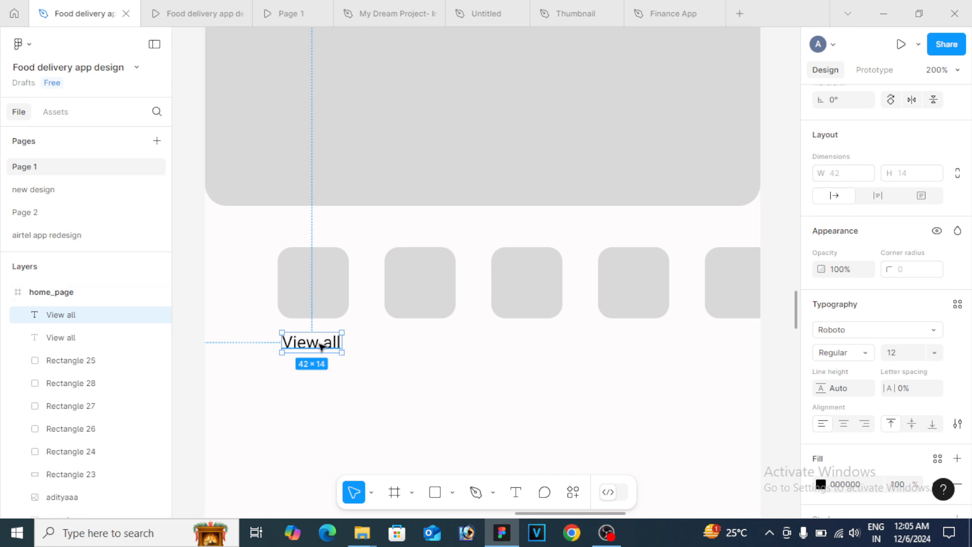
pyautogui.moveTo(321, 346); pyautogui.dragTo(430, 348)
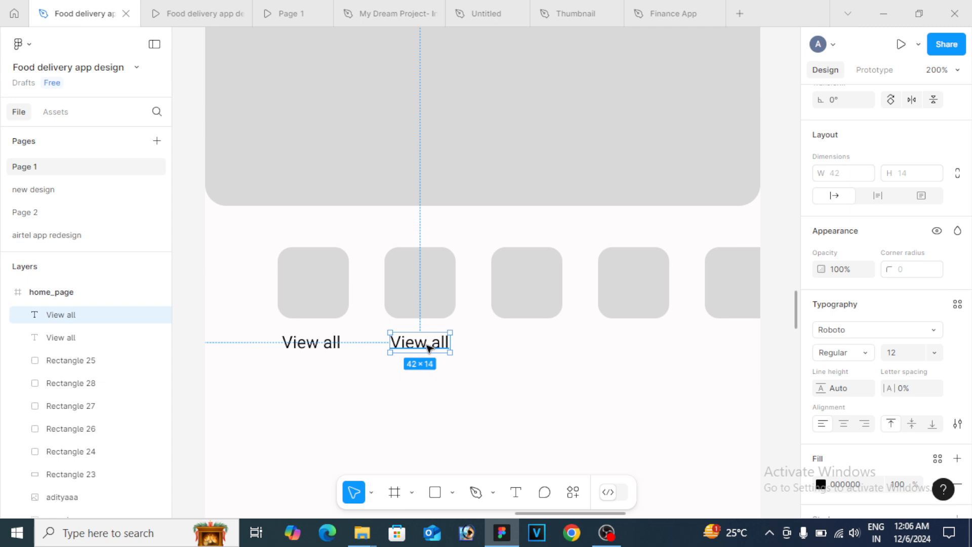
pyautogui.doubleClick(428, 348)
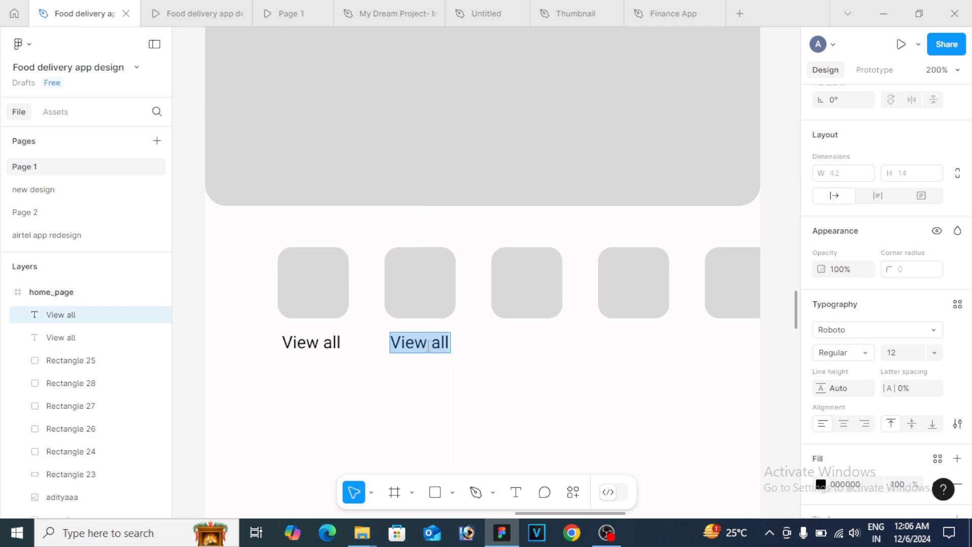
pyautogui.write('Burger')
pyautogui.press('Escape')
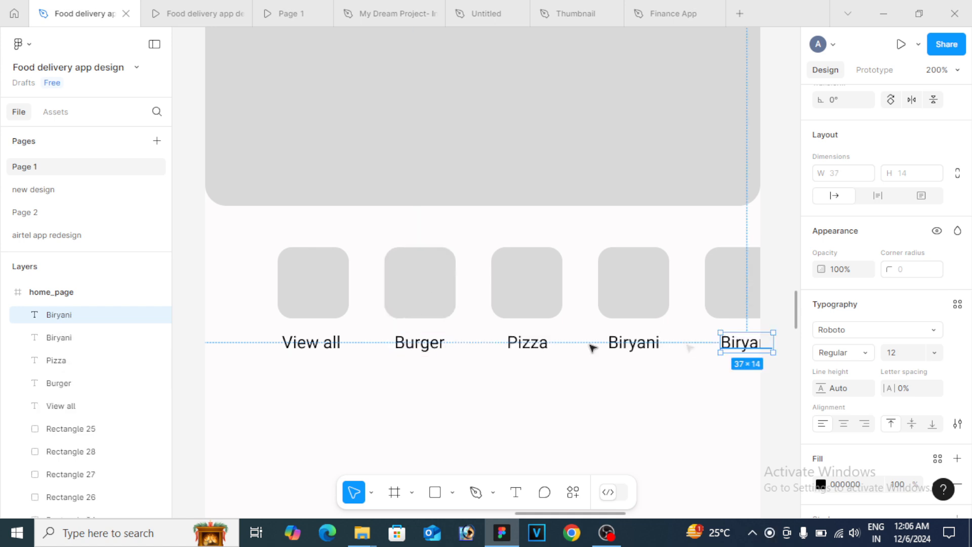
# Group the first square with its "View all" label and name the group "view all"
pyautogui.click(312, 293)
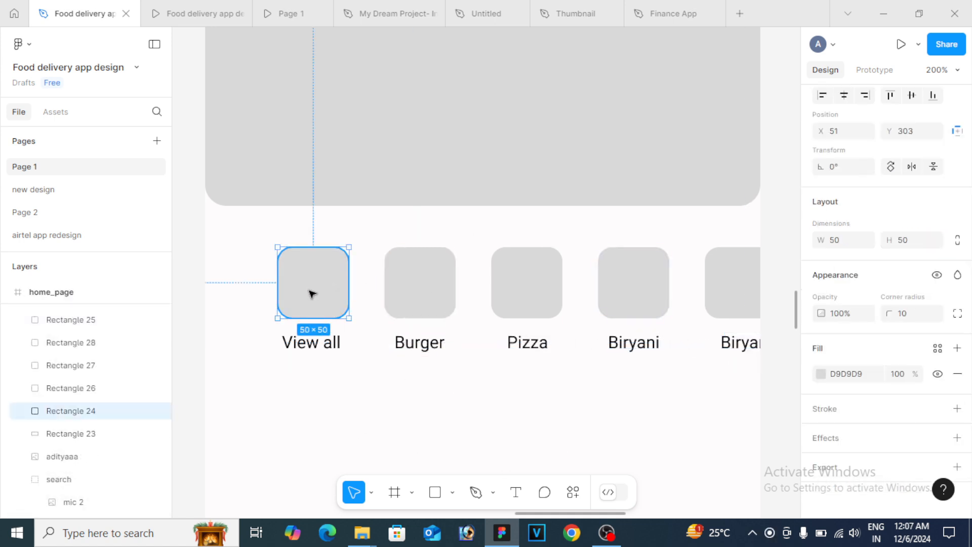
pyautogui.keyDown('shift'); pyautogui.click(331, 348); pyautogui.keyUp('shift')
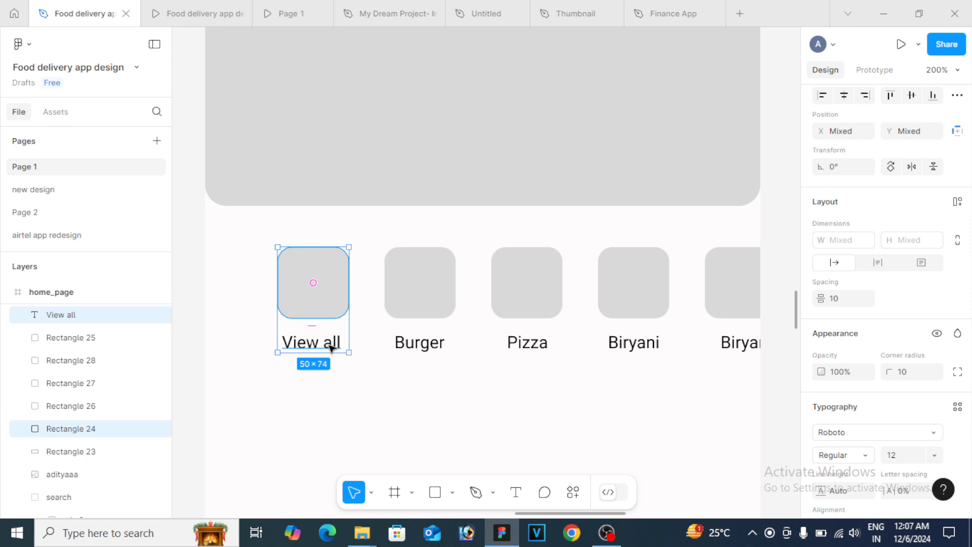
pyautogui.hotkey('ctrl', 'g')
pyautogui.doubleClick(111, 318)
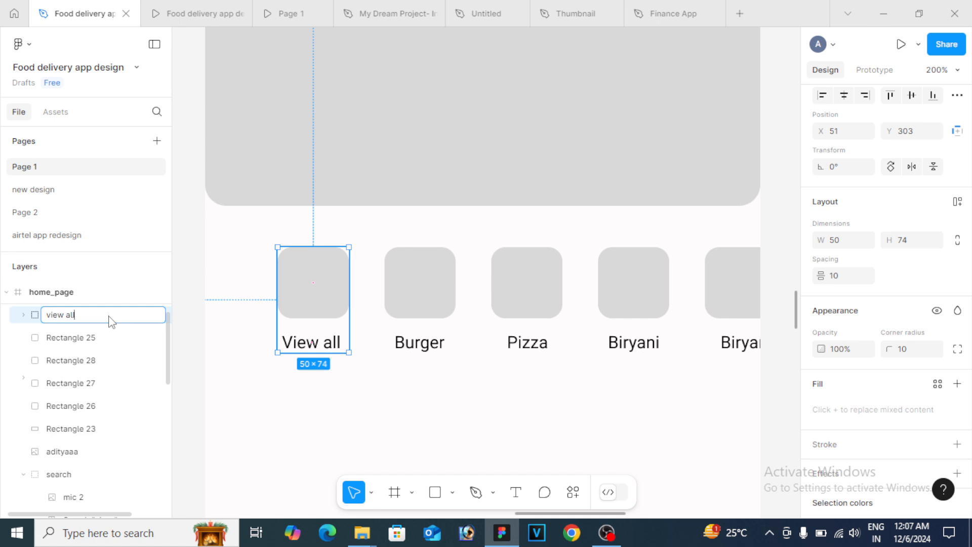
pyautogui.click(402, 411)
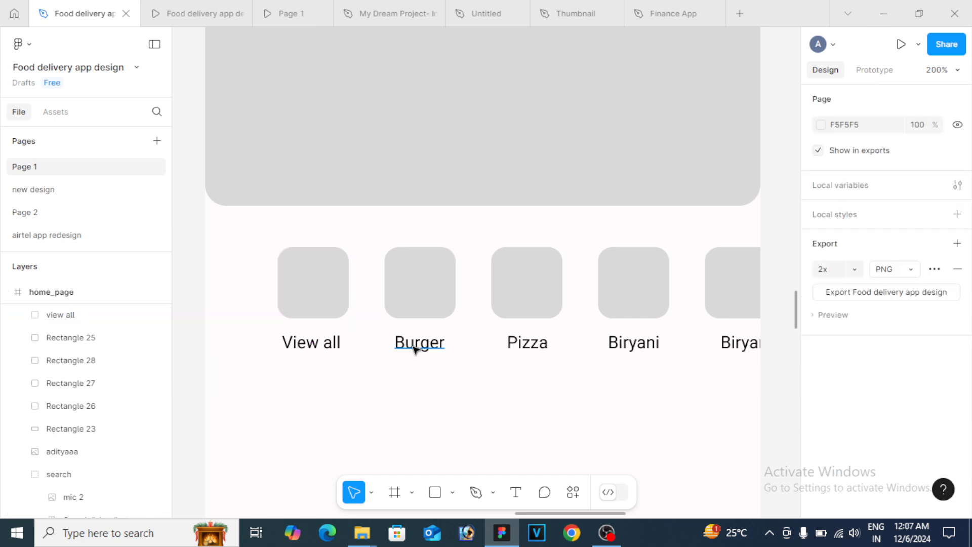
# Group the second square with its "Burger" label and name the group "burger"
pyautogui.click(414, 348)
pyautogui.keyDown('shift'); pyautogui.click(418, 278); pyautogui.keyUp('shift')
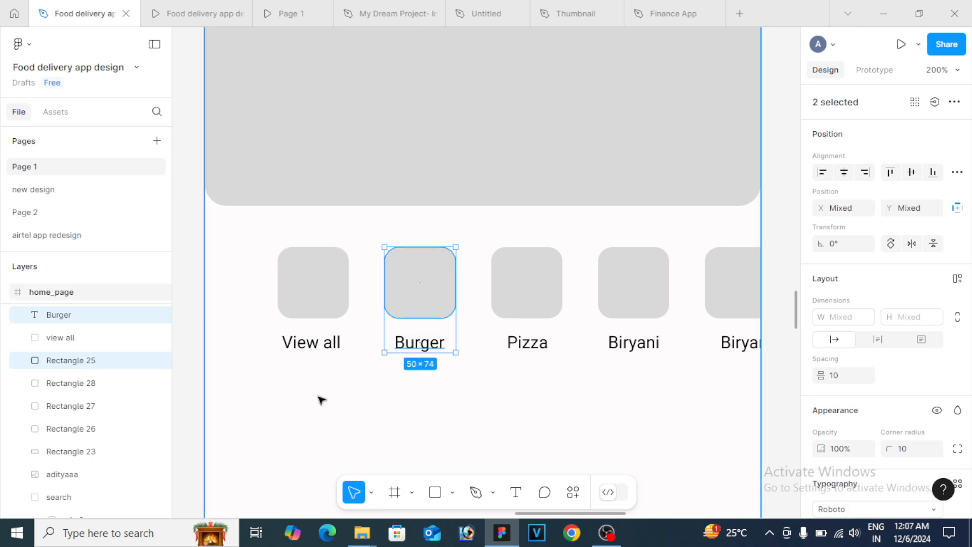
pyautogui.hotkey('ctrl', 'g')
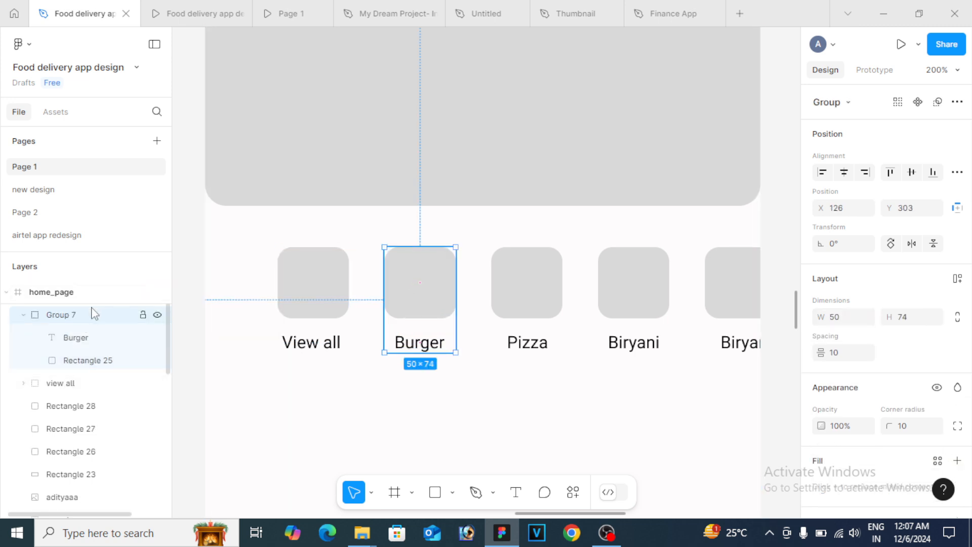
pyautogui.doubleClick(92, 310)
pyautogui.write('bu')
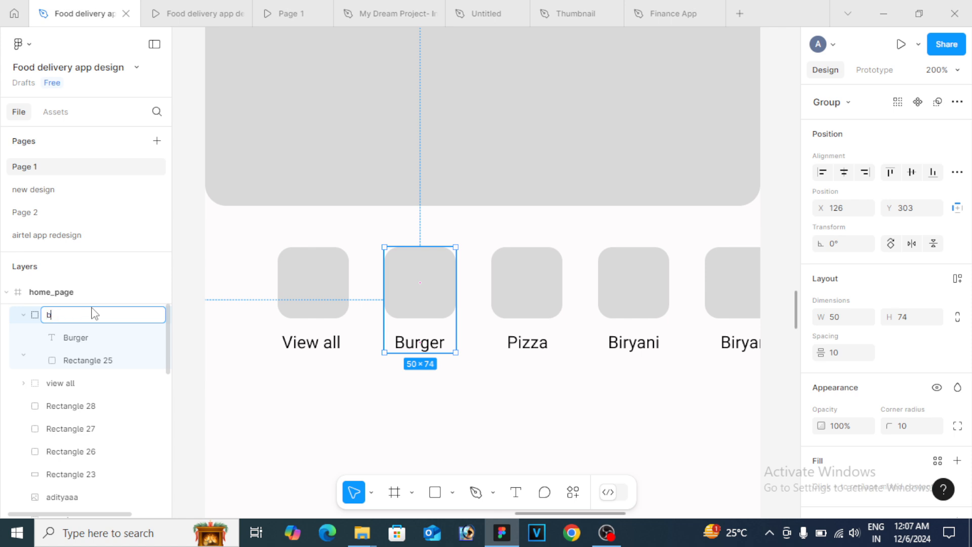
pyautogui.write('rger')
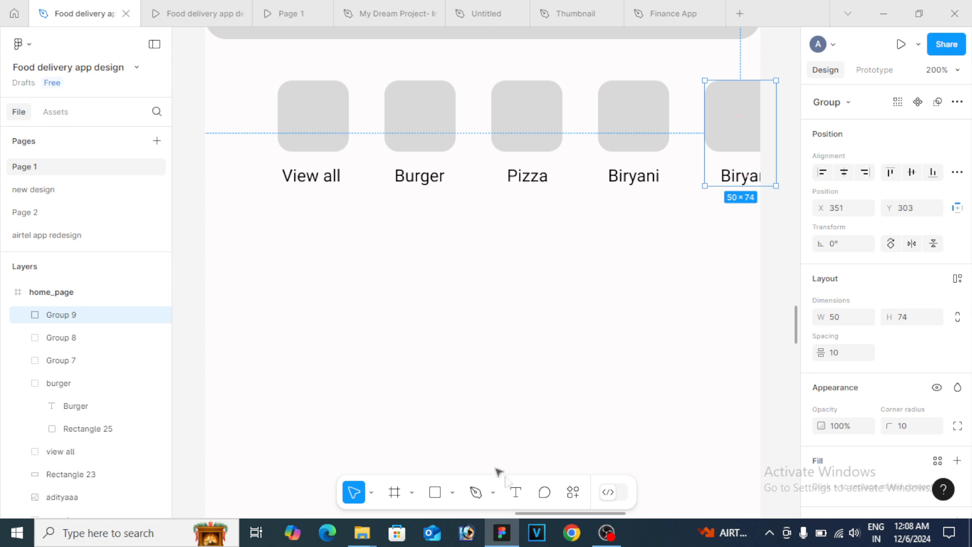
# Add the text "Promotions" below the category tiles and set its font size to 16
pyautogui.click(516, 495)
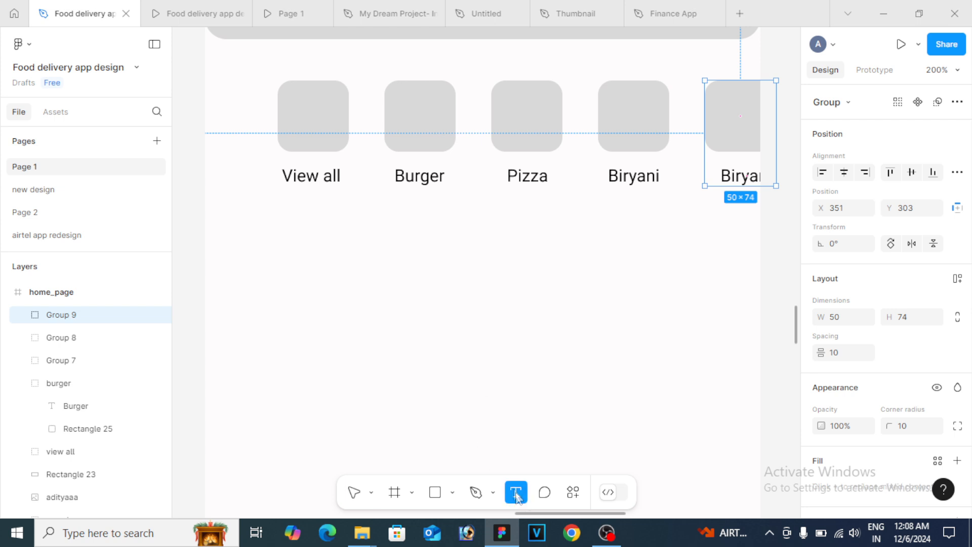
pyautogui.click(410, 349)
pyautogui.write('Pr')
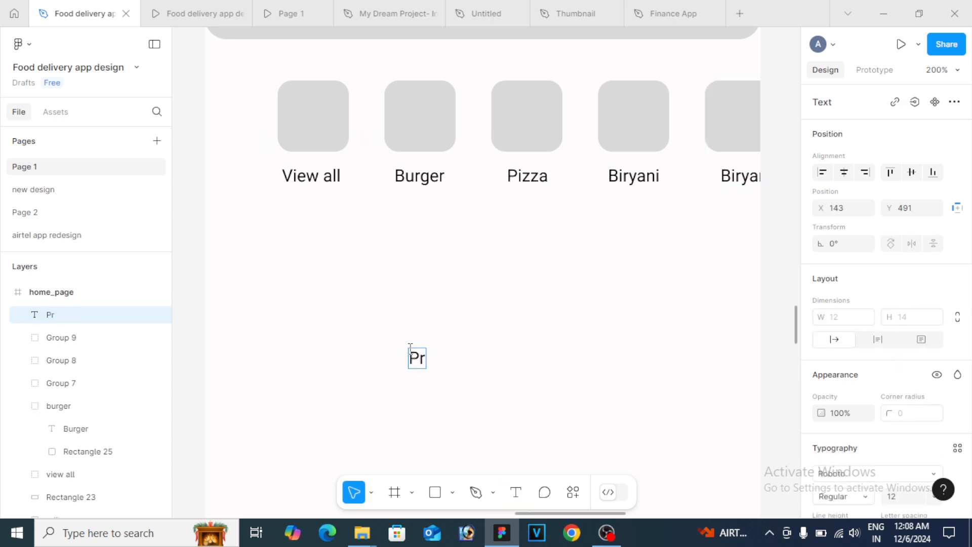
pyautogui.write('omotions')
pyautogui.press('Escape')
pyautogui.scroll(-3, 962, 303)
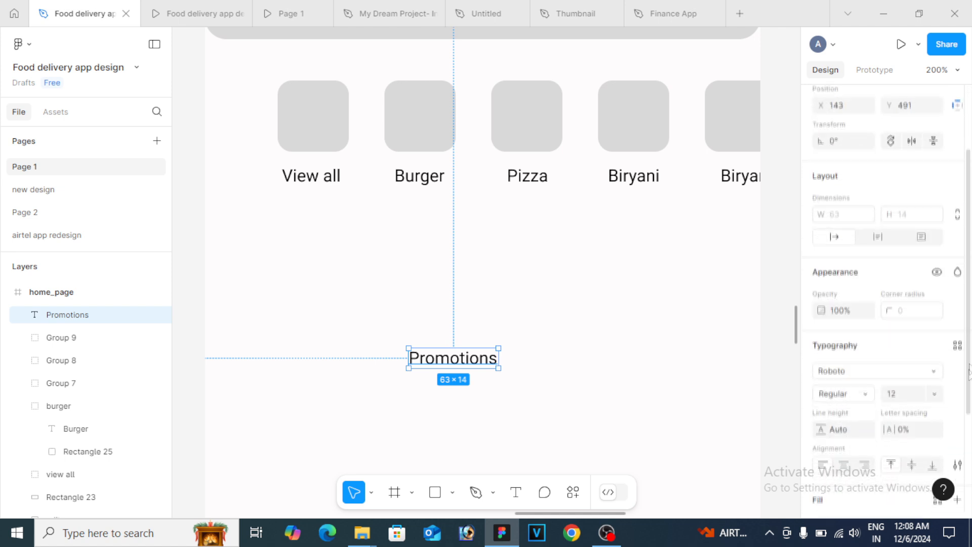
pyautogui.click(906, 360)
pyautogui.write('16')
pyautogui.press('Return')
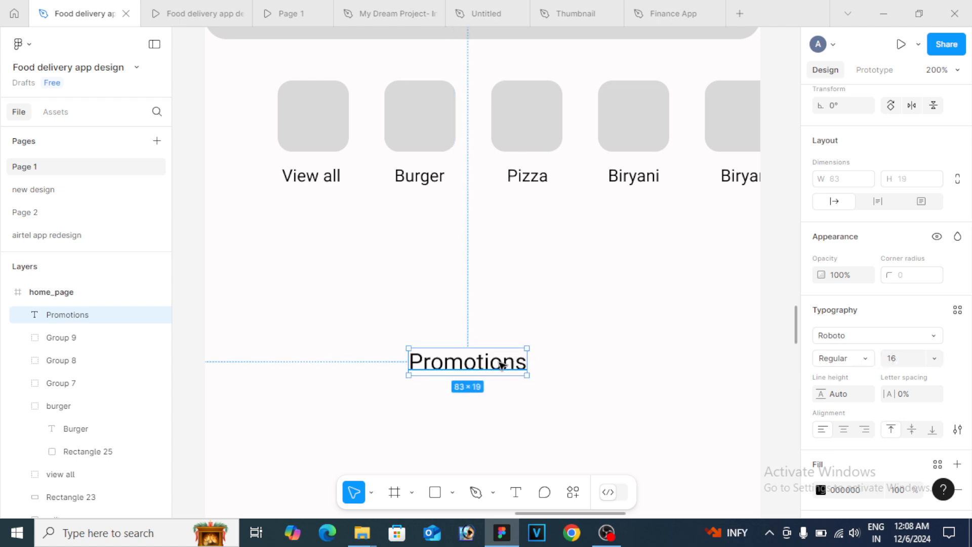
# Align the "Promotions" heading with the first tile's left edge, check the gap between them and nudge the heading up closer to the tiles
pyautogui.moveTo(487, 363); pyautogui.dragTo(371, 292)
pyautogui.press('alt')
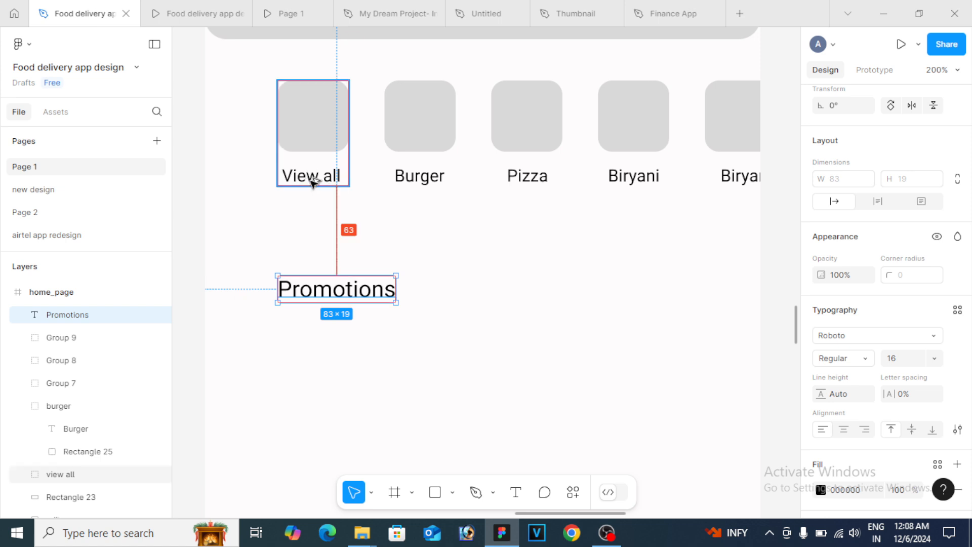
pyautogui.press('Up')
pyautogui.press('Up')
pyautogui.press('Up')
pyautogui.press('Up')
pyautogui.press('Up')
pyautogui.press('Up')
pyautogui.press('Up')
pyautogui.press('Up')
pyautogui.press('Up')
pyautogui.press('Up')
pyautogui.press('Up')
pyautogui.press('Up')
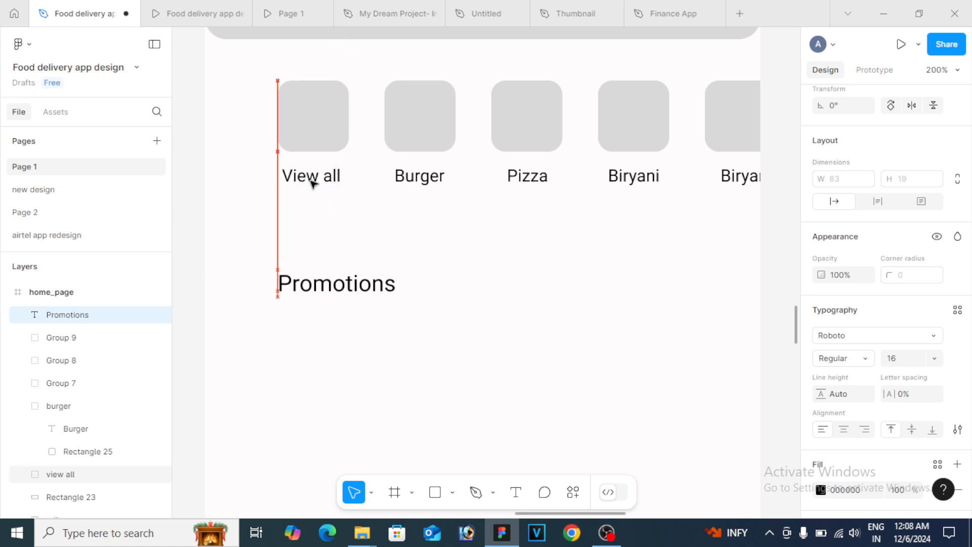
pyautogui.hotkey('shift', 'Up')
pyautogui.hotkey('shift', 'Up')
pyautogui.hotkey('shift', 'Up')
pyautogui.hotkey('shift', 'Up')
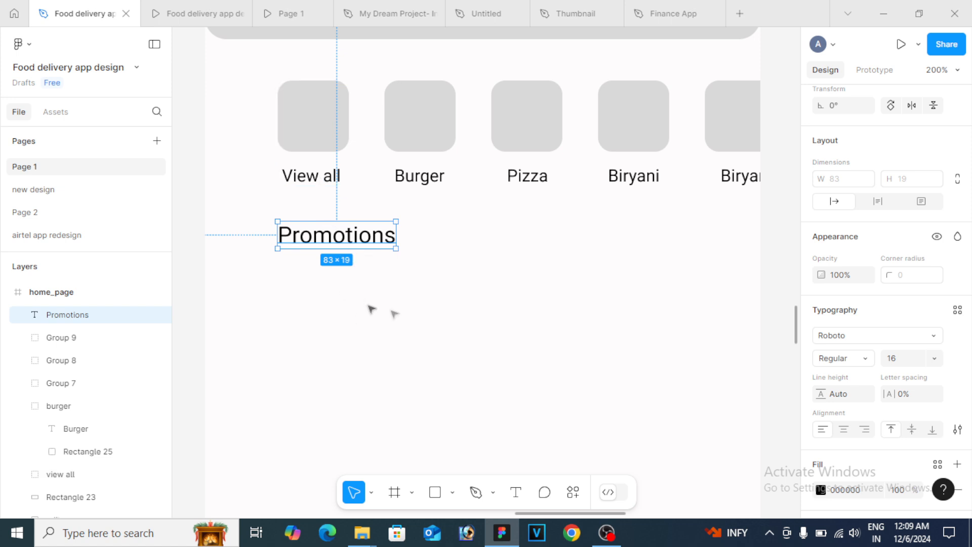
# Draw a rectangle below the "Promotions" heading and set its size to 322 by 158
pyautogui.click(457, 302)
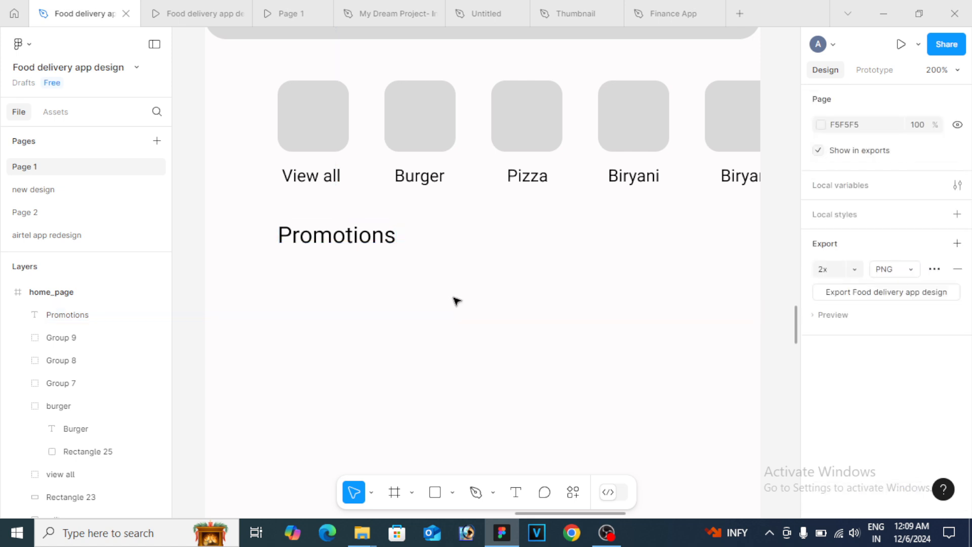
pyautogui.click(443, 494)
pyautogui.moveTo(343, 272); pyautogui.dragTo(506, 364)
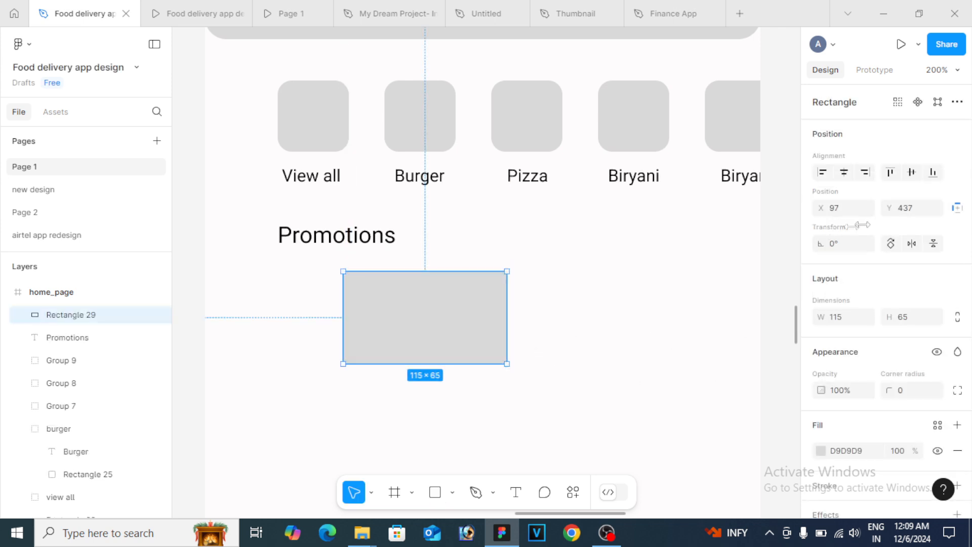
pyautogui.click(848, 317)
pyautogui.hotkey('ctrl', 'a')
pyautogui.write('3')
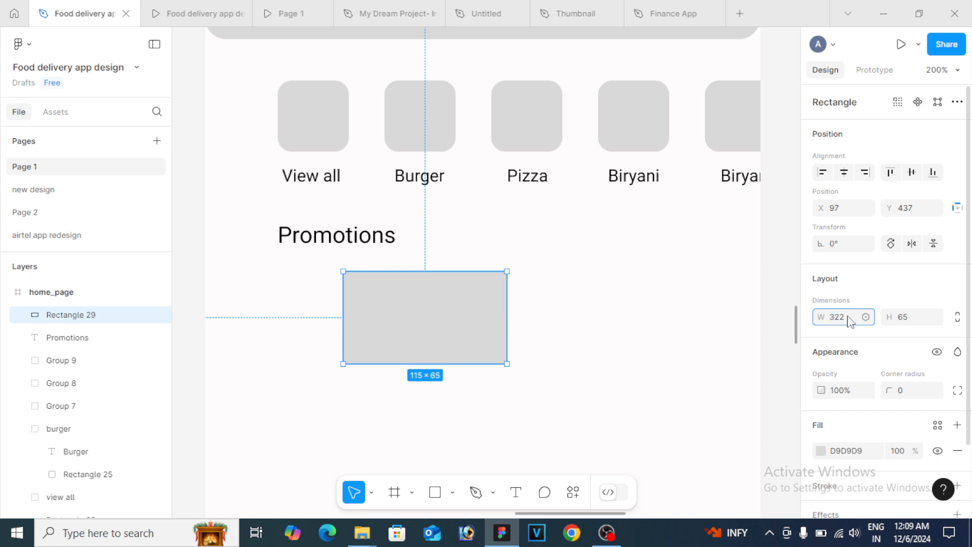
pyautogui.click(912, 320)
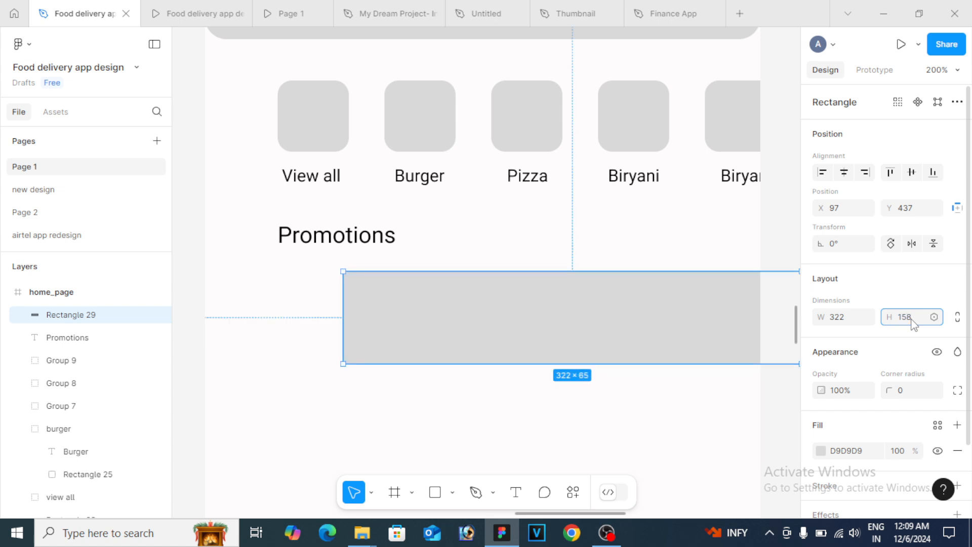
pyautogui.click(658, 363)
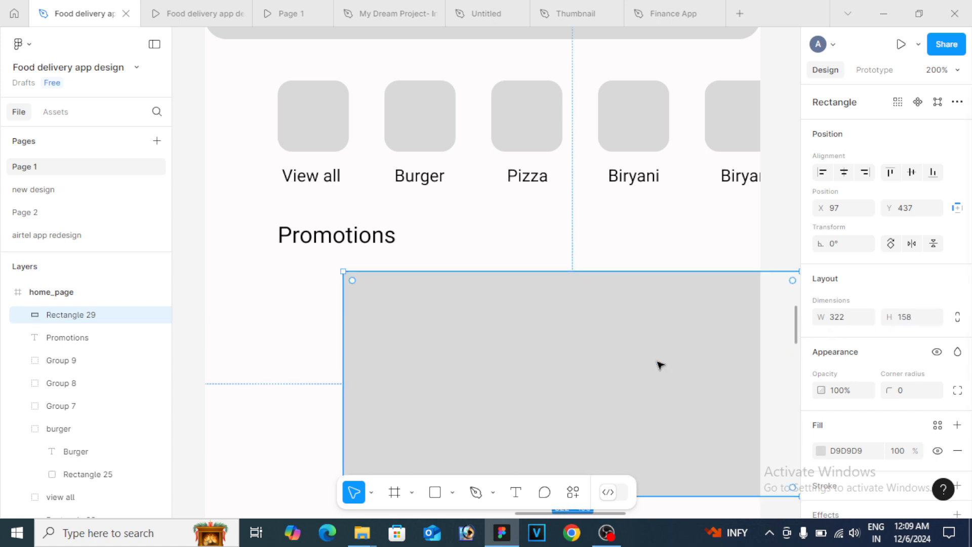
# Position the promotions rectangle at X 40, Y 431 under the heading and round its corners with a radius of 15
pyautogui.moveTo(636, 342); pyautogui.dragTo(570, 333)
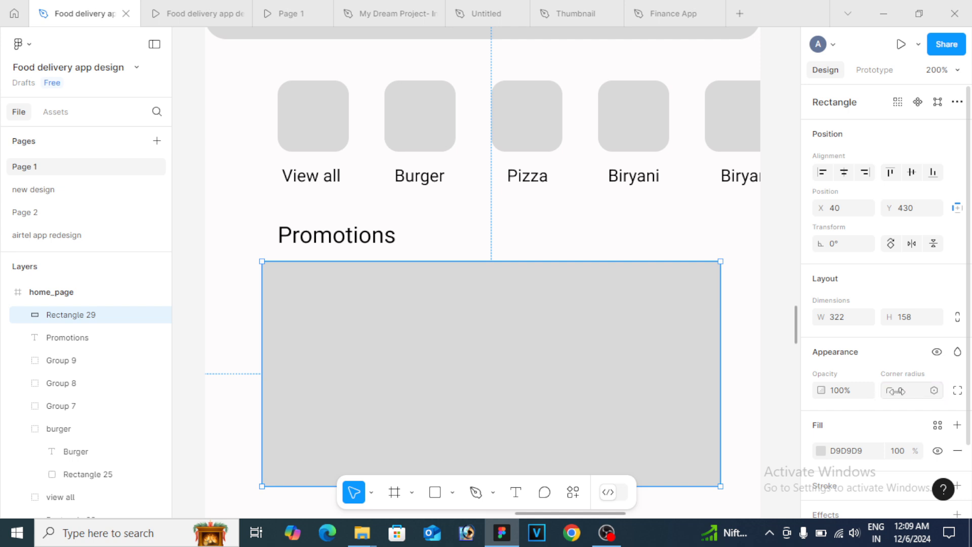
pyautogui.click(912, 395)
pyautogui.write('15')
pyautogui.press('Return')
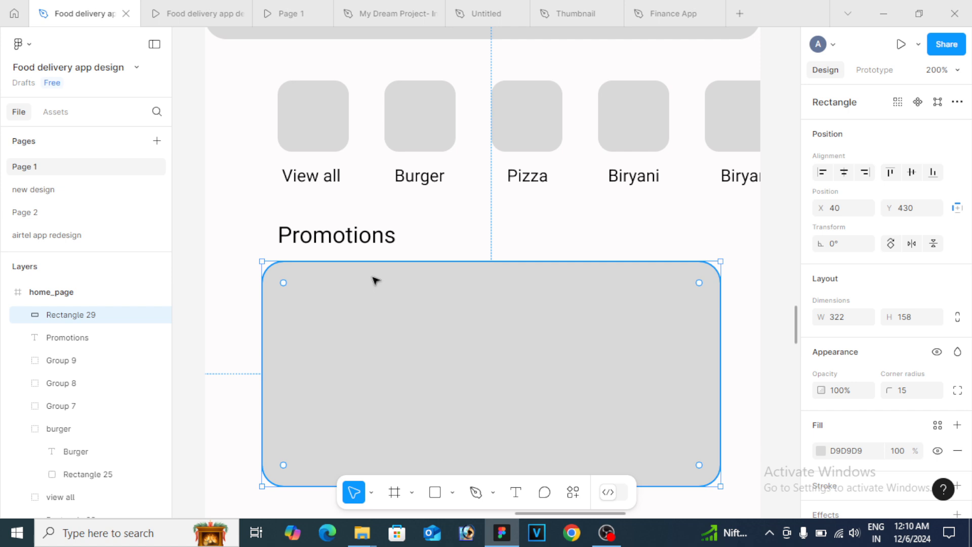
pyautogui.press('alt')
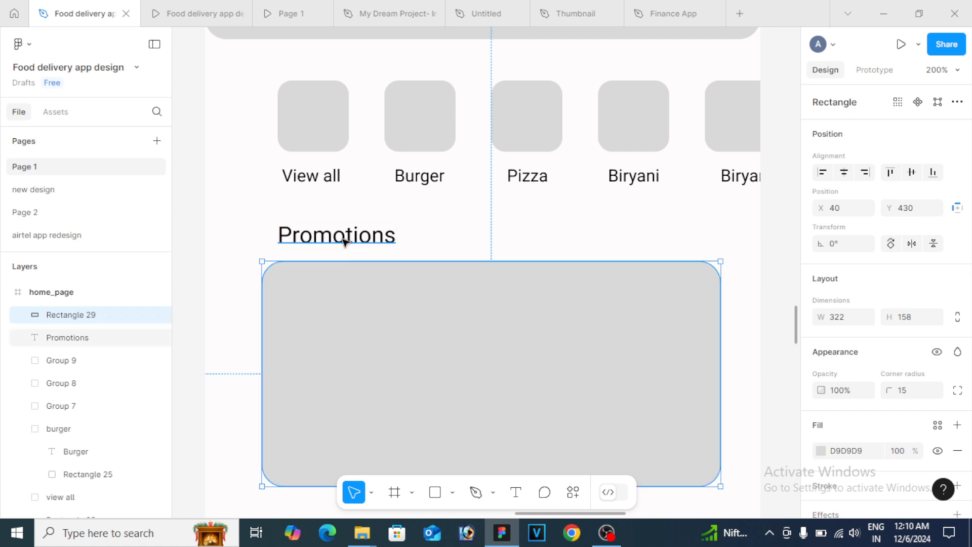
pyautogui.press('Down')
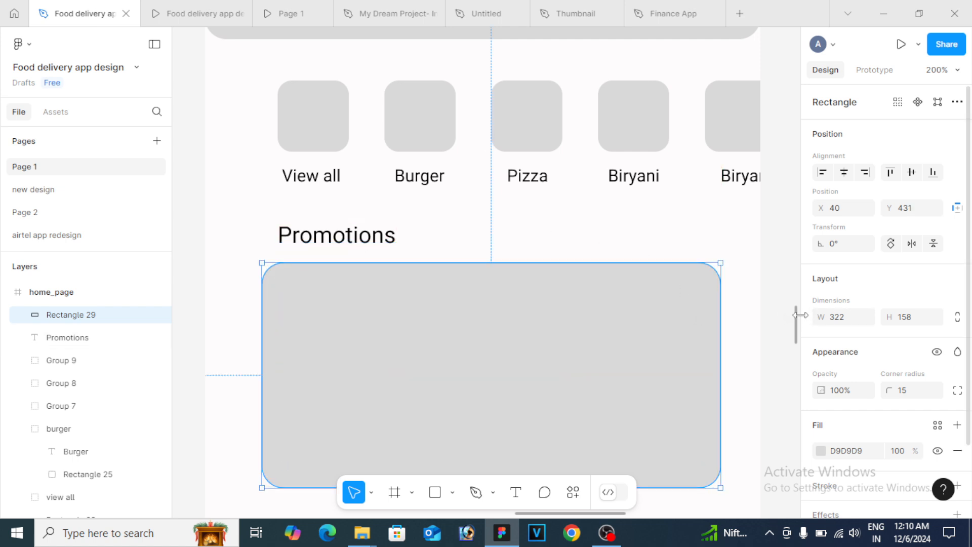
# Duplicate the "Promotions" heading and place the copy below the promotions rectangle at X 47, Y 609
pyautogui.scroll(-5, 795, 316)
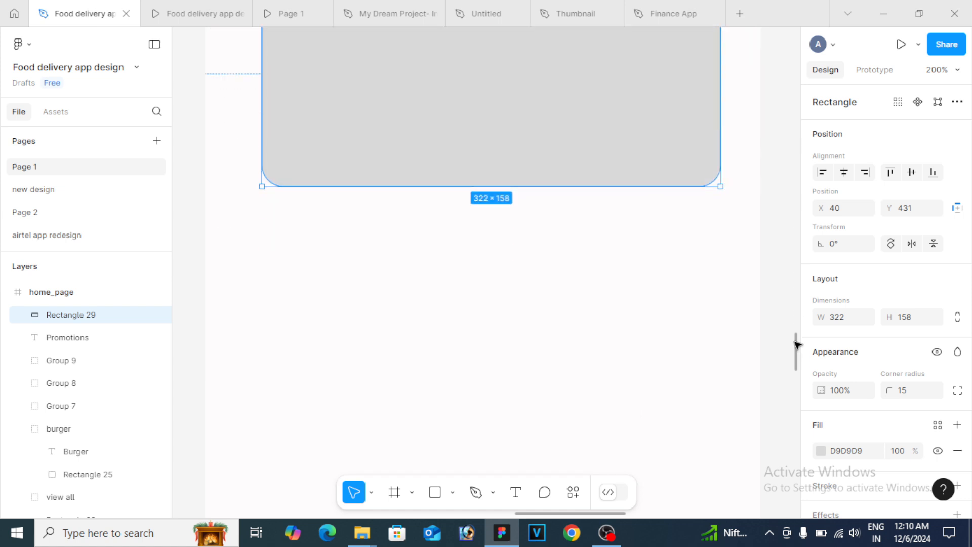
pyautogui.scroll(4, 795, 319)
pyautogui.scroll(2, 796, 321)
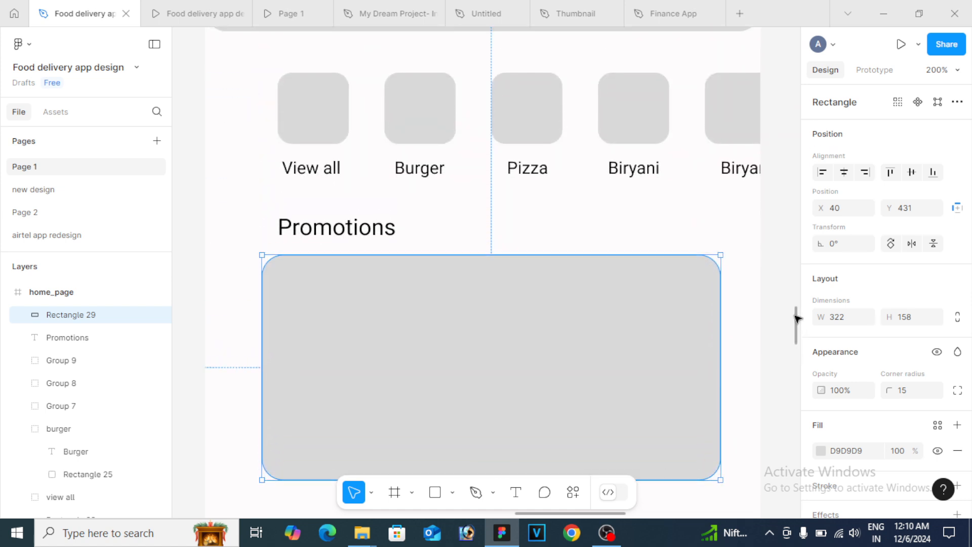
pyautogui.scroll(-2, 797, 321)
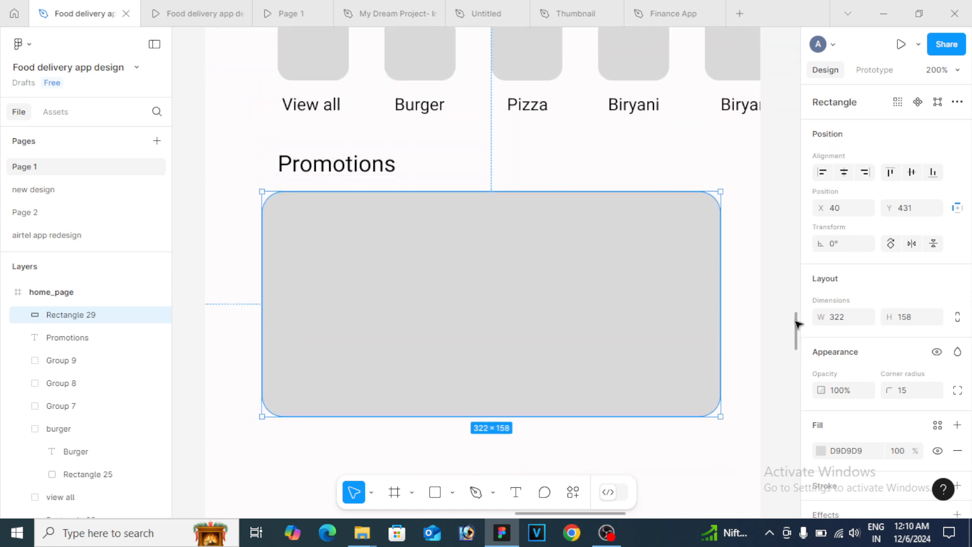
pyautogui.click(376, 170)
pyautogui.hotkey('ctrl', 'd')
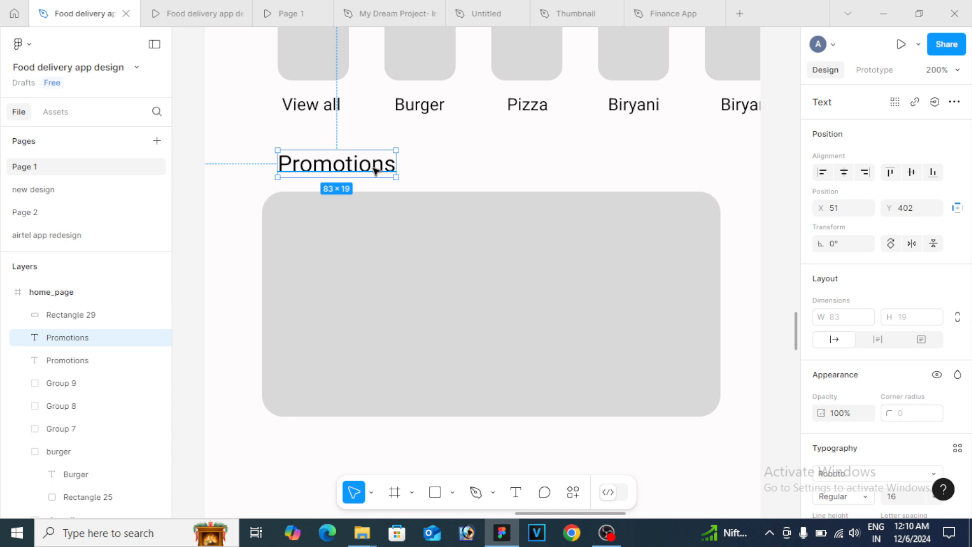
pyautogui.click(387, 433)
pyautogui.moveTo(796, 318); pyautogui.dragTo(793, 346)
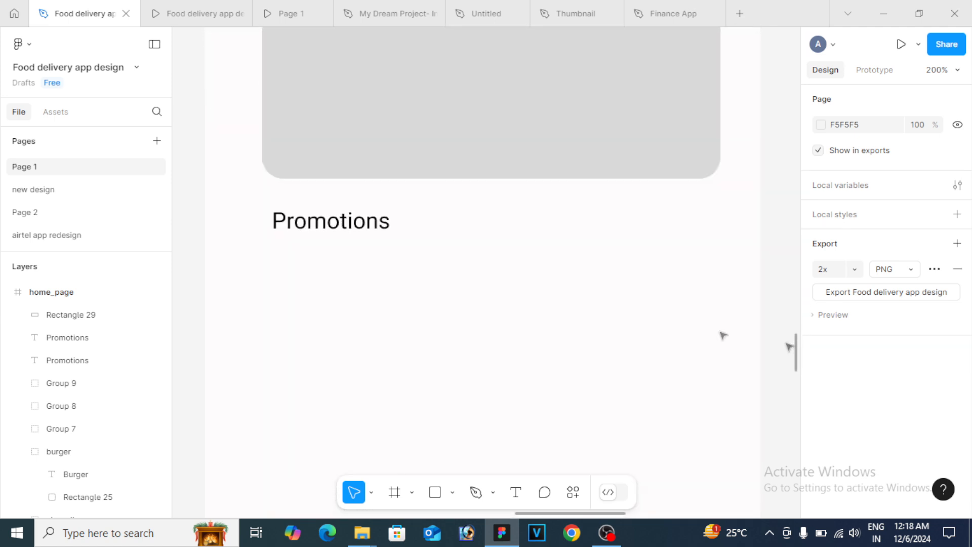
# Change the text of the copied heading below the promotions rectangle to "Popular"
pyautogui.doubleClick(353, 231)
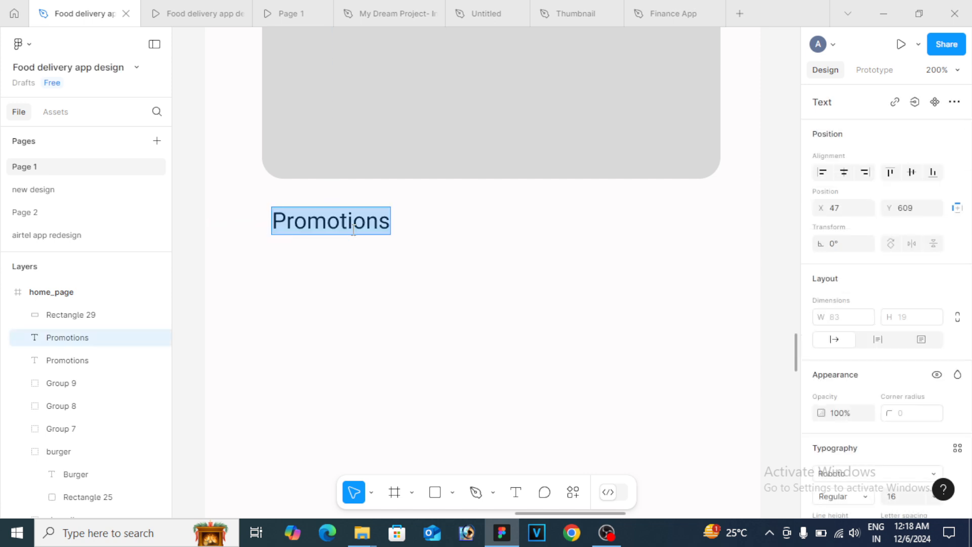
pyautogui.write('Popul')
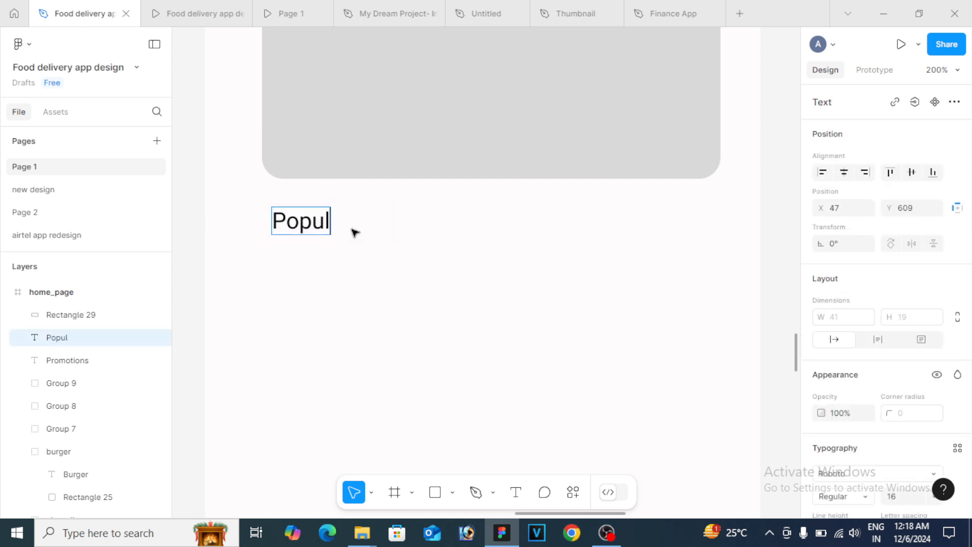
pyautogui.write('ar')
pyautogui.press('Escape')
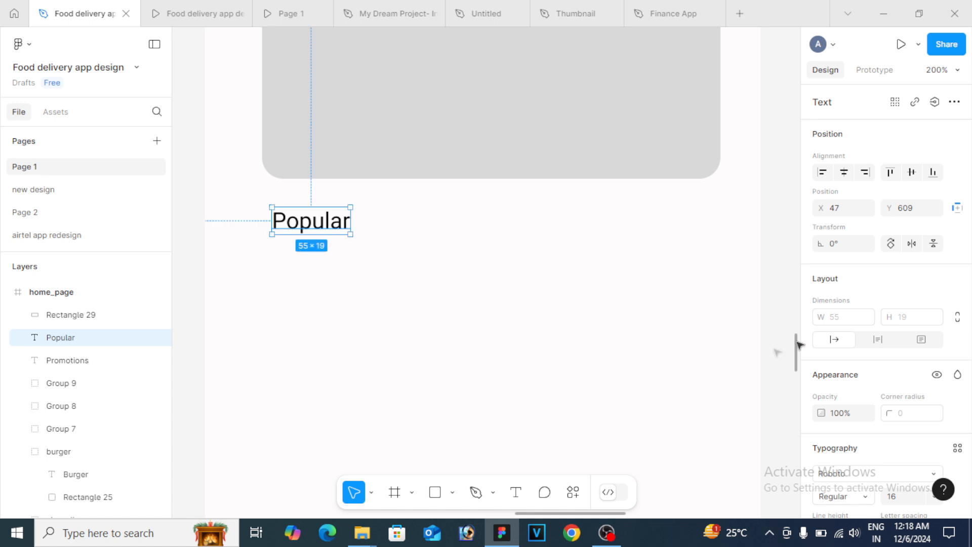
# Select all five category tile groups above the "Promotions" heading and nudge them up to Y 301
pyautogui.moveTo(796, 346); pyautogui.dragTo(796, 306)
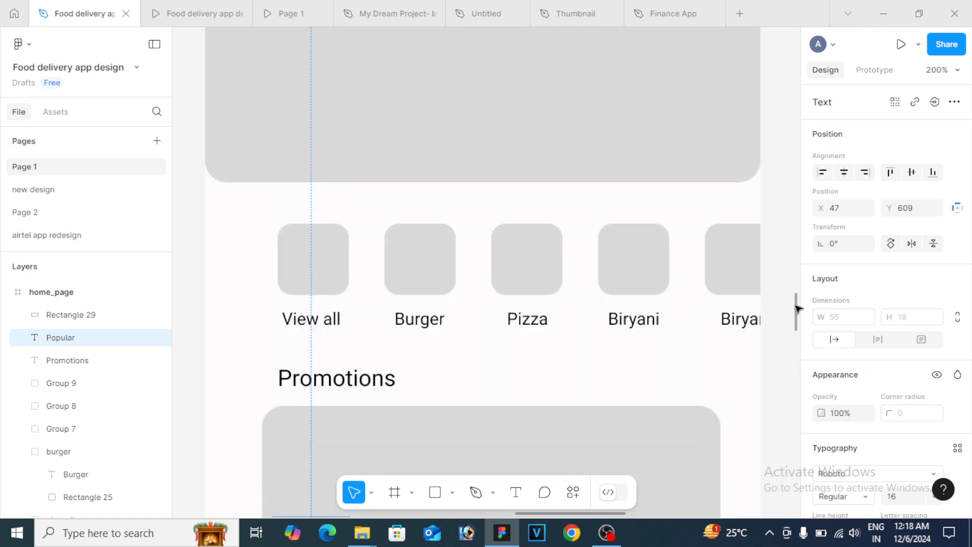
pyautogui.keyDown('shift'); pyautogui.click(338, 277); pyautogui.keyUp('shift')
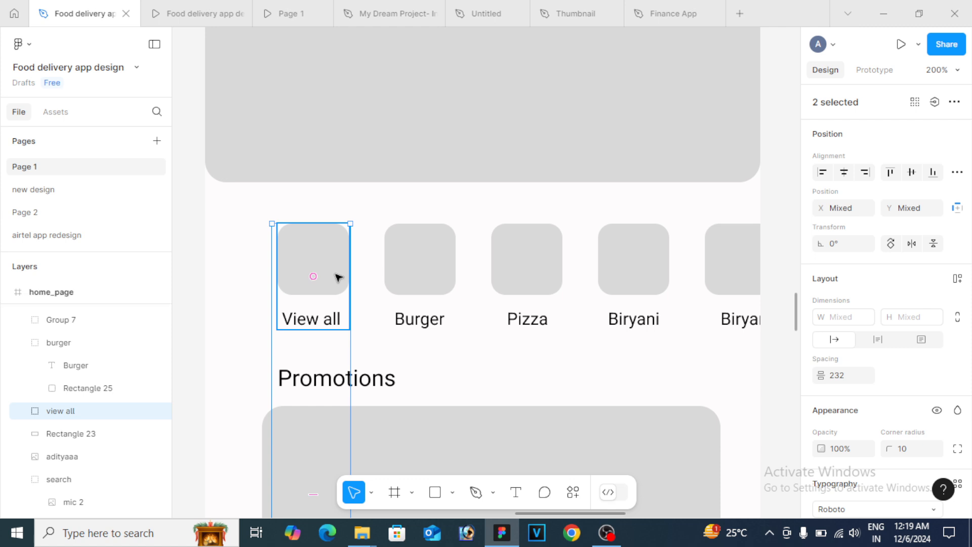
pyautogui.click(396, 280)
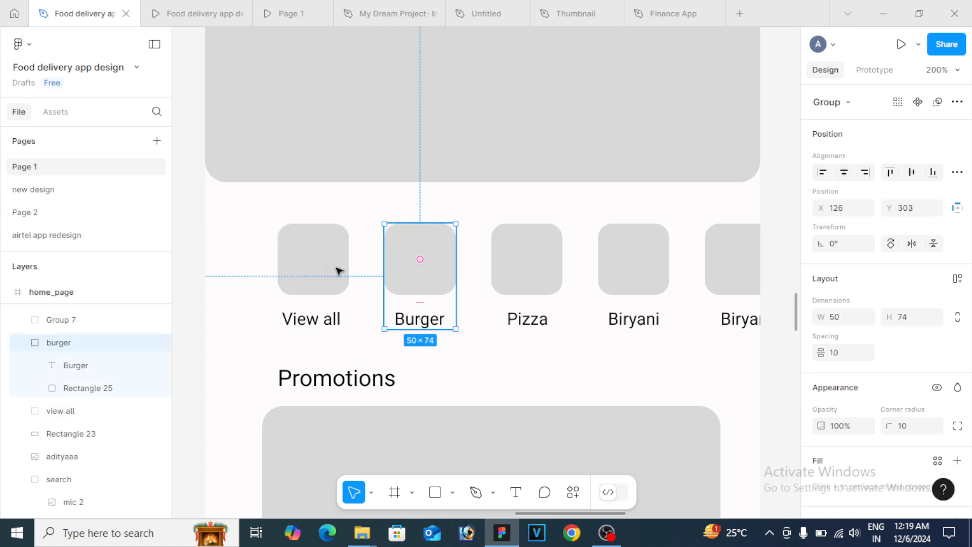
pyautogui.keyDown('shift'); pyautogui.click(319, 265); pyautogui.keyUp('shift')
pyautogui.keyDown('shift'); pyautogui.click(509, 276); pyautogui.keyUp('shift')
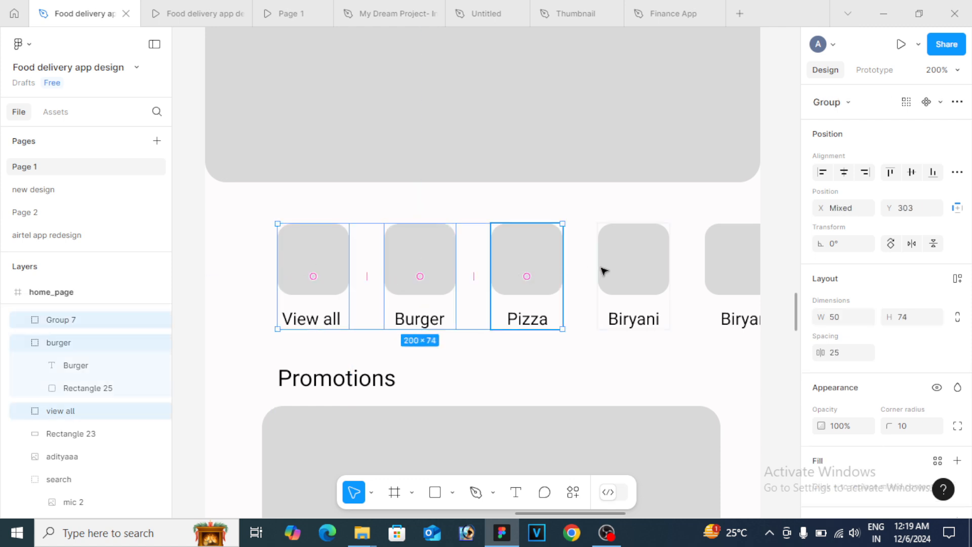
pyautogui.keyDown('shift'); pyautogui.click(603, 272); pyautogui.keyUp('shift')
pyautogui.keyDown('shift'); pyautogui.click(710, 271); pyautogui.keyUp('shift')
pyautogui.press('Up')
pyautogui.press('Up')
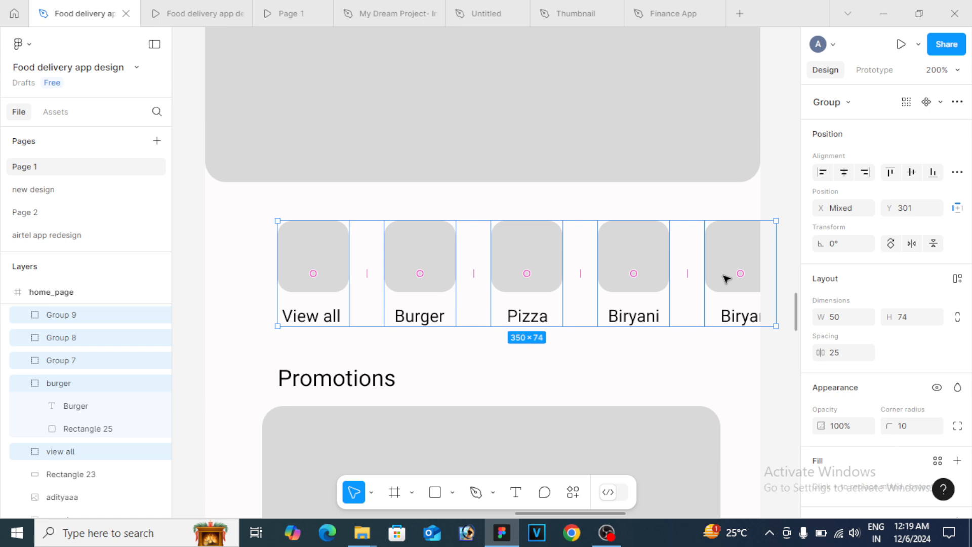
# Paste a copy of the five category tile groups below the "Popular" heading, discarding the duplicate made over the originals
pyautogui.hotkey('ctrl', 'd')
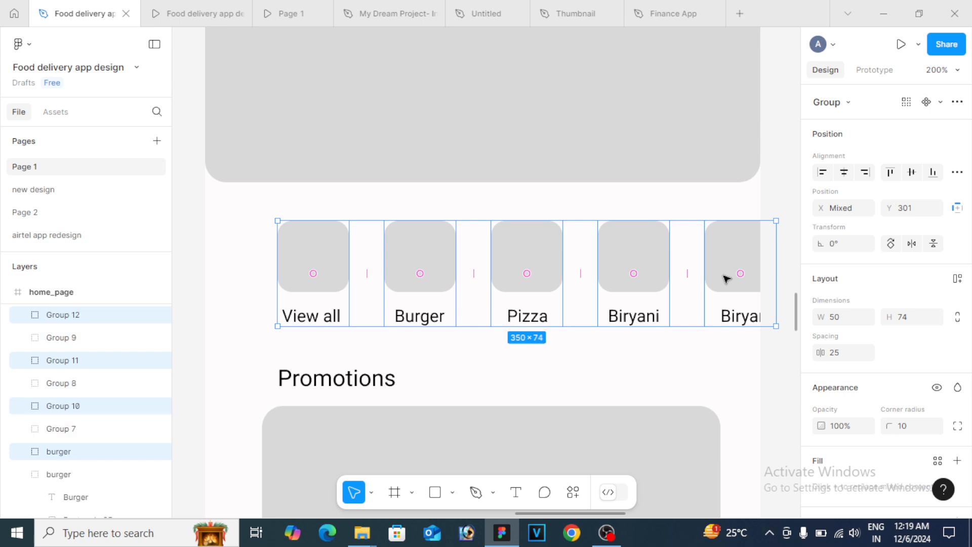
pyautogui.press('Delete')
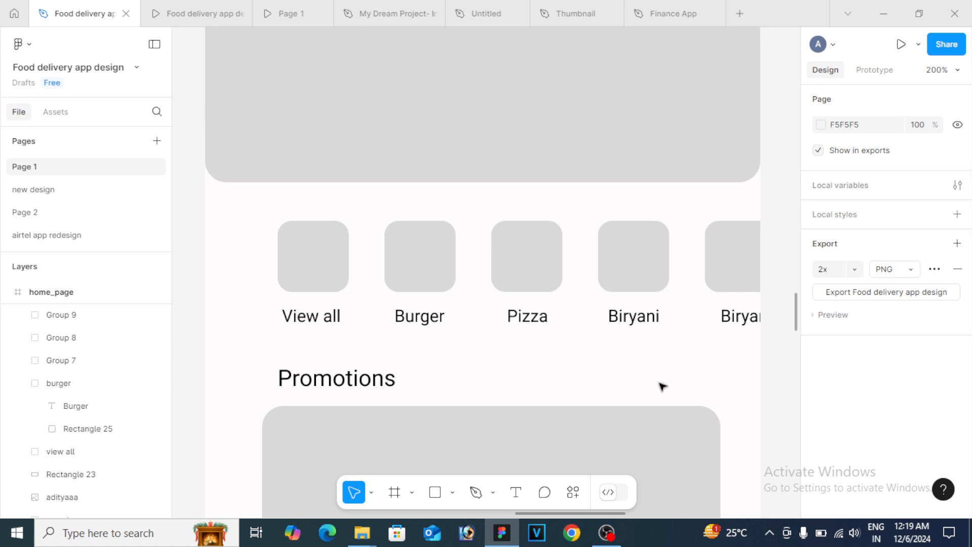
pyautogui.moveTo(798, 319); pyautogui.dragTo(791, 357)
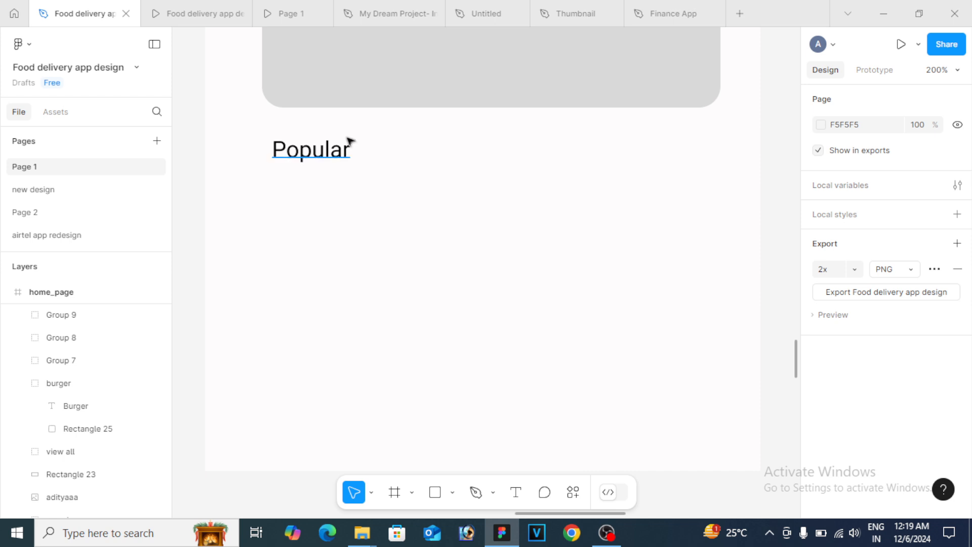
pyautogui.hotkey('ctrl', 'v')
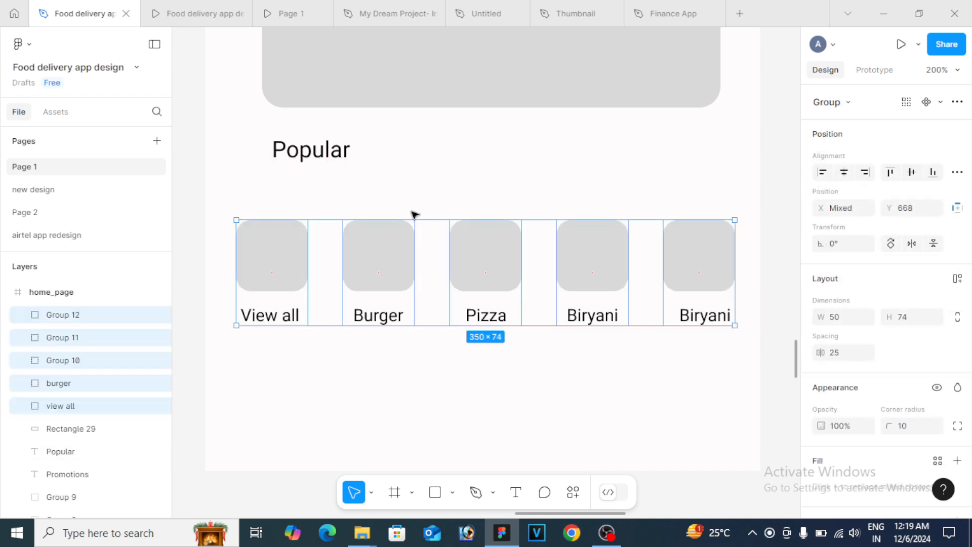
# Move the copied tiles up to Y 637 and across until they line up with the promotions rectangle's left edge
pyautogui.press('Up')
pyautogui.press('Up')
pyautogui.press('Up')
pyautogui.press('Up')
pyautogui.press('Up')
pyautogui.press('Up')
pyautogui.press('Up')
pyautogui.press('Up')
pyautogui.press('Up')
pyautogui.press('Up')
pyautogui.press('Up')
pyautogui.press('Up')
pyautogui.press('Up')
pyautogui.press('Up')
pyautogui.press('Up')
pyautogui.press('Up')
pyautogui.press('Up')
pyautogui.press('Up')
pyautogui.press('Up')
pyautogui.press('Up')
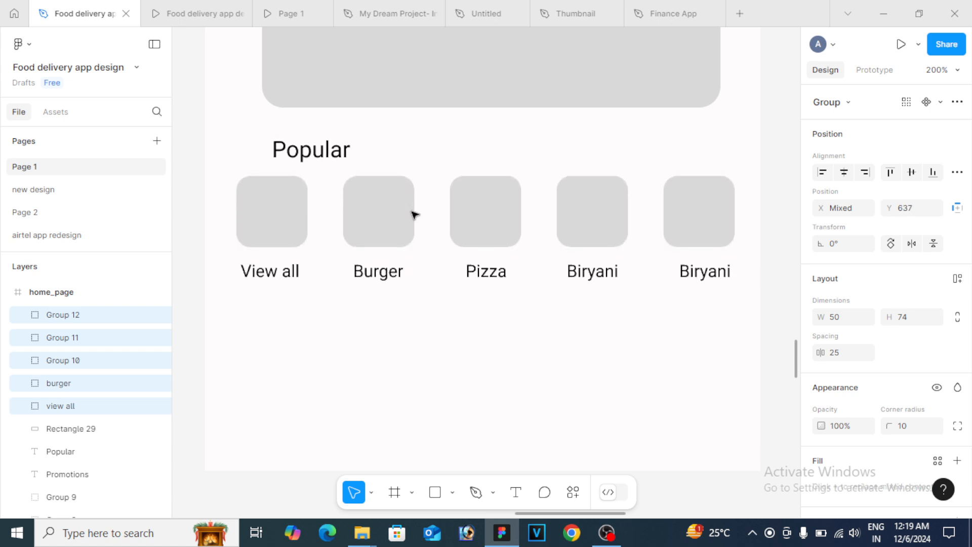
pyautogui.press('Right')
pyautogui.press('Right')
pyautogui.press('Right')
pyautogui.press('Right')
pyautogui.press('Right')
pyautogui.press('Right')
pyautogui.press('Right')
pyautogui.press('Right')
pyautogui.press('Right')
pyautogui.press('Right')
pyautogui.press('Right')
pyautogui.press('Right')
pyautogui.press('Right')
pyautogui.press('Right')
pyautogui.press('Right')
pyautogui.press('Right')
pyautogui.press('Right')
pyautogui.press('Right')
pyautogui.press('Right')
pyautogui.press('Right')
pyautogui.press('Right')
pyautogui.press('Right')
pyautogui.press('Right')
pyautogui.press('Left')
pyautogui.press('Left')
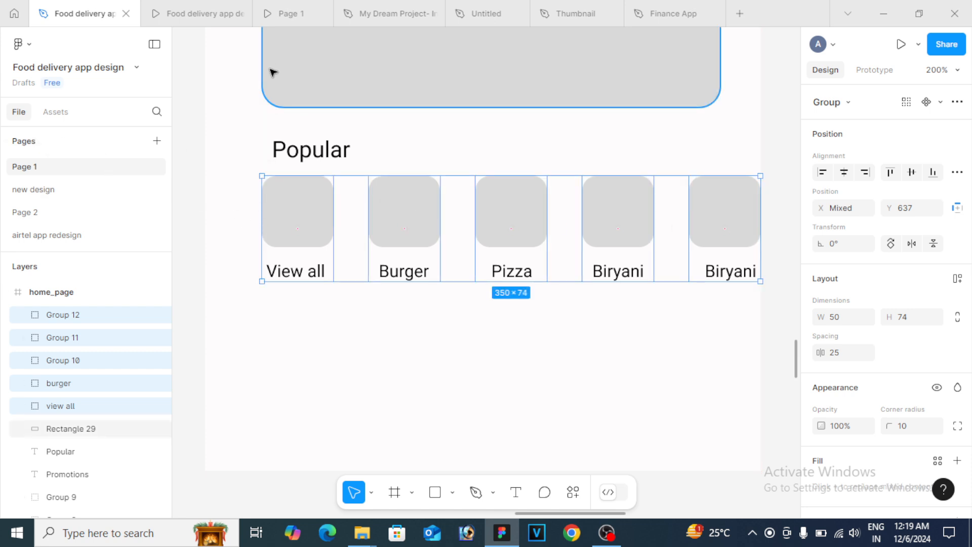
# Check the gap between the "Popular" heading and the copied tiles and nudge the tiles down by 1
pyautogui.press('alt')
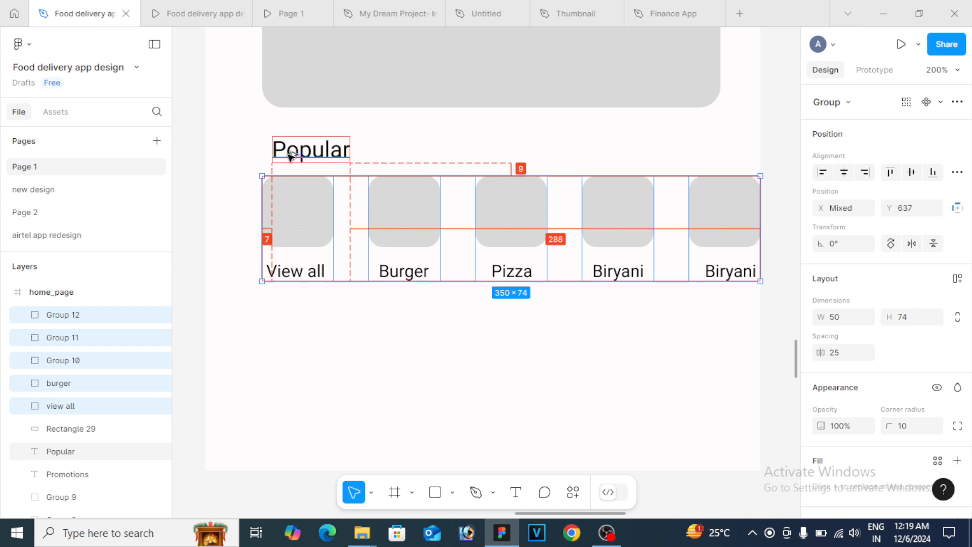
pyautogui.press('Down')
pyautogui.press('alt')
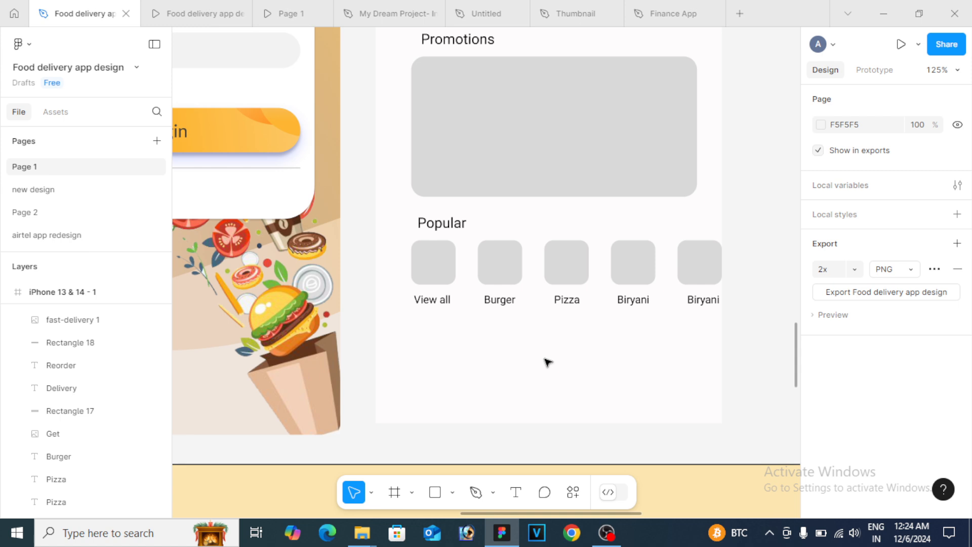
# Draw a rectangle below the Popular tiles and set its size to 390 by 65
pyautogui.click(435, 492)
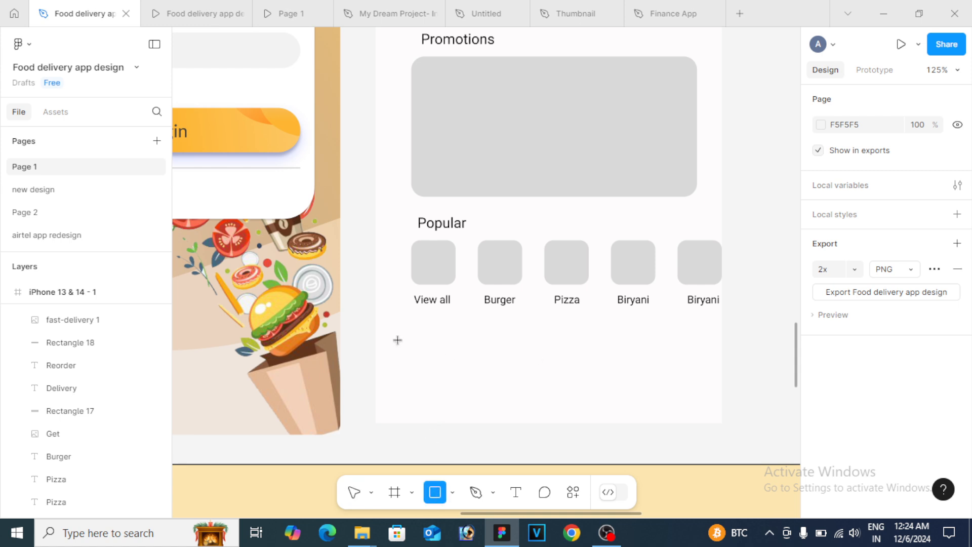
pyautogui.moveTo(385, 343); pyautogui.dragTo(545, 382)
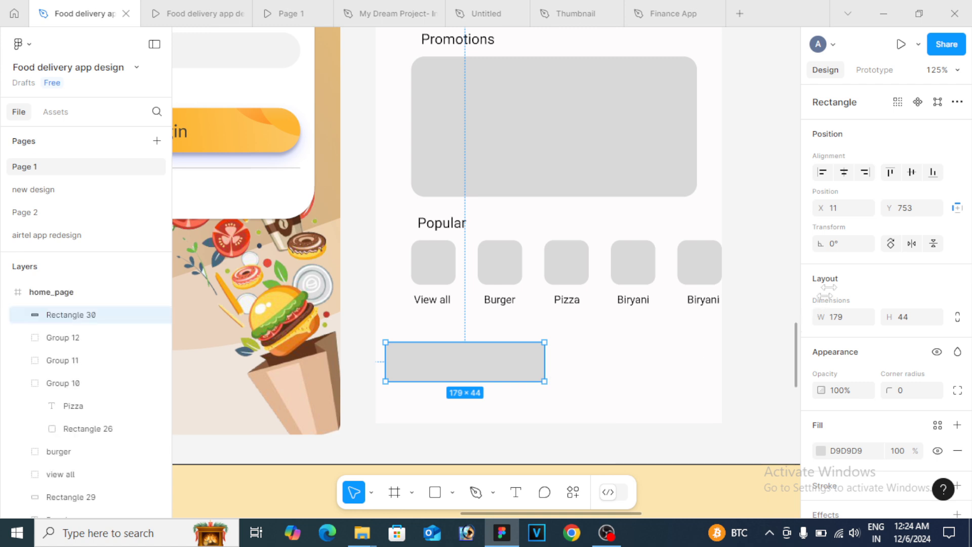
pyautogui.click(841, 317)
pyautogui.write('39')
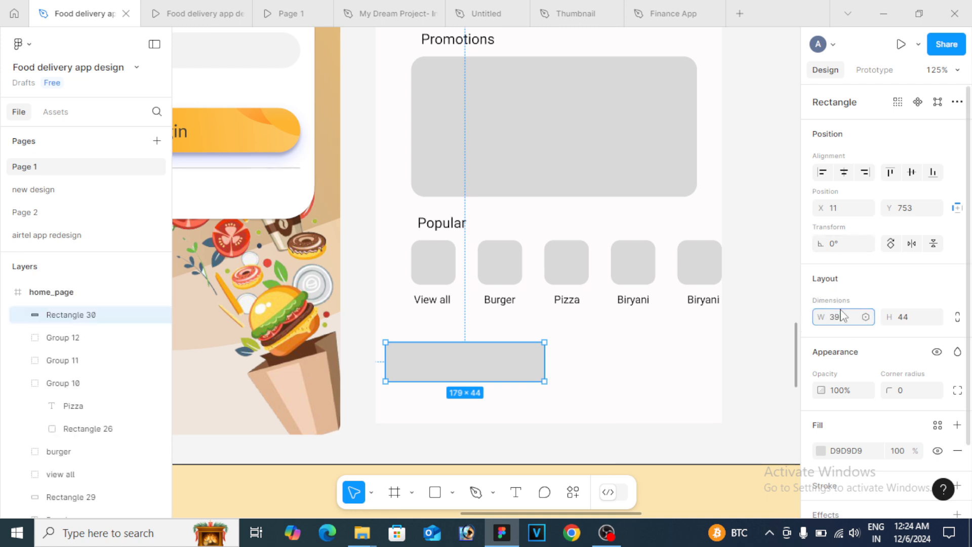
pyautogui.write('0')
pyautogui.click(902, 318)
pyautogui.write('65')
pyautogui.press('Return')
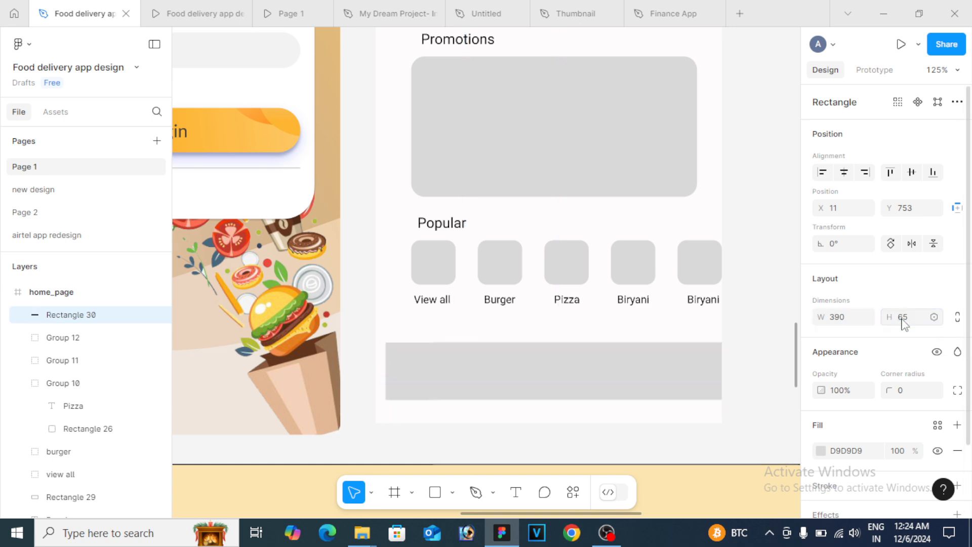
# Align the new bar with the bottom edge of the home page frame at X 0 and reduce its height to 55
pyautogui.moveTo(623, 382); pyautogui.dragTo(614, 406)
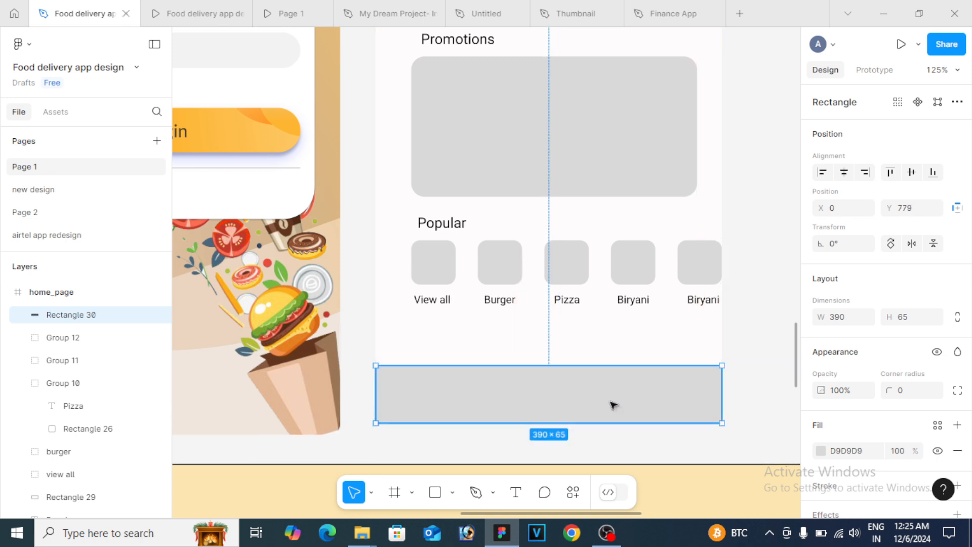
pyautogui.moveTo(551, 360); pyautogui.dragTo(552, 375)
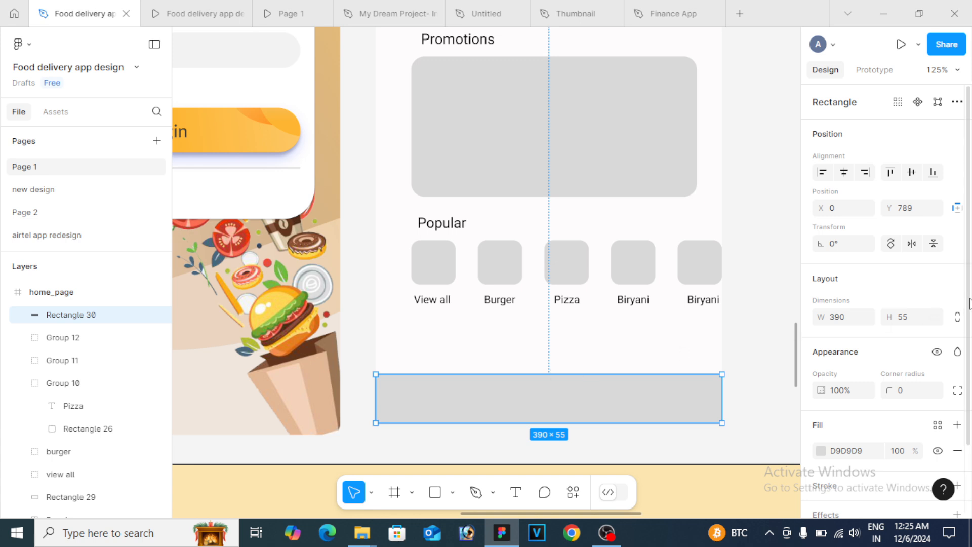
# Add a drop shadow to the bottom bar with X 0, Y 0, blur 1 and black at 100% opacity
pyautogui.scroll(-3, 962, 314)
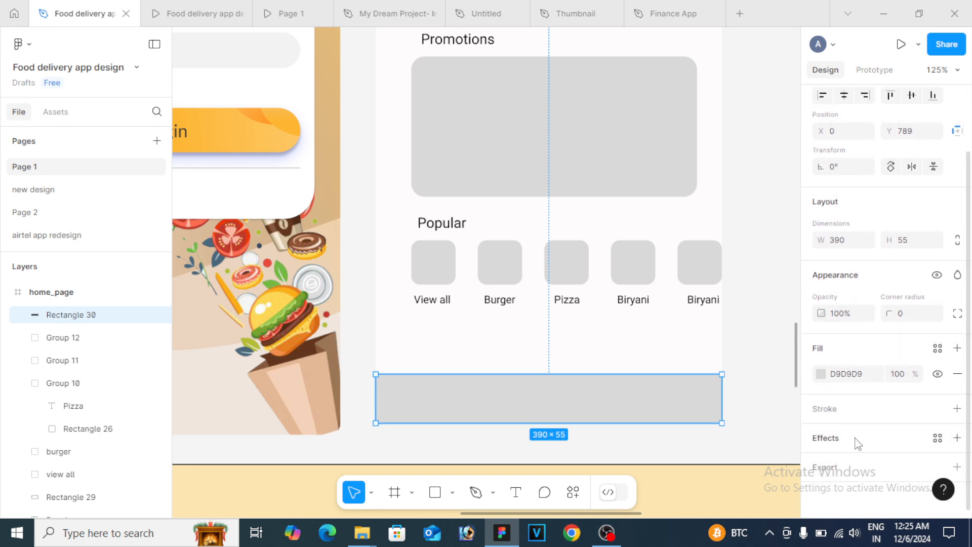
pyautogui.click(858, 444)
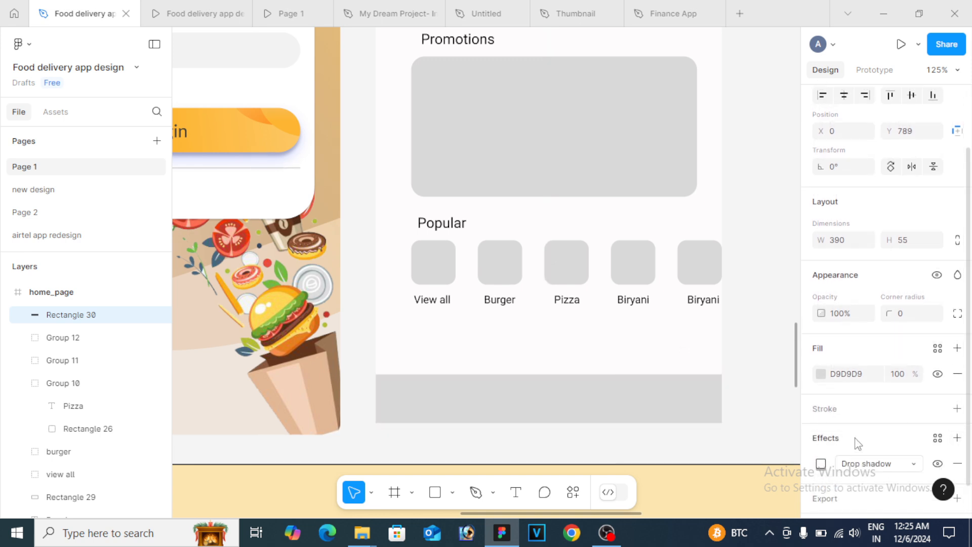
pyautogui.click(821, 464)
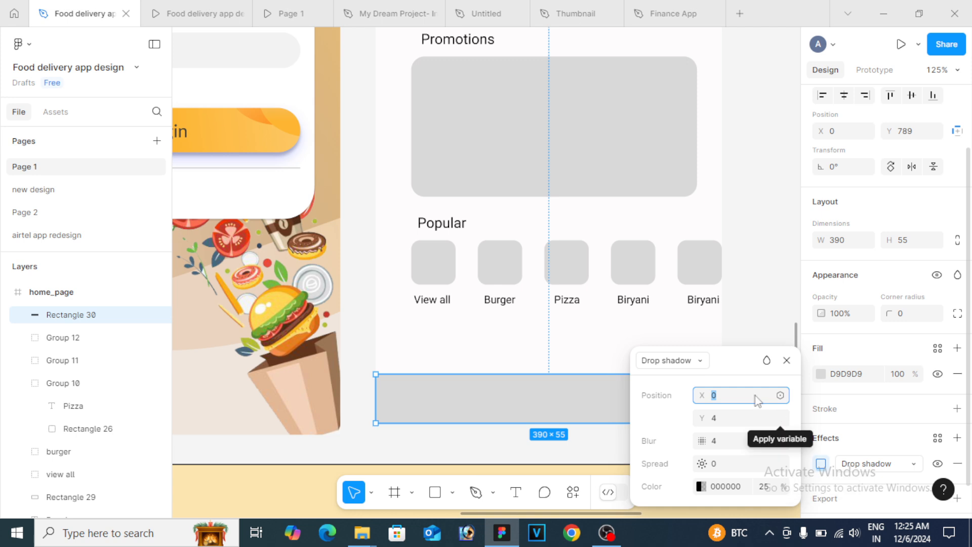
pyautogui.click(731, 418)
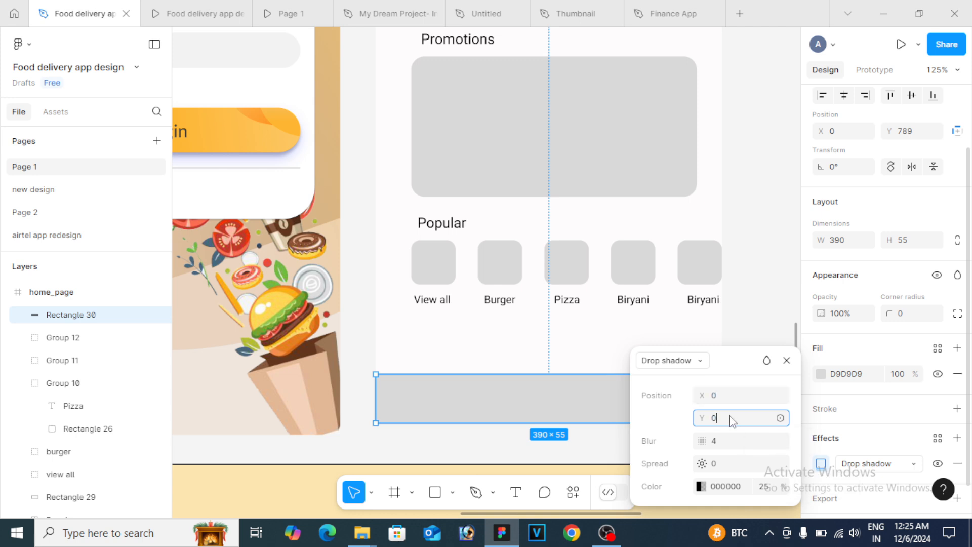
pyautogui.write('0')
pyautogui.click(727, 442)
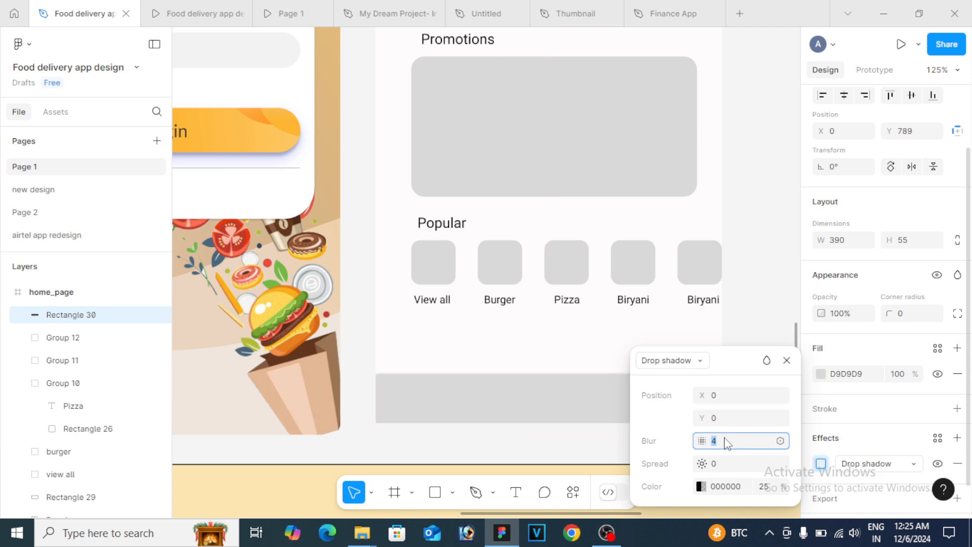
pyautogui.write('1')
pyautogui.click(767, 487)
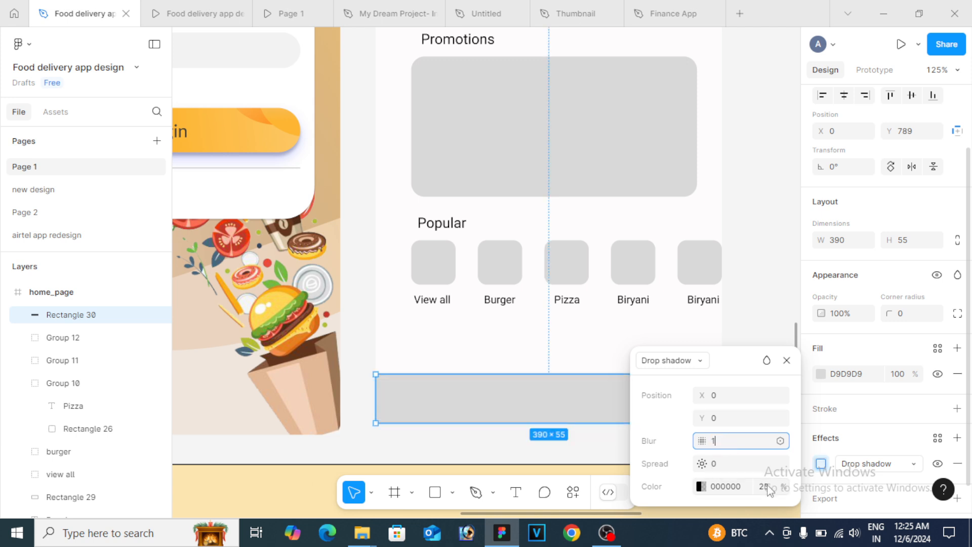
pyautogui.write('100')
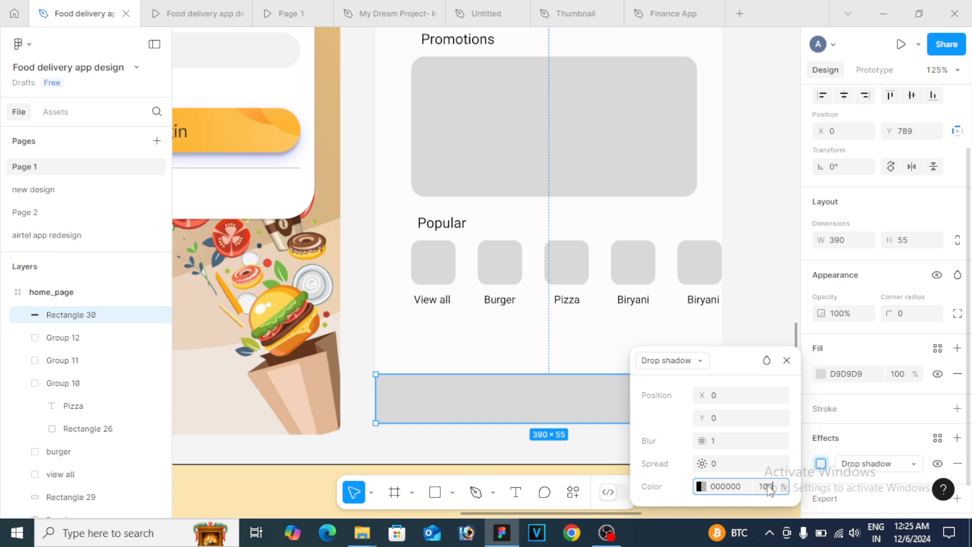
pyautogui.click(586, 365)
pyautogui.click(600, 388)
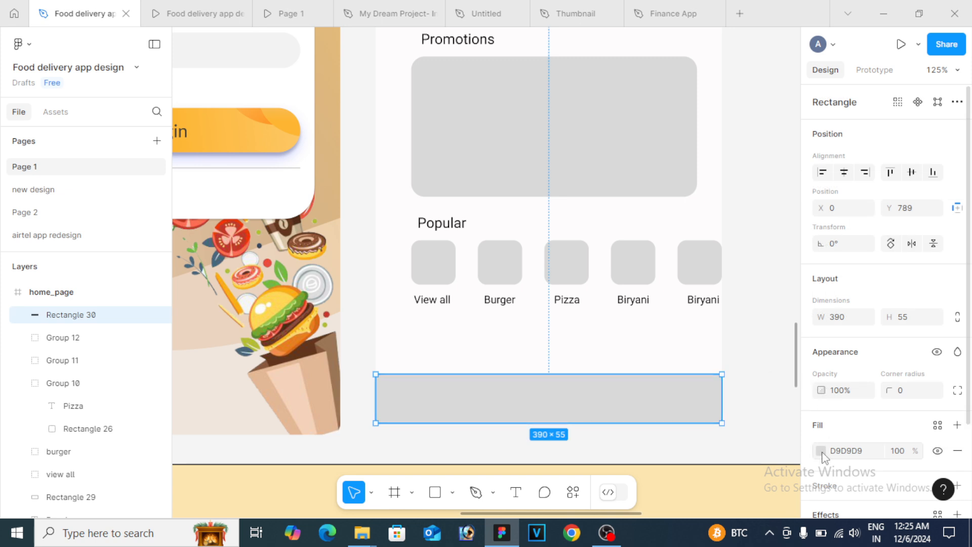
# Change the bottom bar's fill colour to FAFAFA
pyautogui.click(821, 450)
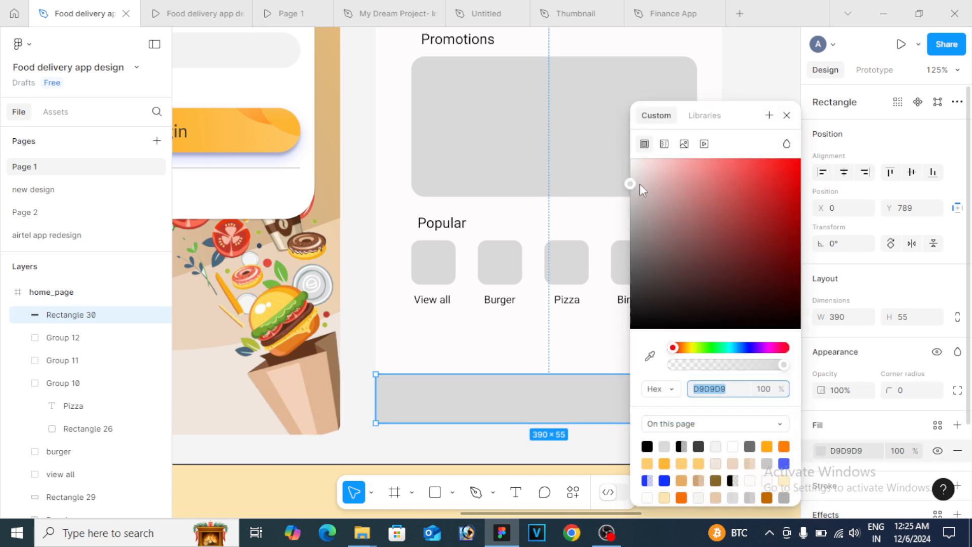
pyautogui.moveTo(631, 184); pyautogui.dragTo(622, 168)
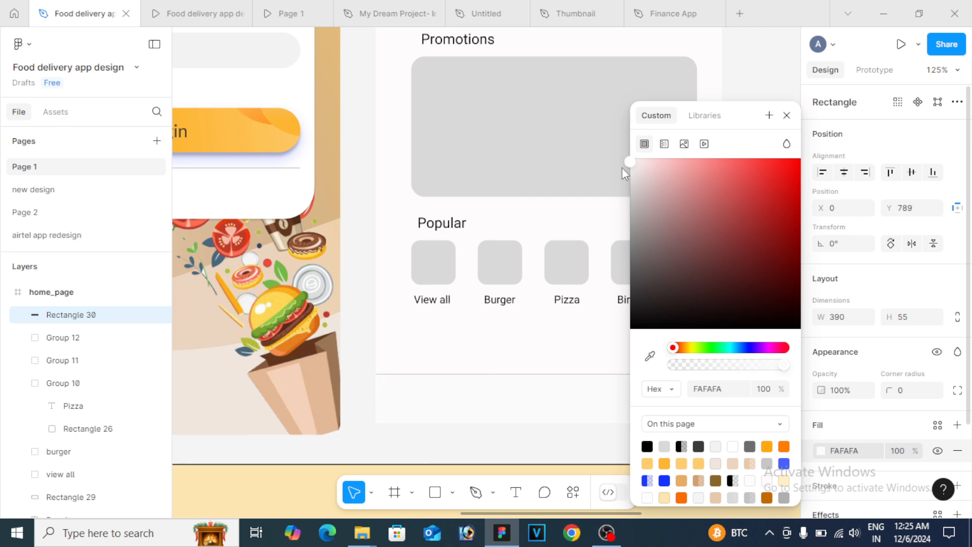
pyautogui.click(534, 357)
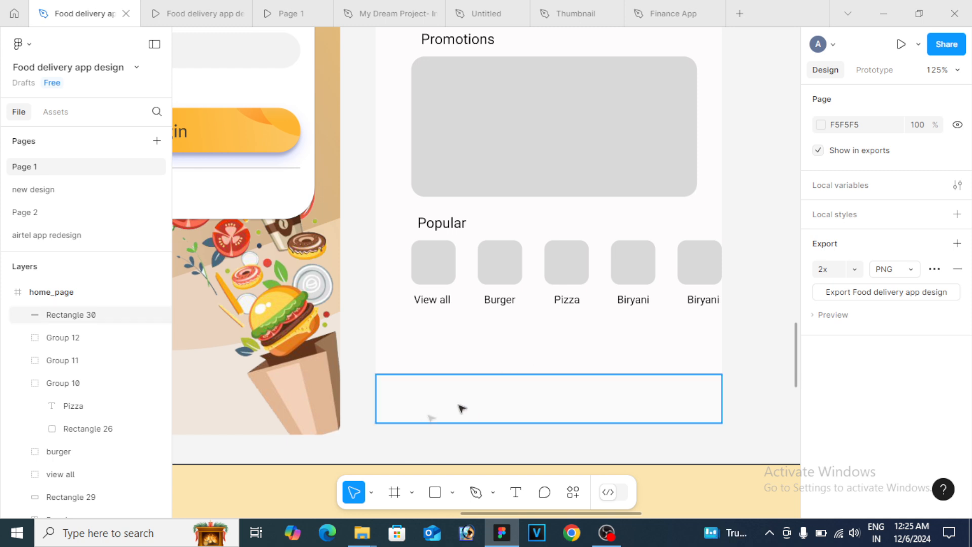
# Bring the fast-delivery image from the homepage folder into the bottom bar and shrink it to about 29 by 29 at the bar's left end
pyautogui.moveTo(357, 535)
pyautogui.click(304, 478)
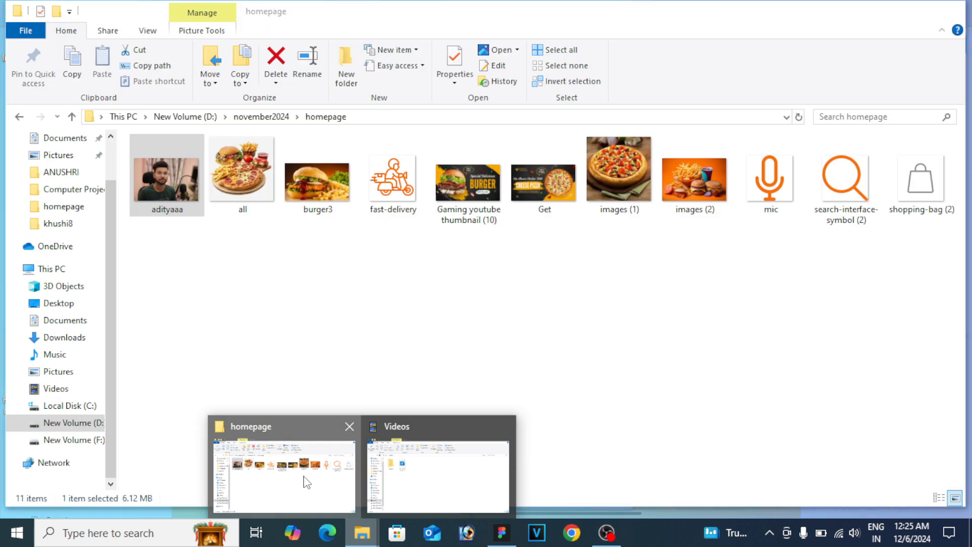
pyautogui.moveTo(396, 182); pyautogui.dragTo(400, 373)
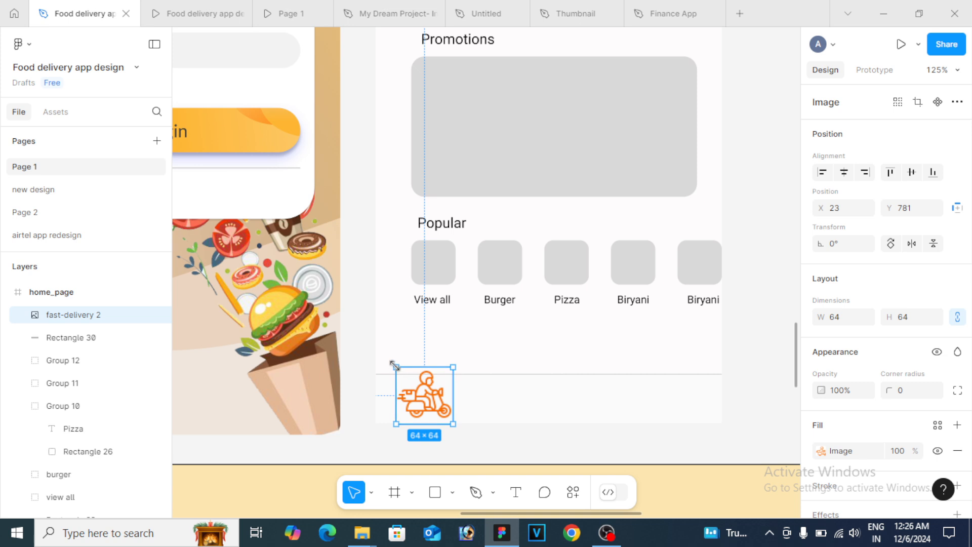
pyautogui.moveTo(395, 365); pyautogui.dragTo(416, 399)
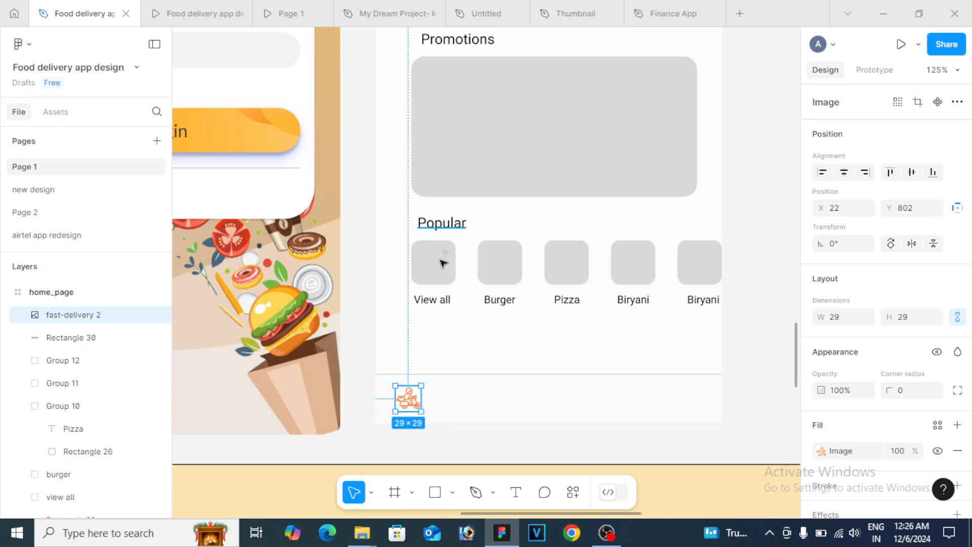
# Duplicate the "Popular" heading, place the copy beside the scooter icon in the bottom bar and change its text to "Delivery"
pyautogui.click(449, 226)
pyautogui.hotkey('ctrl', 'd')
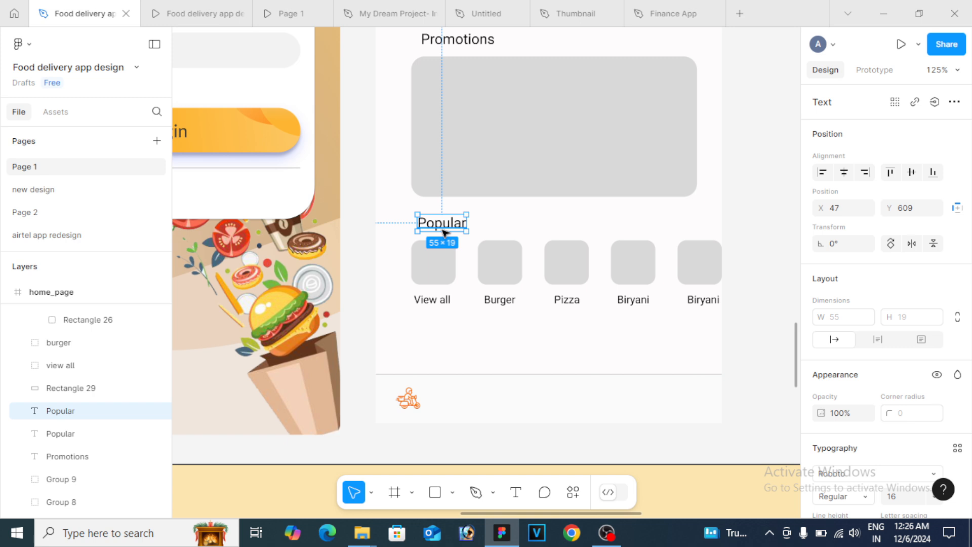
pyautogui.moveTo(444, 233); pyautogui.dragTo(456, 379)
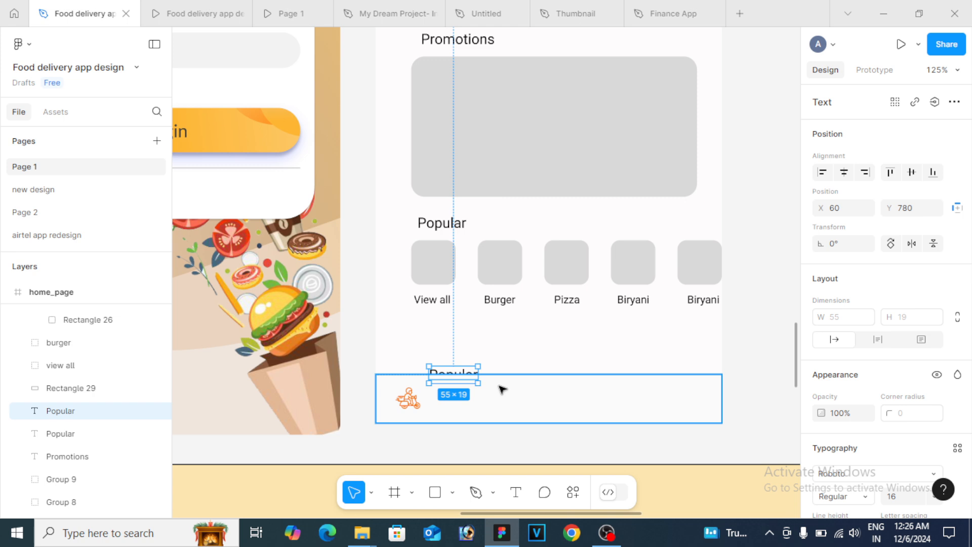
pyautogui.press('Delete')
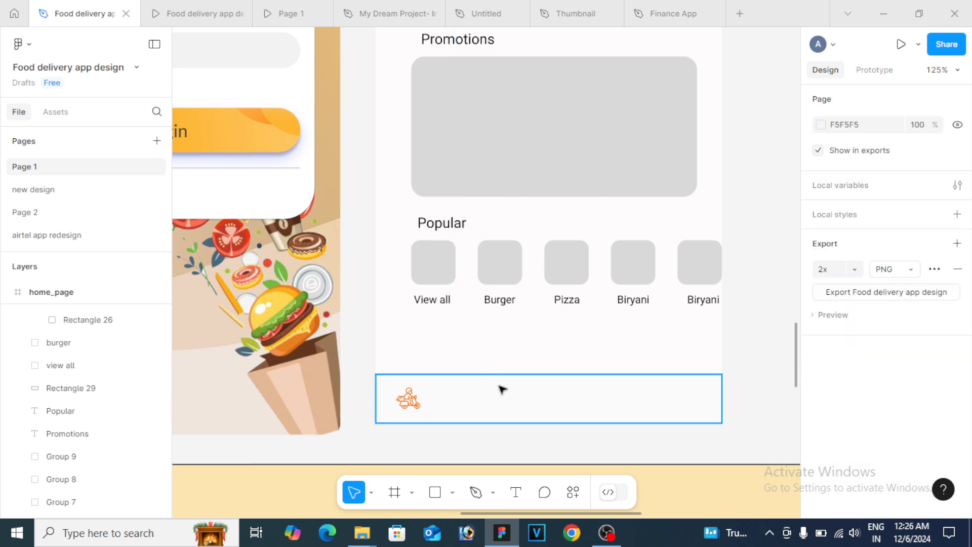
pyautogui.hotkey('ctrl', 'z')
pyautogui.moveTo(457, 380); pyautogui.dragTo(453, 401)
pyautogui.doubleClick(453, 400)
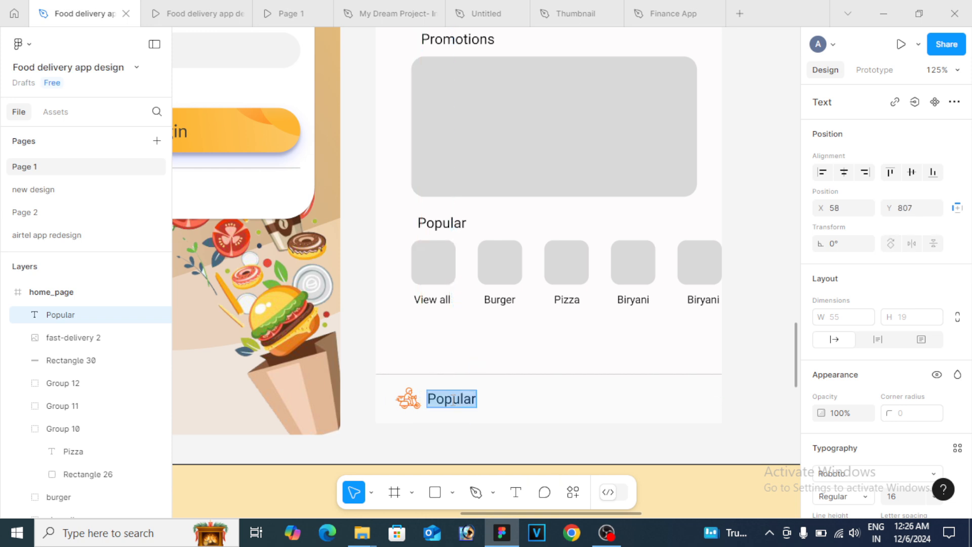
pyautogui.write('De')
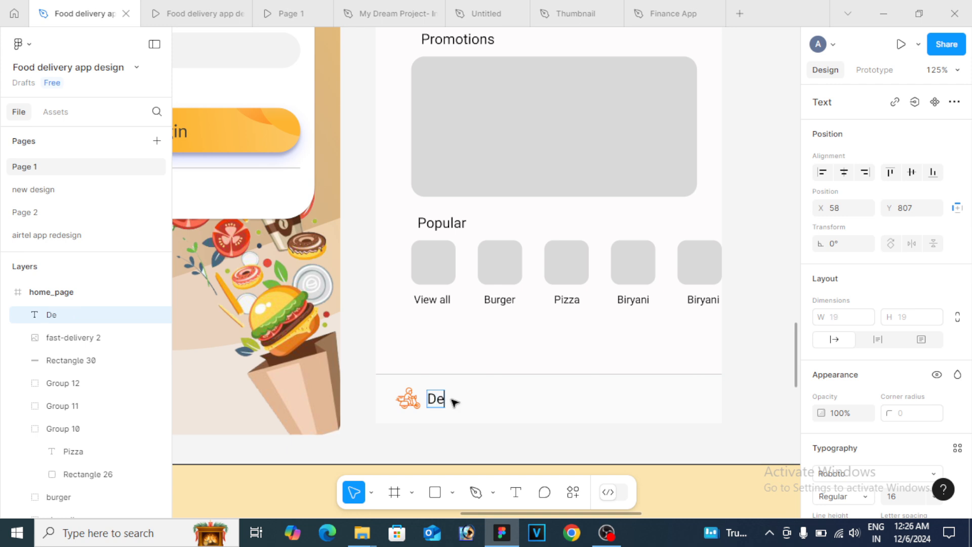
pyautogui.write('livery')
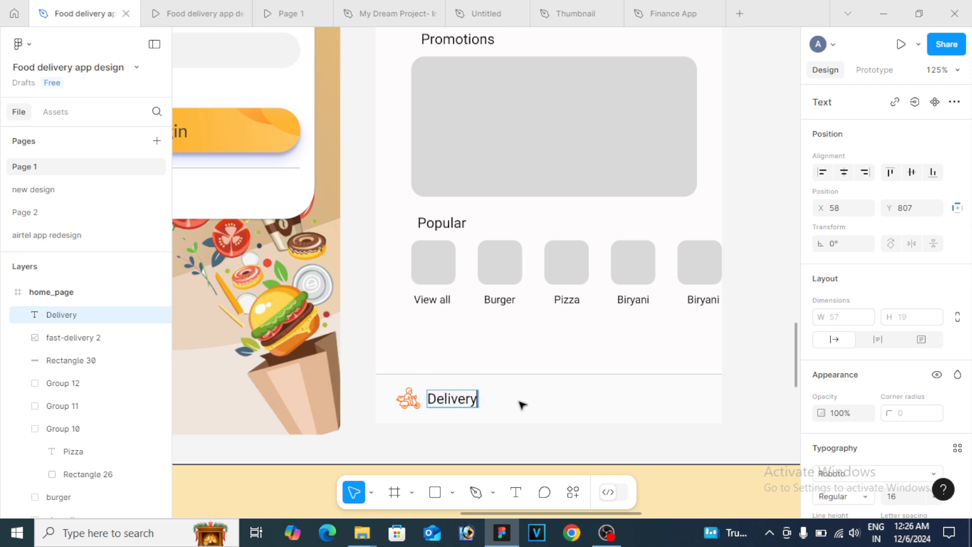
pyautogui.press('Escape')
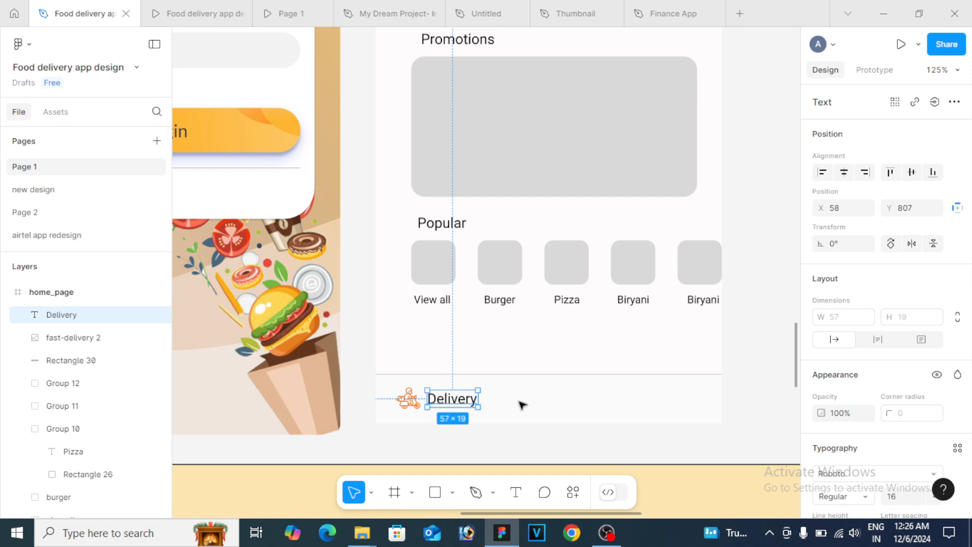
pyautogui.click(521, 404)
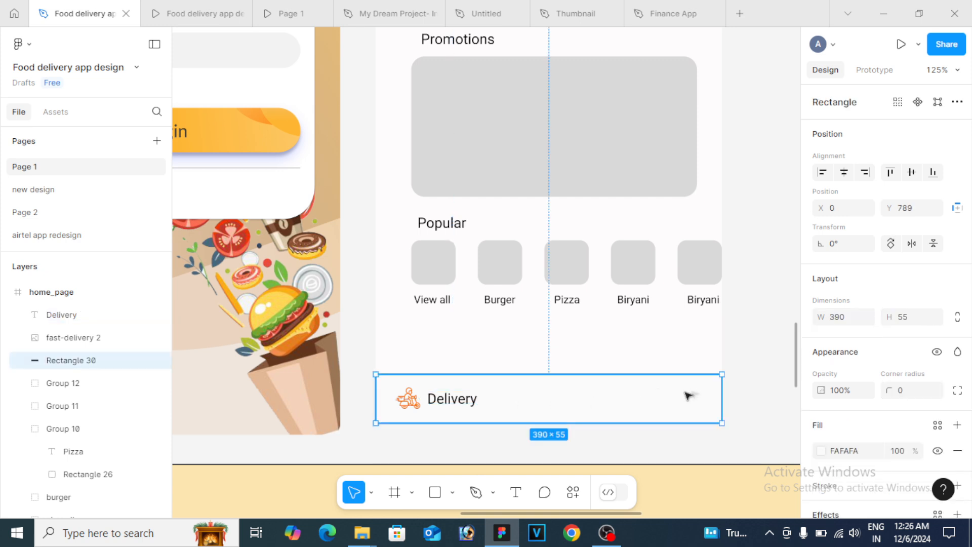
# Set the "Delivery" label's font size to 20 and shift it to X 57, Y 805 beside the scooter icon
pyautogui.click(465, 401)
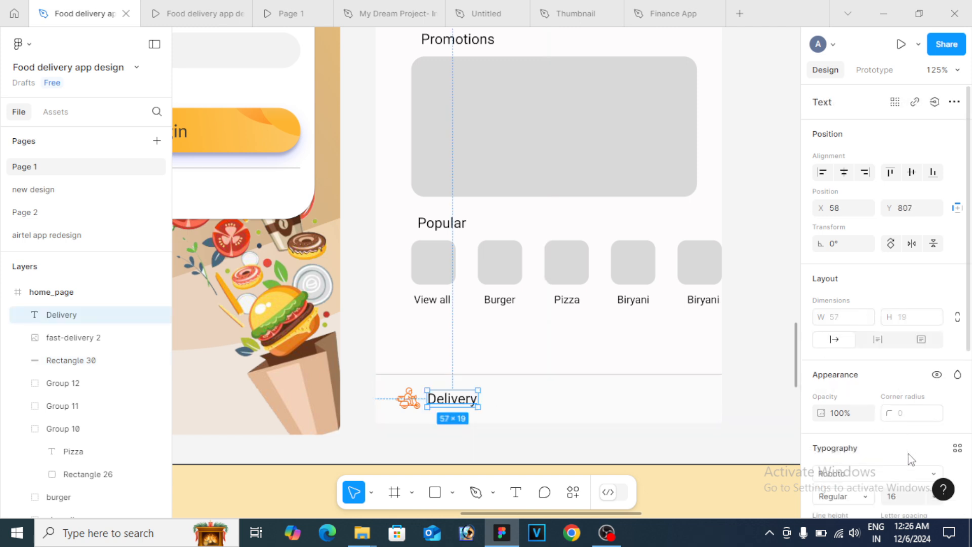
pyautogui.click(897, 499)
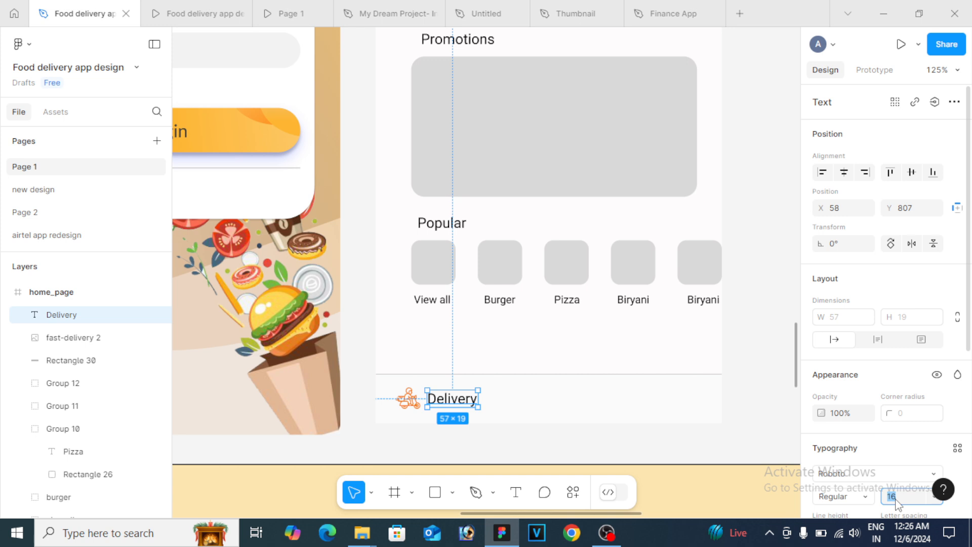
pyautogui.write('18')
pyautogui.press('Return')
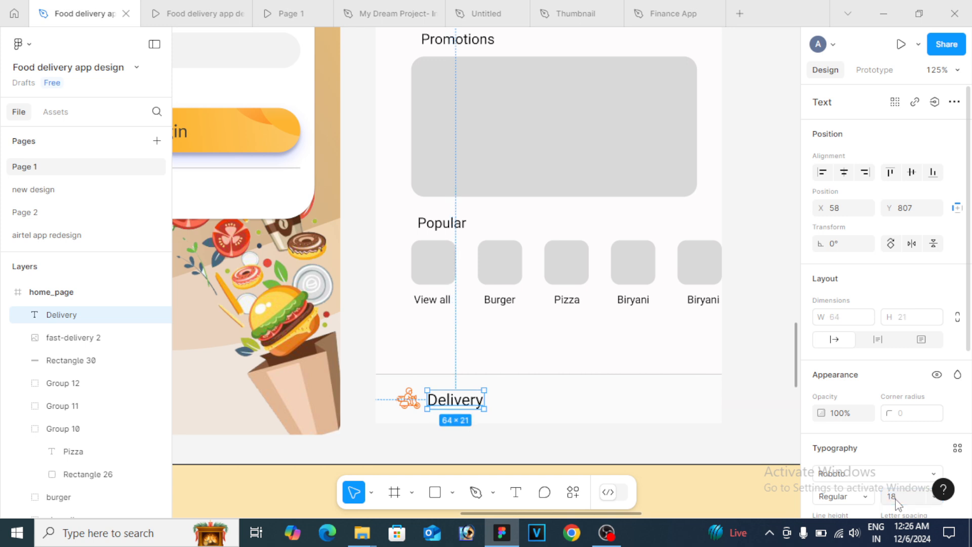
pyautogui.click(902, 504)
pyautogui.write('20')
pyautogui.press('Return')
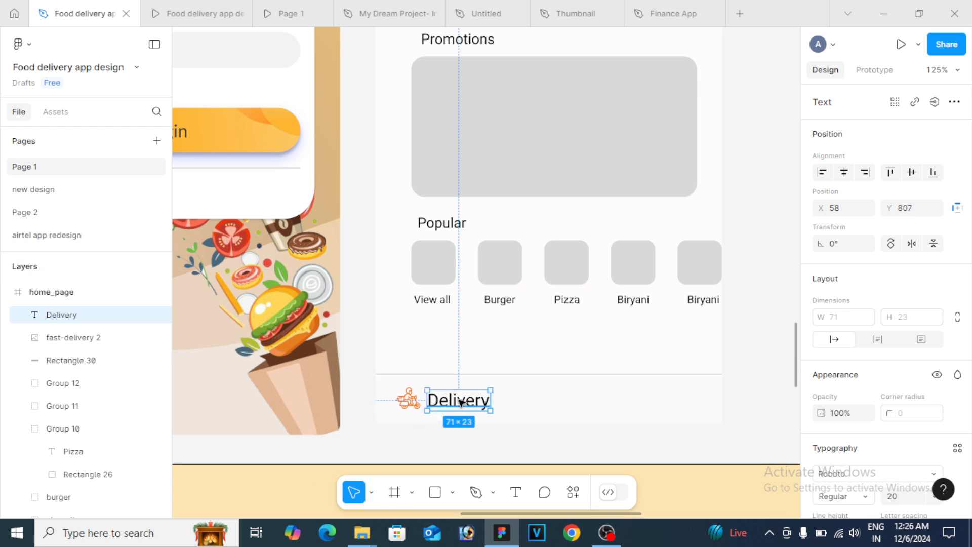
pyautogui.moveTo(459, 400); pyautogui.dragTo(459, 396)
# Group the scooter icon with the "Delivery" label and move the group to X 12, Y 802 in the bottom bar
pyautogui.click(407, 399)
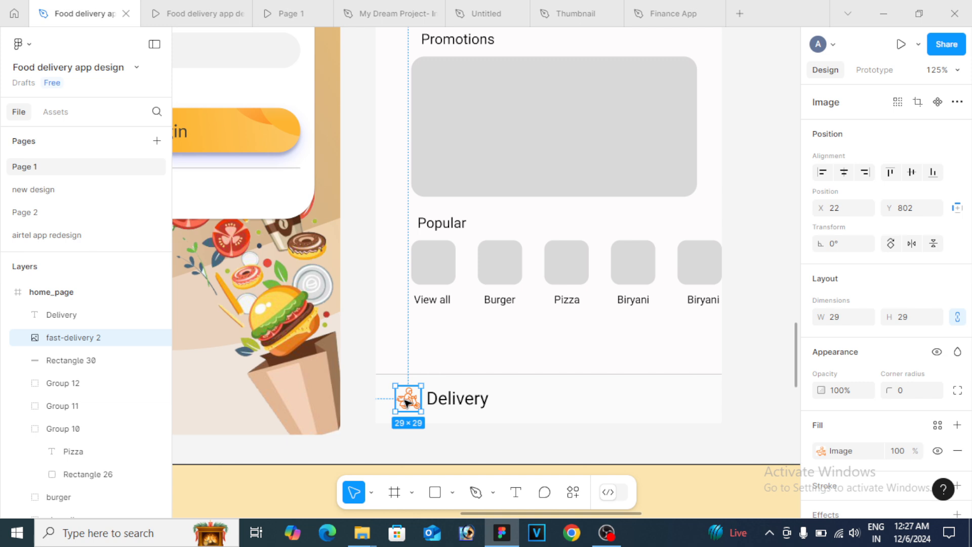
pyautogui.click(432, 403)
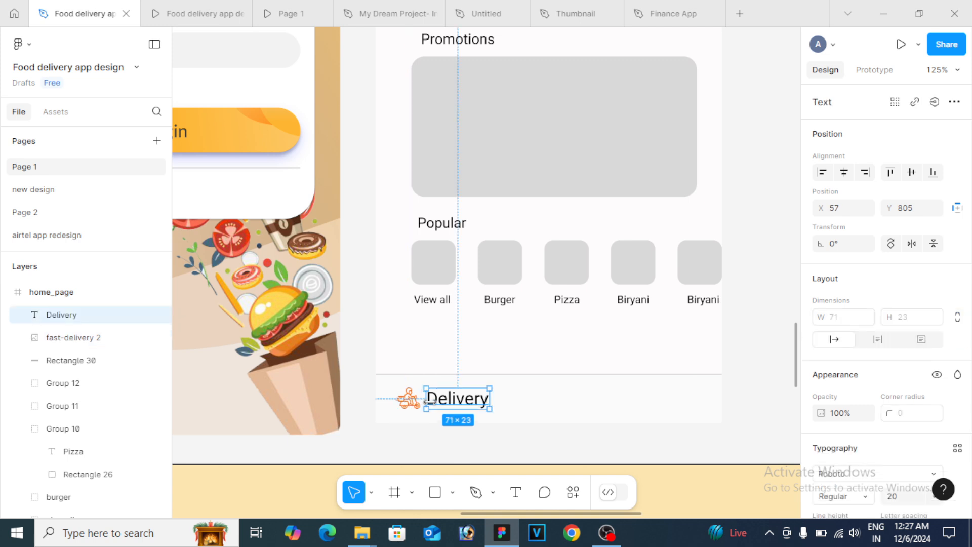
pyautogui.click(408, 400)
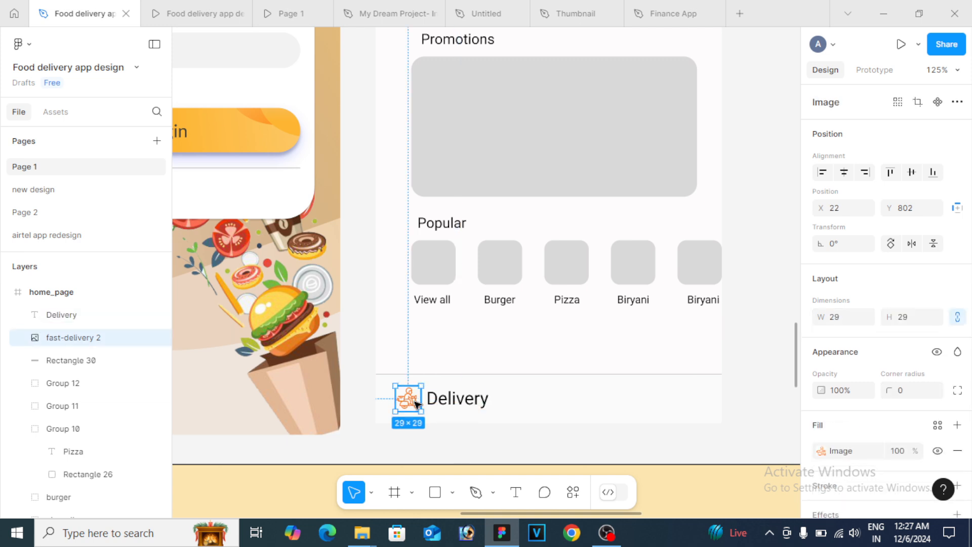
pyautogui.keyDown('shift'); pyautogui.click(451, 405); pyautogui.keyUp('shift')
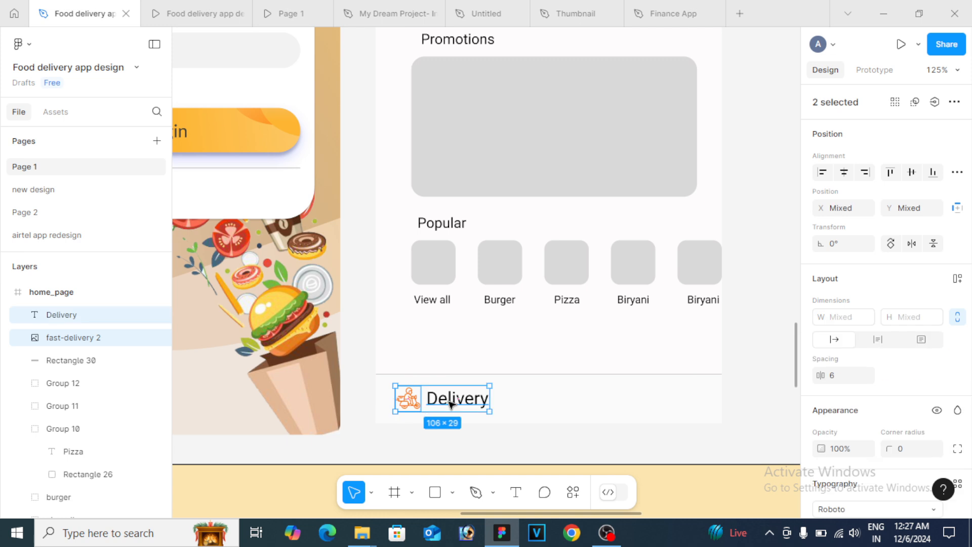
pyautogui.hotkey('ctrl', 'g')
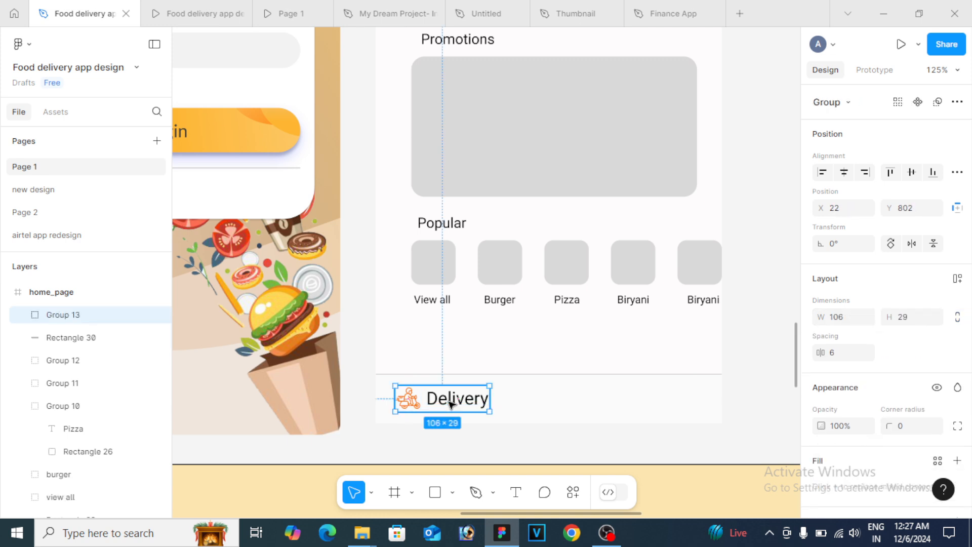
pyautogui.moveTo(451, 403); pyautogui.dragTo(439, 404)
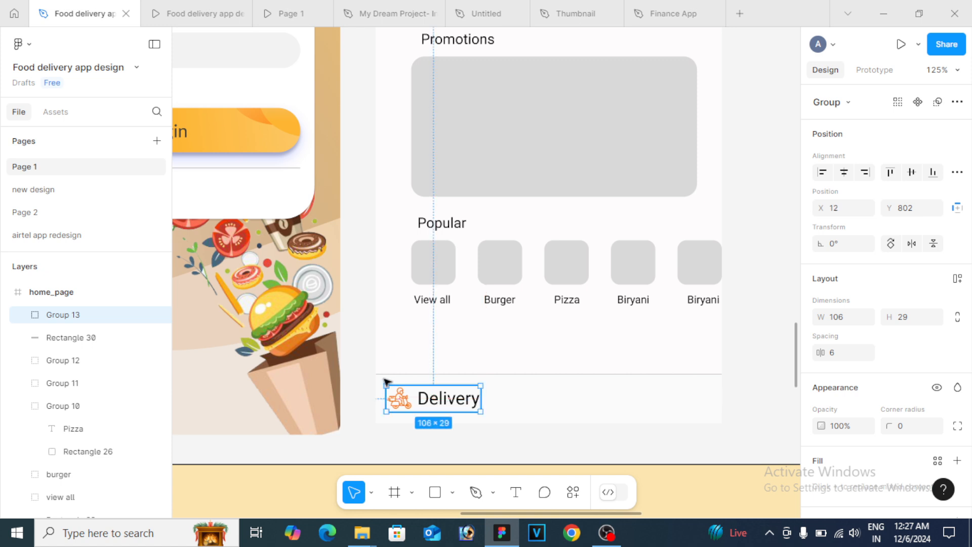
pyautogui.press('alt')
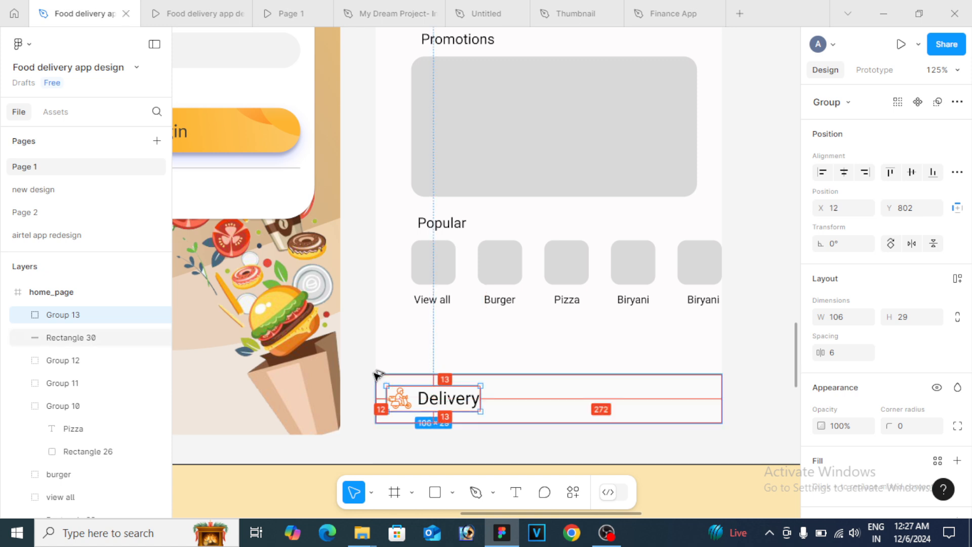
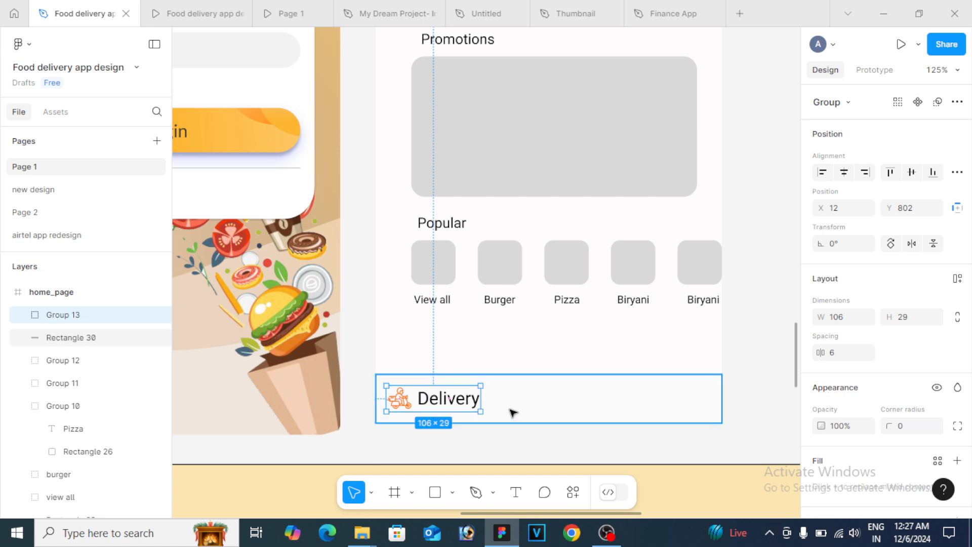
# Duplicate the Delivery group, place the copy at X 262, Y 799 in the bottom bar and change its label to "Reorder"
pyautogui.hotkey('ctrl', 'd')
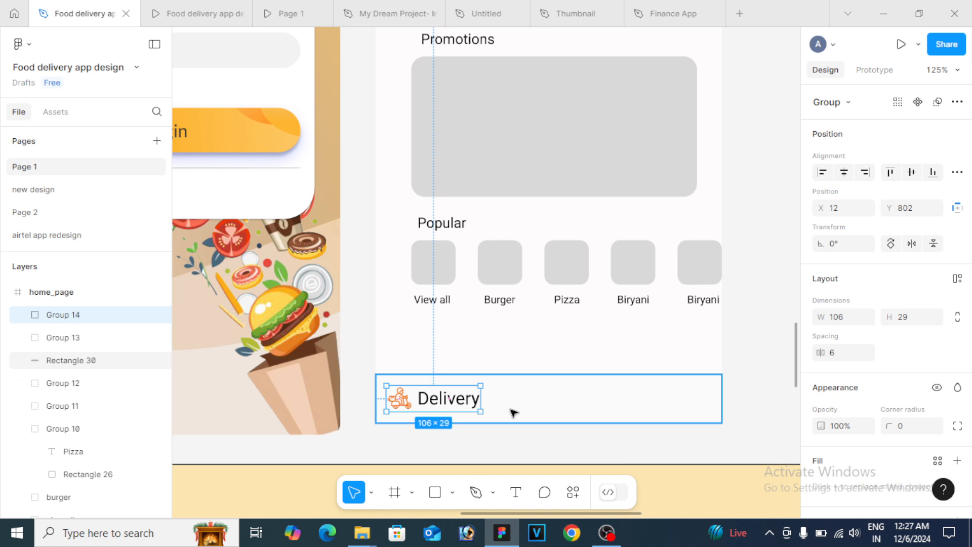
pyautogui.moveTo(428, 401); pyautogui.dragTo(649, 400)
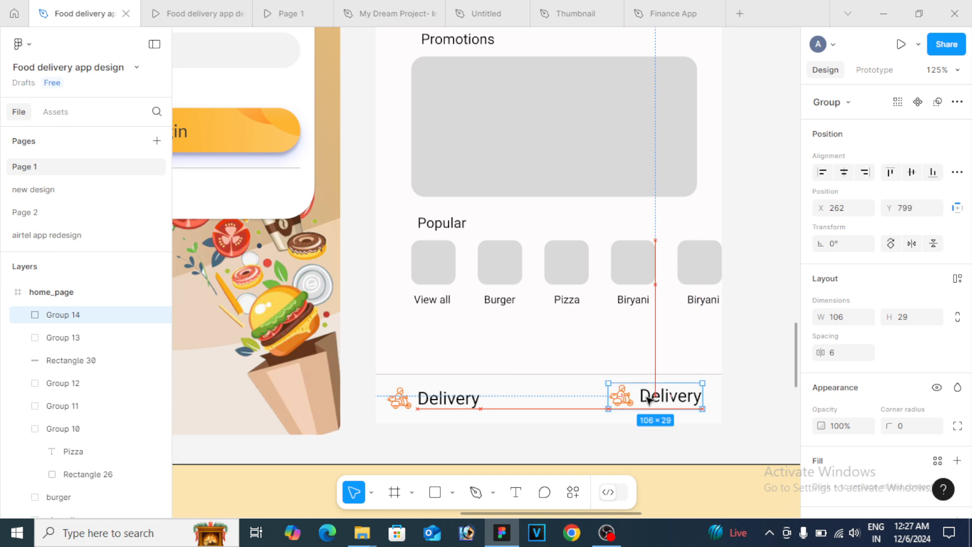
pyautogui.doubleClick(657, 400)
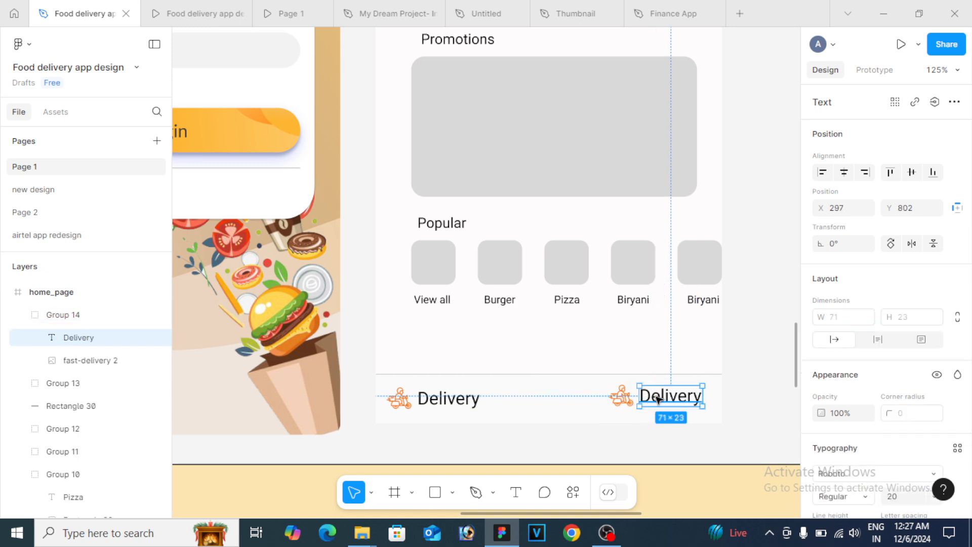
pyautogui.doubleClick(657, 398)
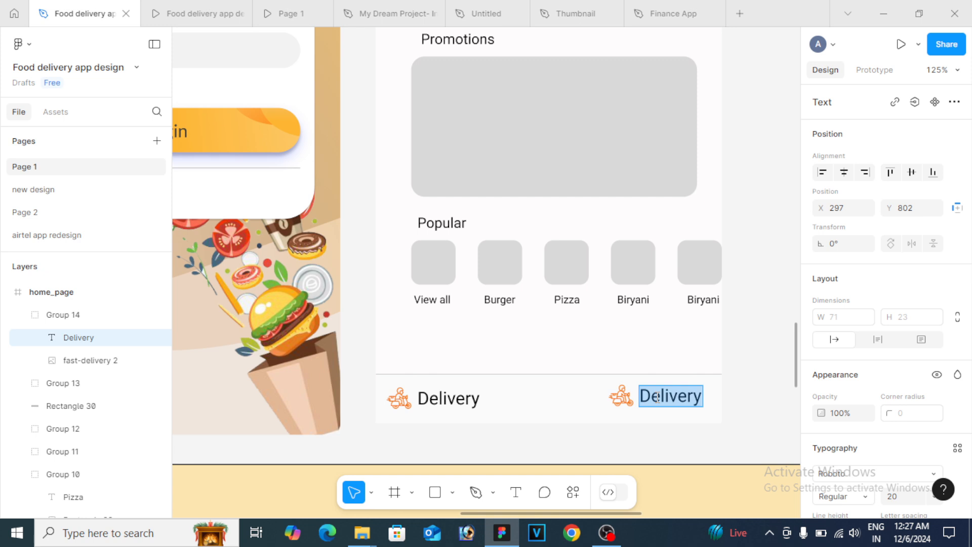
pyautogui.write('Reorder')
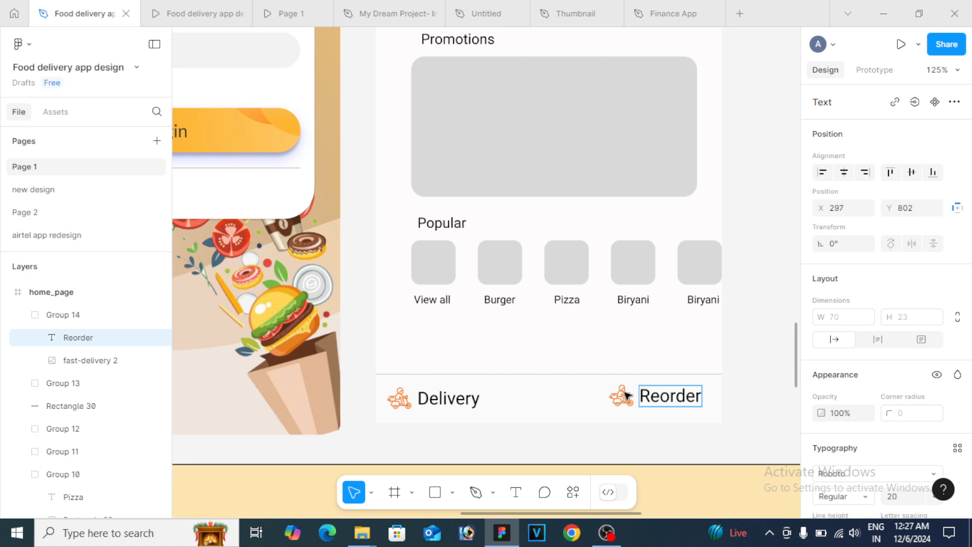
pyautogui.press('Escape')
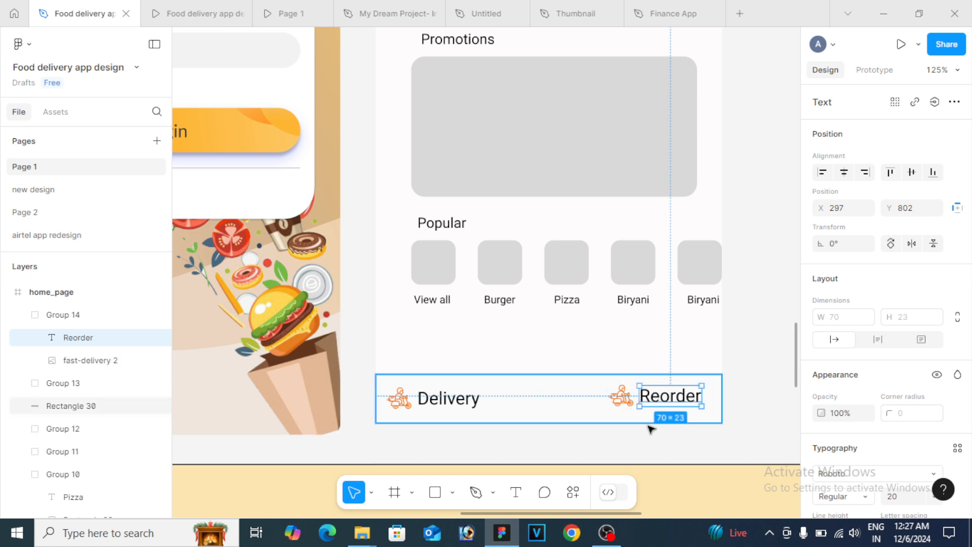
# Ungroup the Reorder item in the bottom bar and delete its scooter icon
pyautogui.click(629, 398)
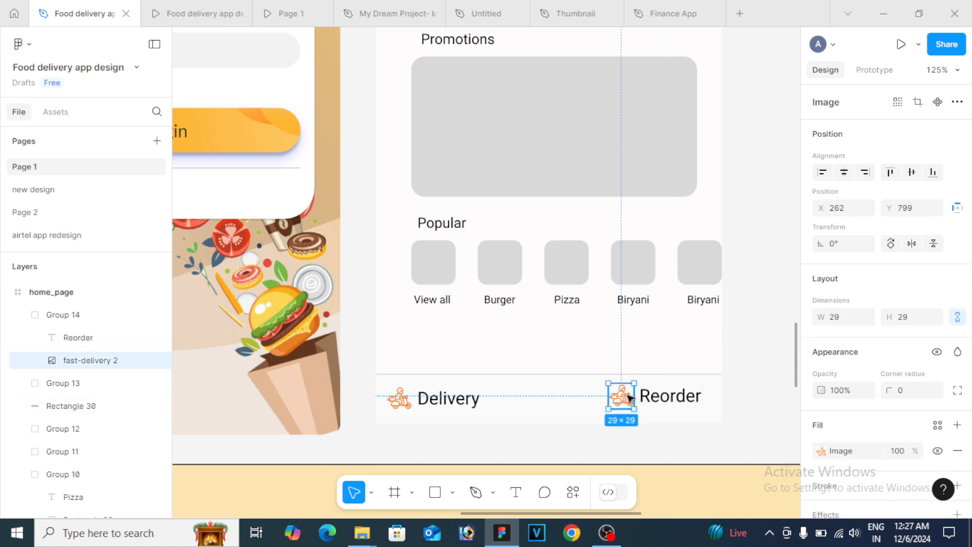
pyautogui.keyDown('shift'); pyautogui.click(665, 398); pyautogui.keyUp('shift')
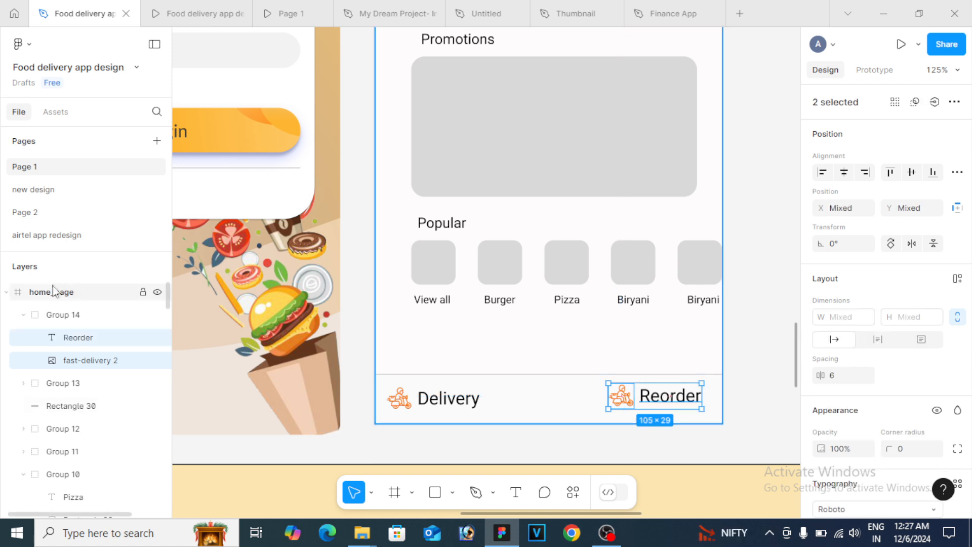
pyautogui.click(81, 316)
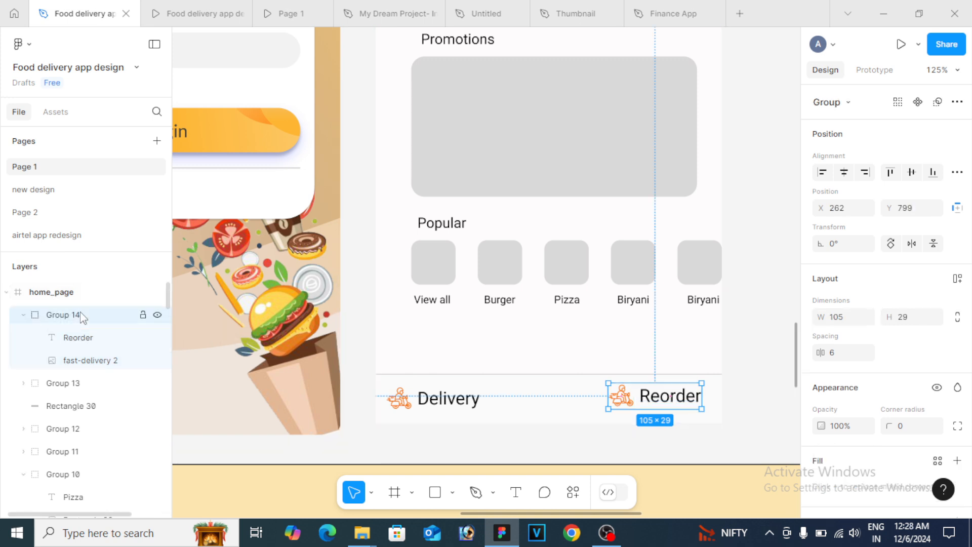
pyautogui.rightClick(82, 317)
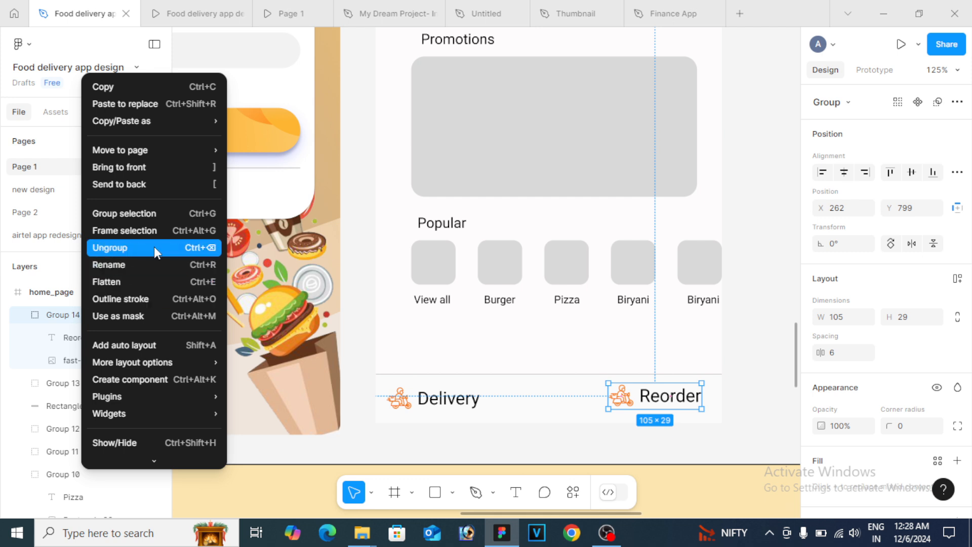
pyautogui.click(202, 248)
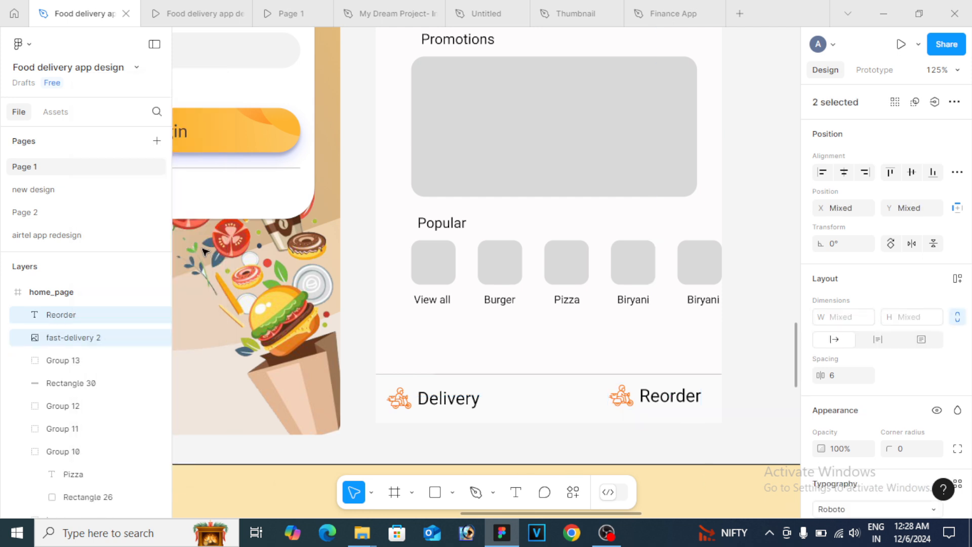
pyautogui.click(626, 394)
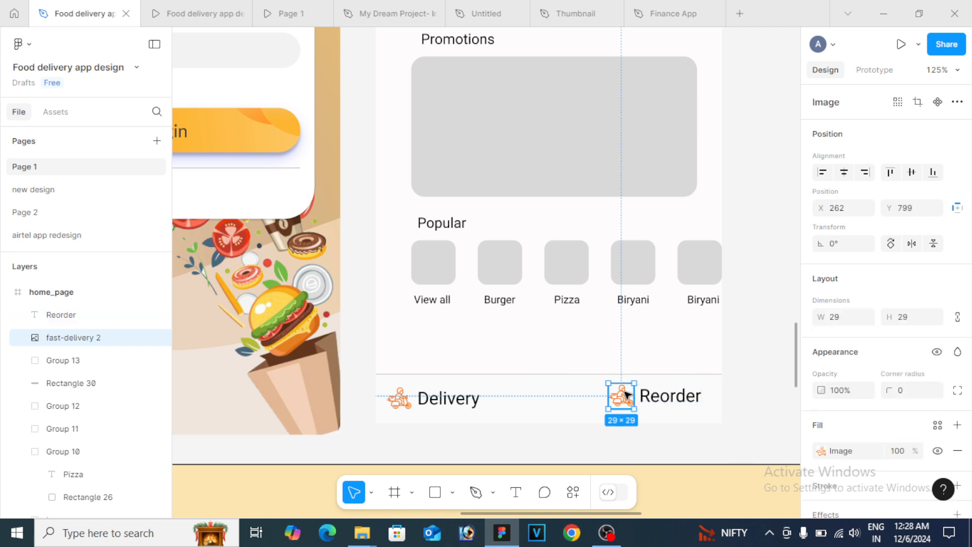
pyautogui.press('Delete')
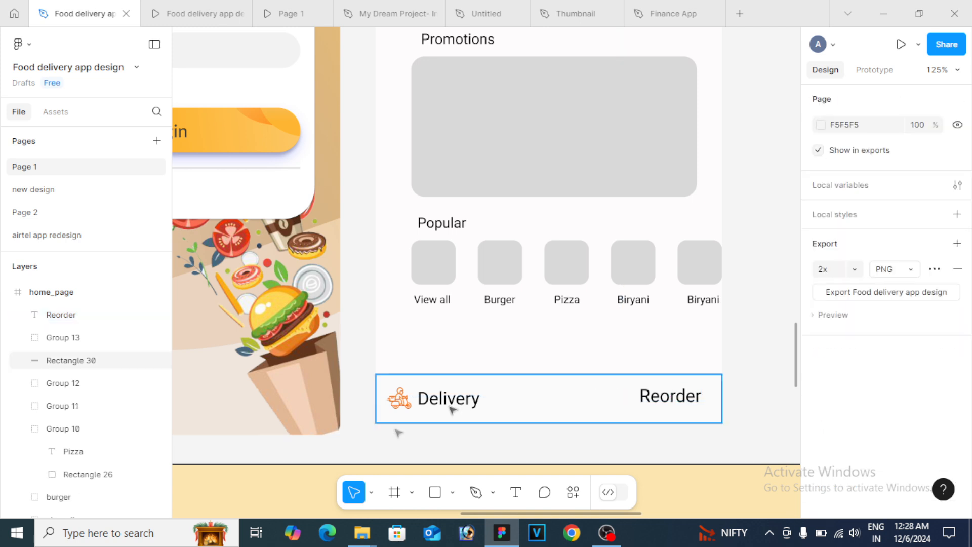
# Bring the "shopping-bag (2)" image from the homepage folder into the bottom bar beside "Reorder", about 32 × 32 at X 265, Y 797
pyautogui.moveTo(363, 537)
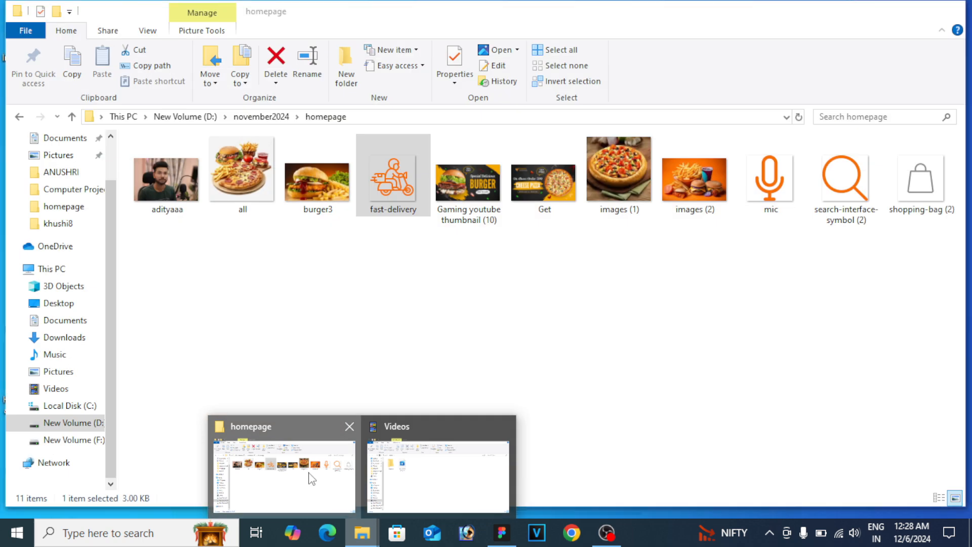
pyautogui.click(311, 476)
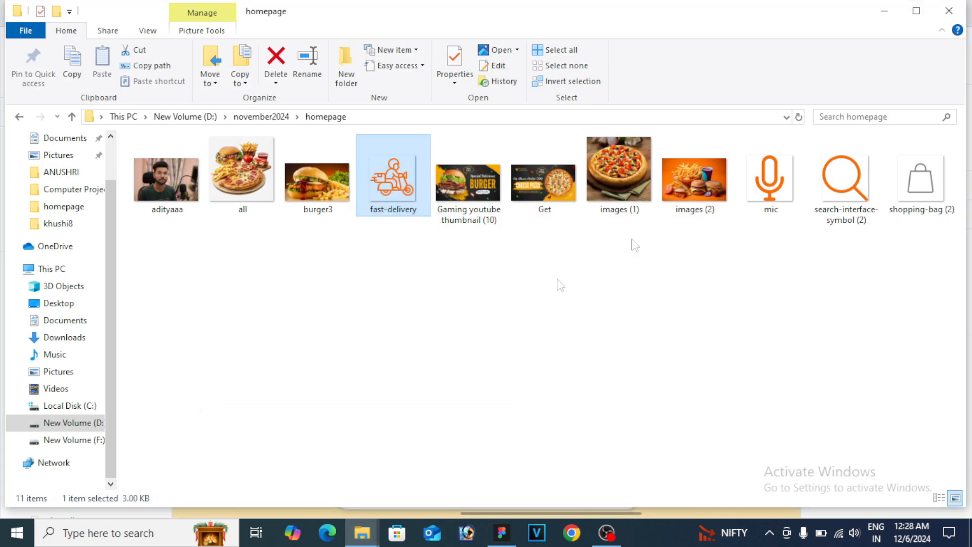
pyautogui.click(929, 187)
pyautogui.moveTo(907, 225); pyautogui.dragTo(624, 399)
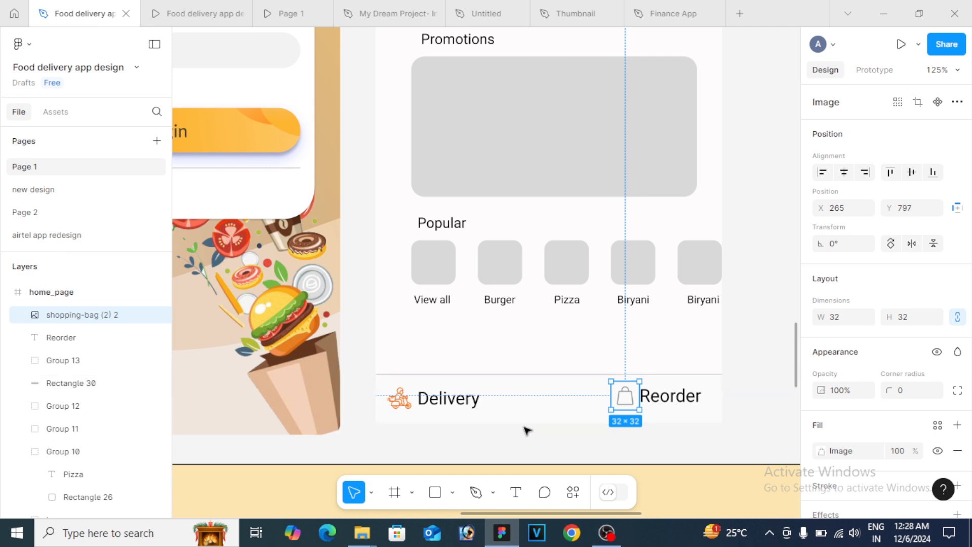
# Draw a thin rectangle about 116 wide below the Popular tiles and set its height to 2
pyautogui.click(436, 492)
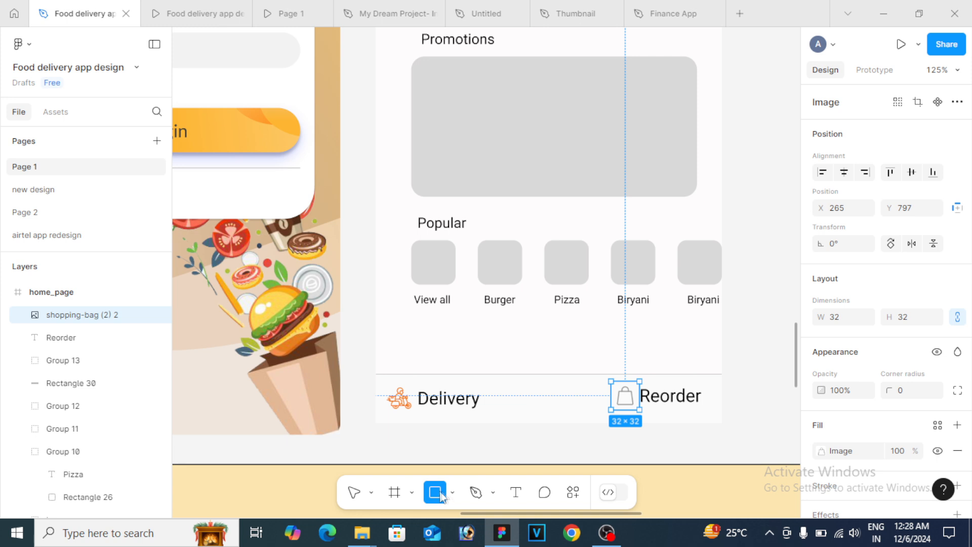
pyautogui.click(452, 492)
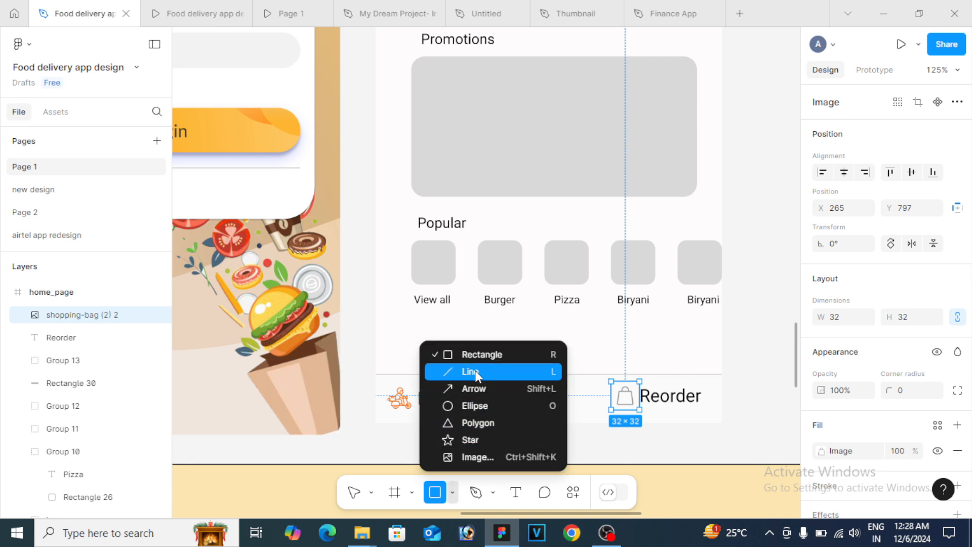
pyautogui.click(481, 354)
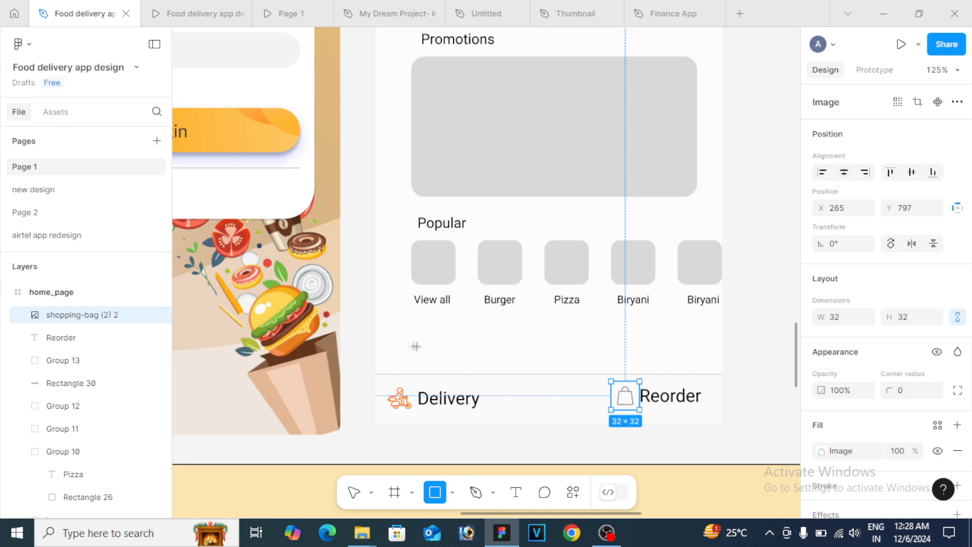
pyautogui.moveTo(412, 345); pyautogui.dragTo(514, 343)
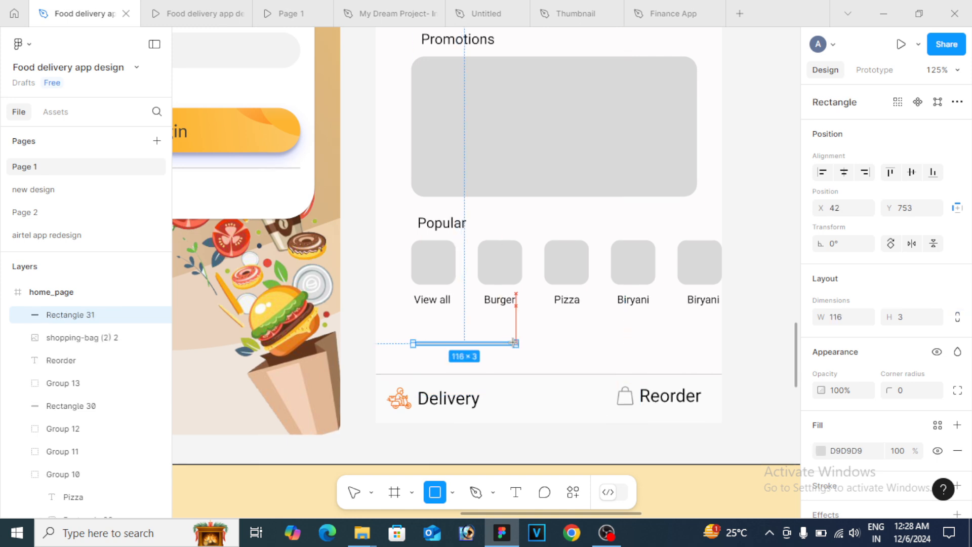
pyautogui.click(914, 323)
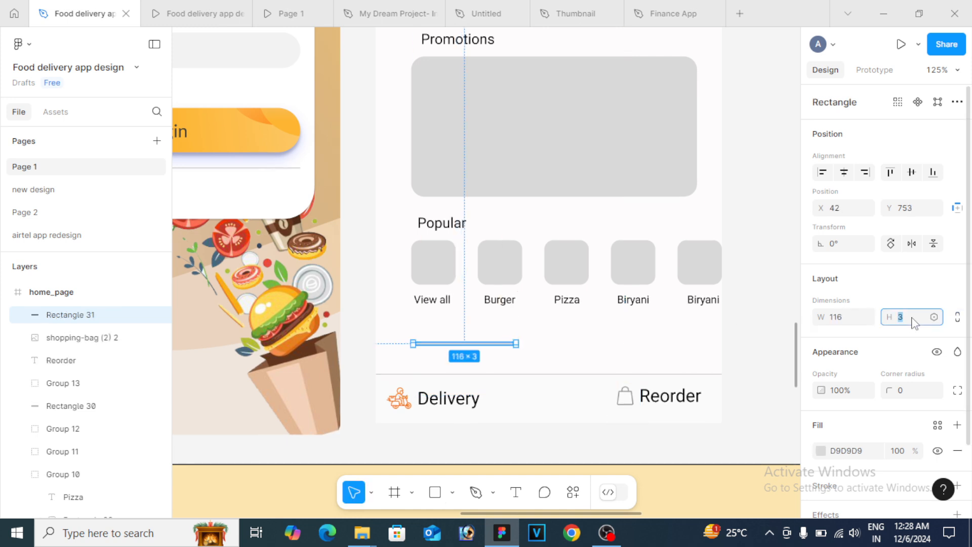
pyautogui.write('2')
pyautogui.press('Return')
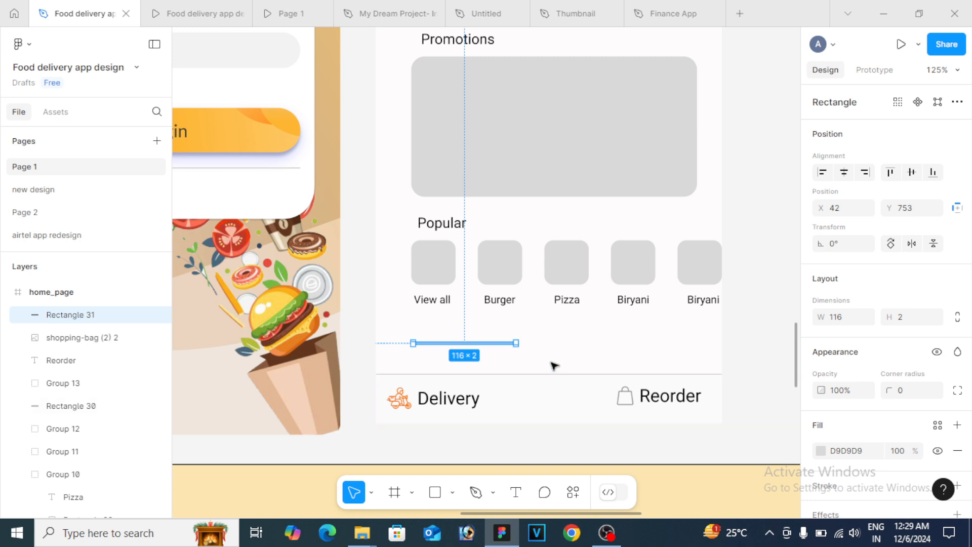
# Move the thin rectangle to X 18, Y 789 onto the bottom bar's divider line above "Delivery"
pyautogui.press('Down')
pyautogui.press('Down')
pyautogui.press('Down')
pyautogui.press('Down')
pyautogui.press('Down')
pyautogui.press('Down')
pyautogui.press('Down')
pyautogui.press('Down')
pyautogui.press('Down')
pyautogui.press('Down')
pyautogui.press('Down')
pyautogui.press('Down')
pyautogui.press('Down')
pyautogui.press('Down')
pyautogui.press('Down')
pyautogui.press('Down')
pyautogui.press('Down')
pyautogui.press('Down')
pyautogui.press('Down')
pyautogui.press('Down')
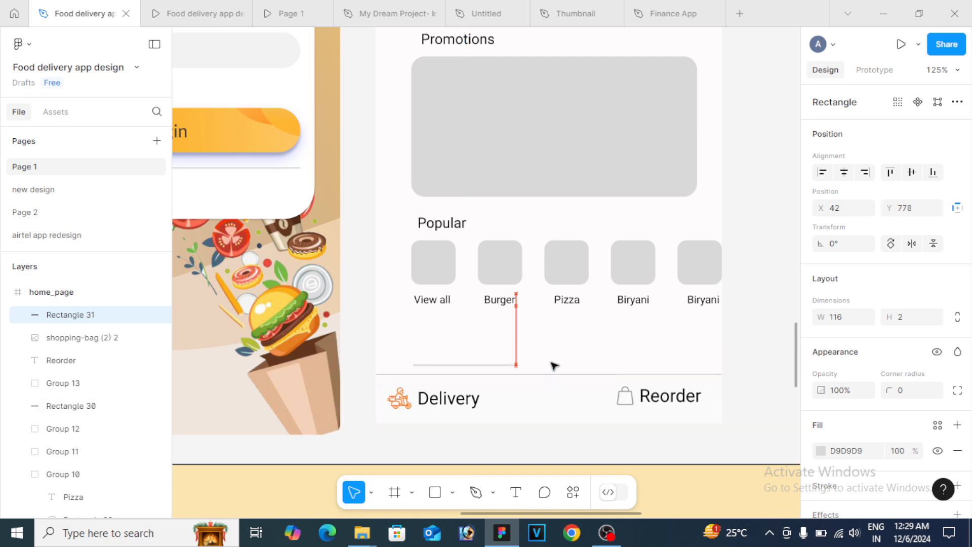
pyautogui.press('Down')
pyautogui.press('Down')
pyautogui.press('Down')
pyautogui.press('Down')
pyautogui.press('Down')
pyautogui.press('Down')
pyautogui.press('Down')
pyautogui.press('Down')
pyautogui.press('Left')
pyautogui.press('Left')
pyautogui.press('Left')
pyautogui.press('Left')
pyautogui.press('Left')
pyautogui.press('Left')
pyautogui.press('Left')
pyautogui.press('Left')
pyautogui.press('Left')
pyautogui.press('Left')
pyautogui.press('Left')
pyautogui.press('Left')
pyautogui.press('Left')
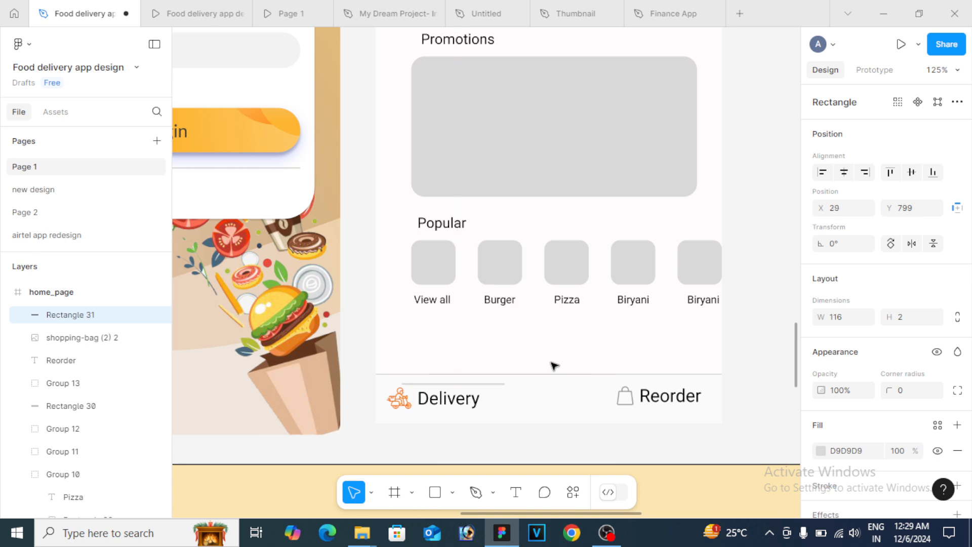
pyautogui.press('Left')
pyautogui.press('Up')
pyautogui.press('Up')
pyautogui.press('Up')
pyautogui.press('Up')
pyautogui.press('Up')
pyautogui.press('Up')
pyautogui.press('Up')
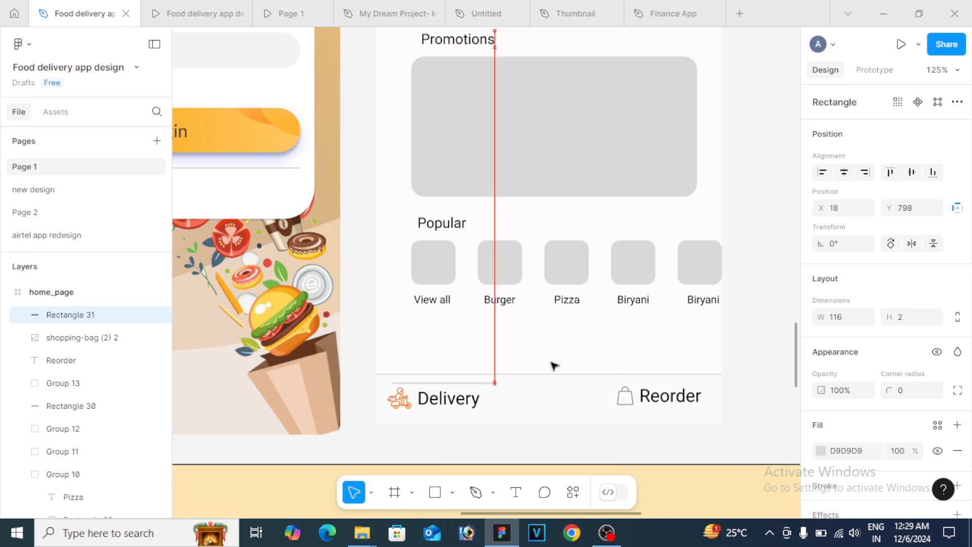
pyautogui.press('Up')
pyautogui.press('Up')
pyautogui.press('Up')
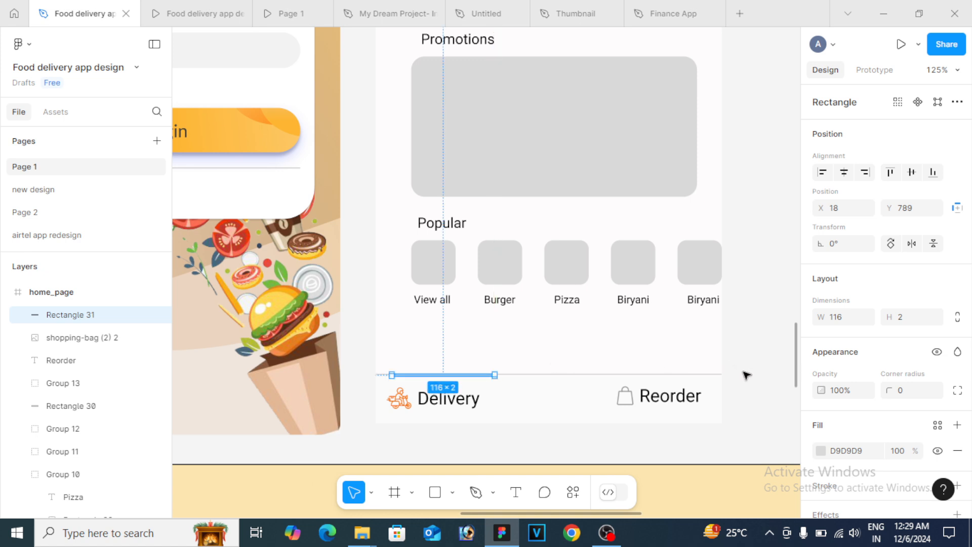
pyautogui.click(911, 392)
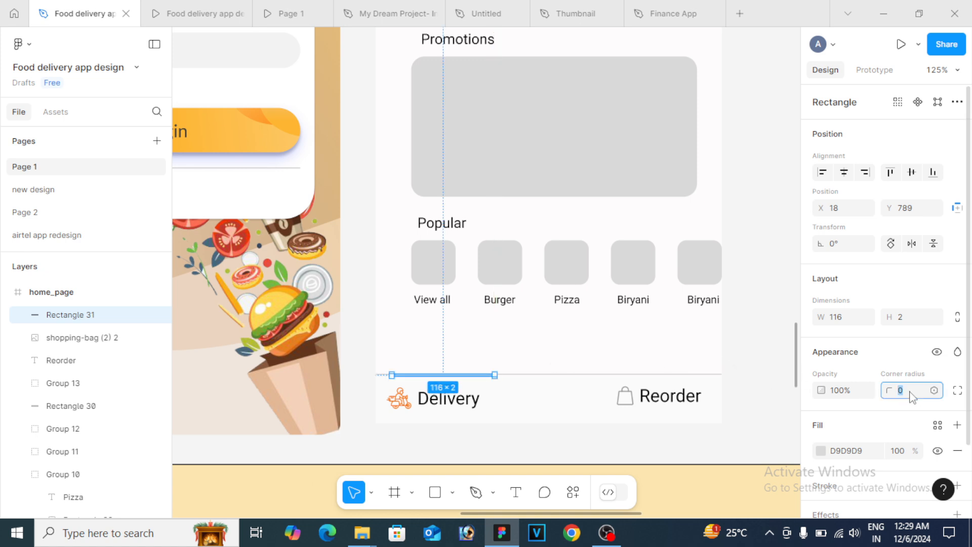
pyautogui.click(678, 362)
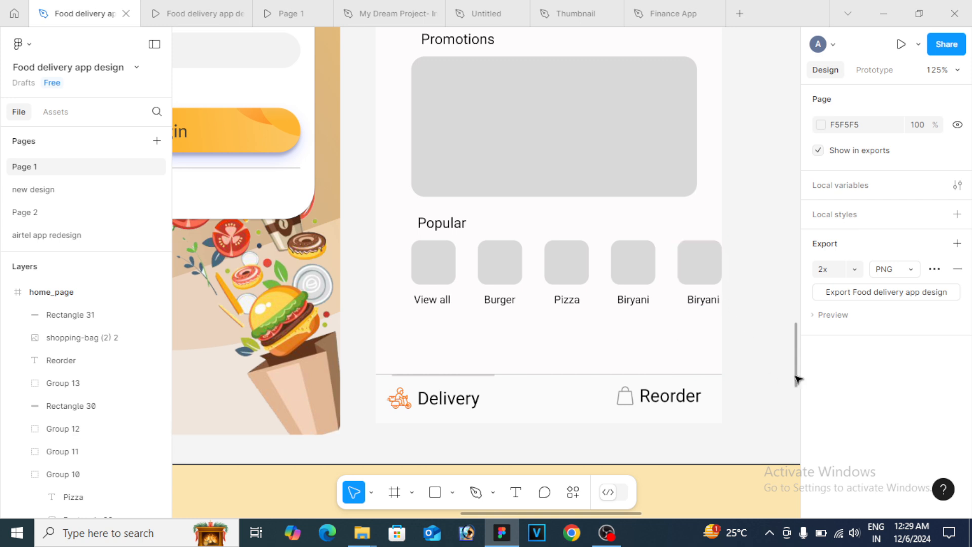
# Select the five category tile rectangles above Promotions and resize them to 60 wide and 60 high
pyautogui.moveTo(796, 377); pyautogui.dragTo(796, 349)
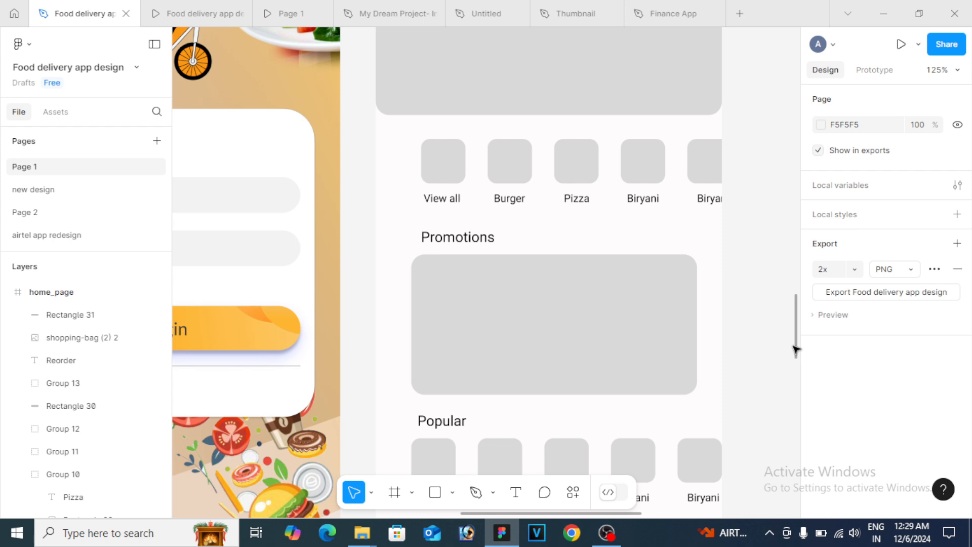
pyautogui.doubleClick(434, 161)
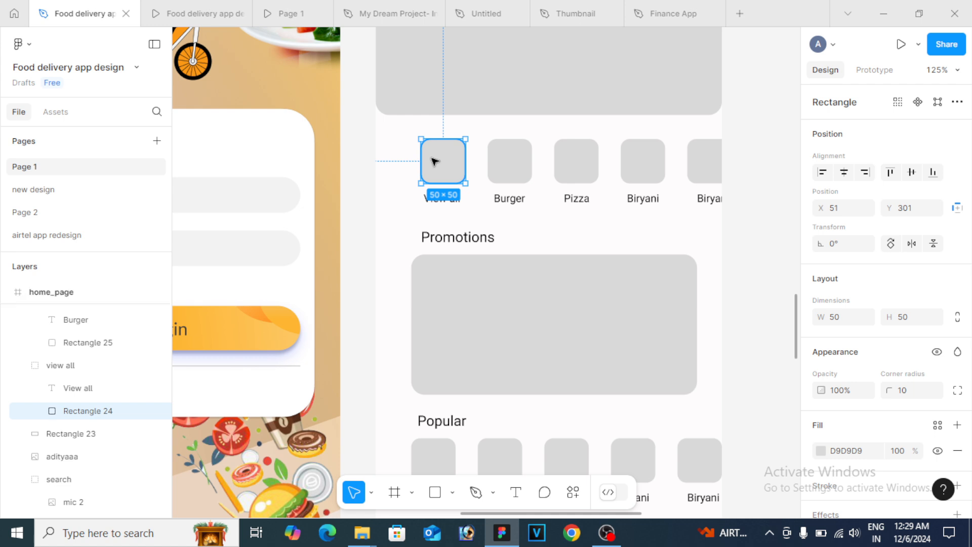
pyautogui.keyDown('shift'); pyautogui.click(517, 164); pyautogui.keyUp('shift')
pyautogui.keyDown('shift'); pyautogui.click(590, 160); pyautogui.keyUp('shift')
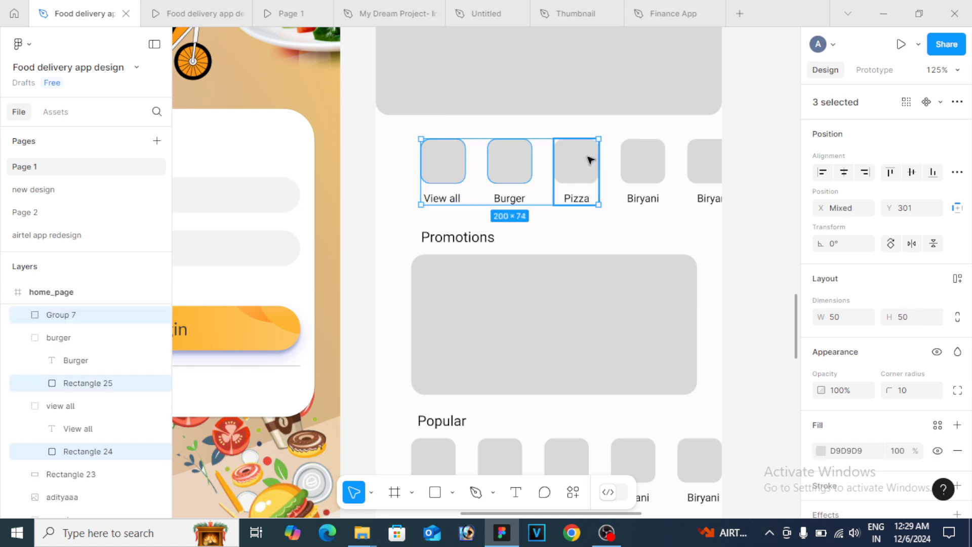
pyautogui.keyDown('shift'); pyautogui.click(590, 160); pyautogui.keyUp('shift')
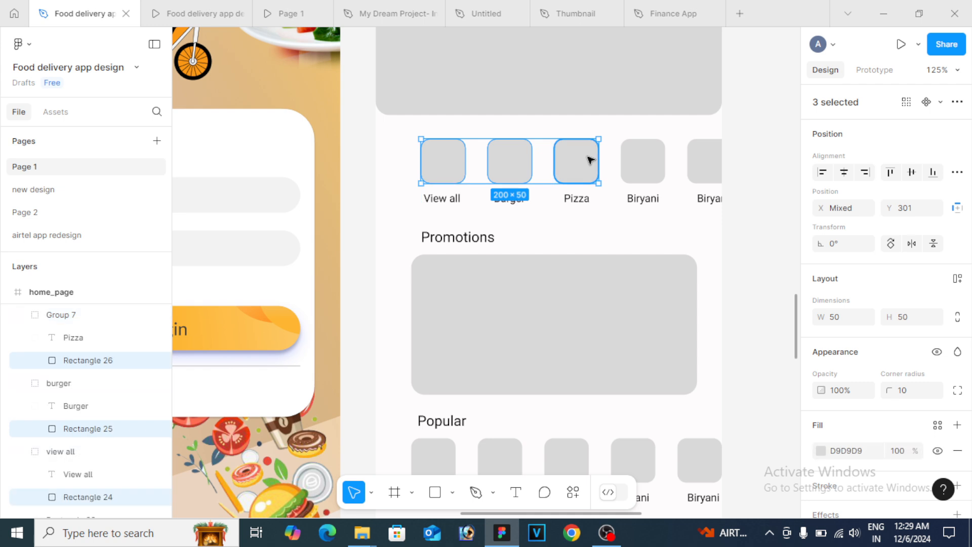
pyautogui.keyDown('shift'); pyautogui.click(656, 166); pyautogui.keyUp('shift')
pyautogui.keyDown('shift'); pyautogui.click(656, 166); pyautogui.keyUp('shift')
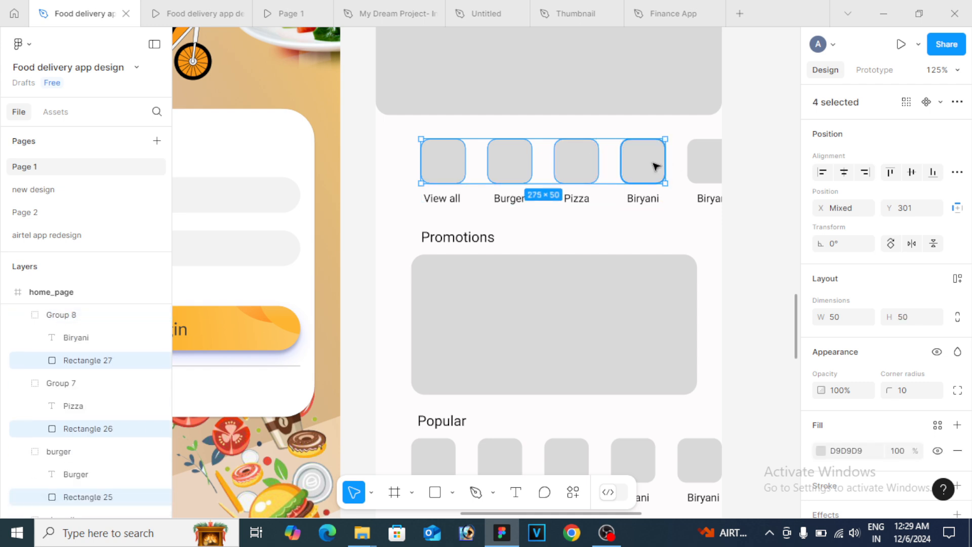
pyautogui.keyDown('shift'); pyautogui.click(708, 168); pyautogui.keyUp('shift')
pyautogui.keyDown('shift'); pyautogui.click(708, 168); pyautogui.keyUp('shift')
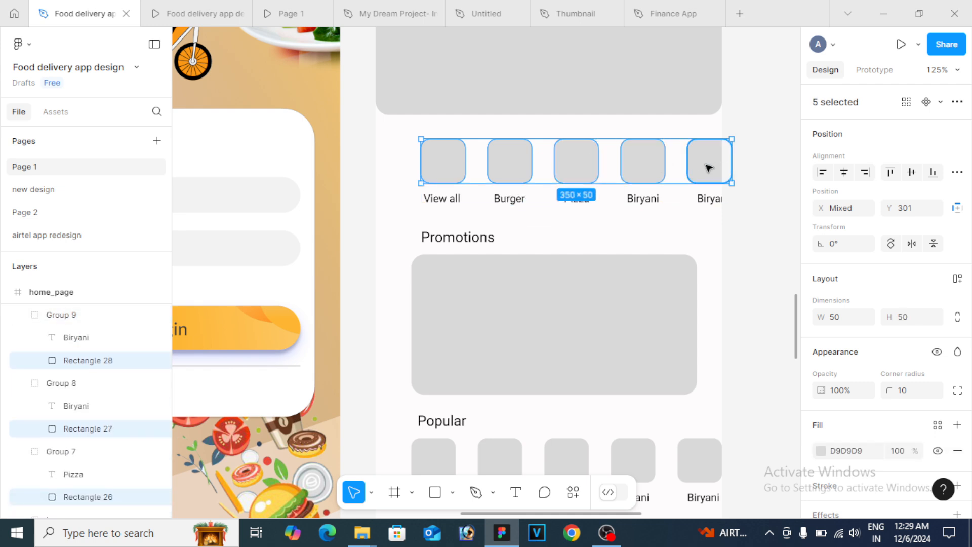
pyautogui.click(843, 321)
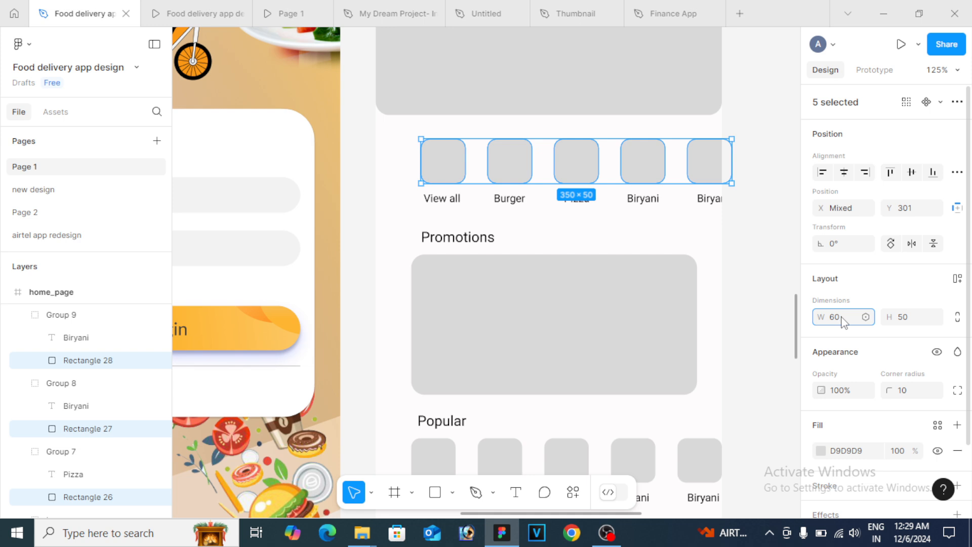
pyautogui.write('60')
pyautogui.press('Return')
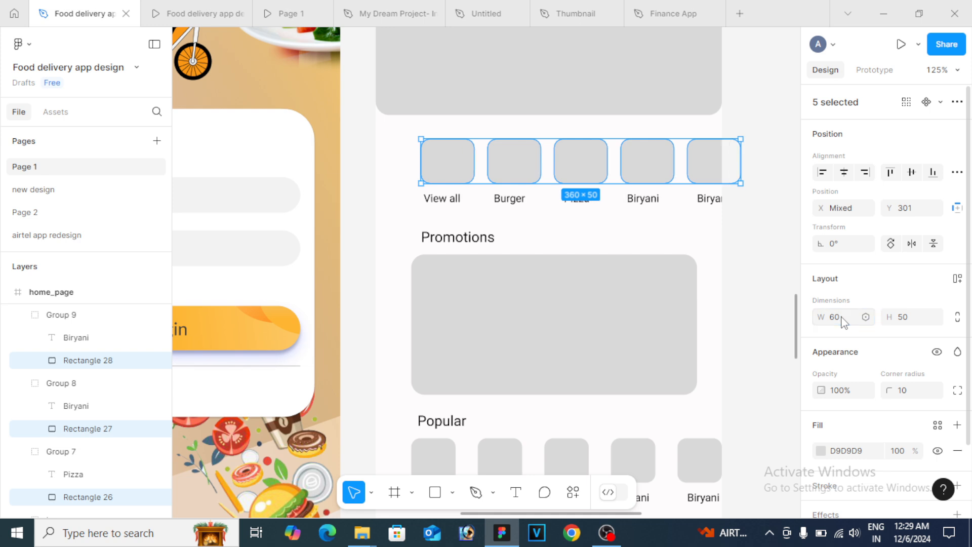
pyautogui.click(905, 319)
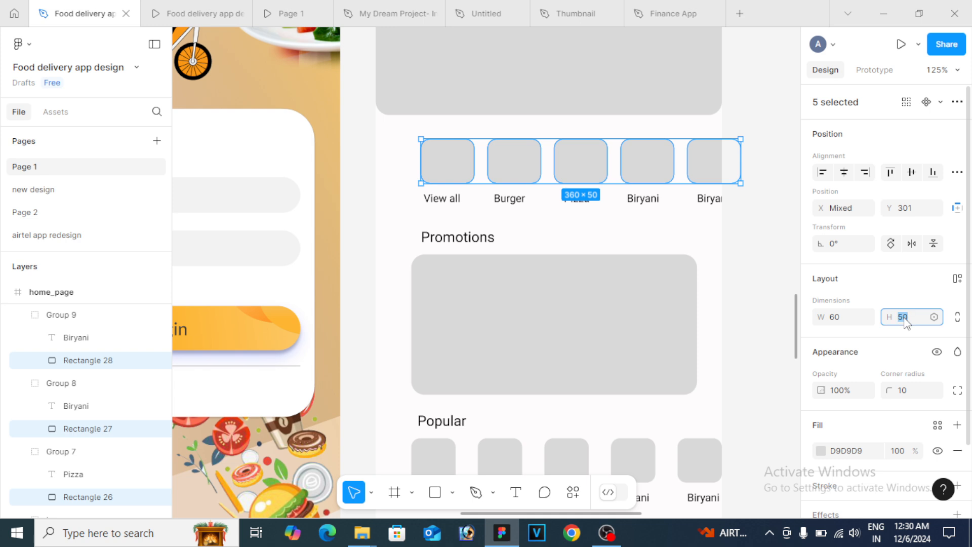
pyautogui.write('56')
pyautogui.press('Return')
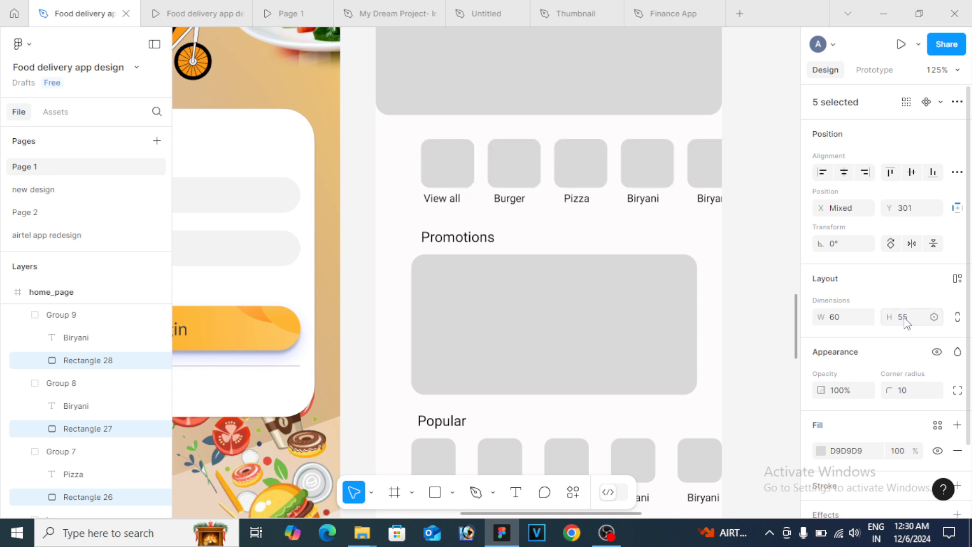
# Centre the "View all" label horizontally on its category tile
pyautogui.click(463, 213)
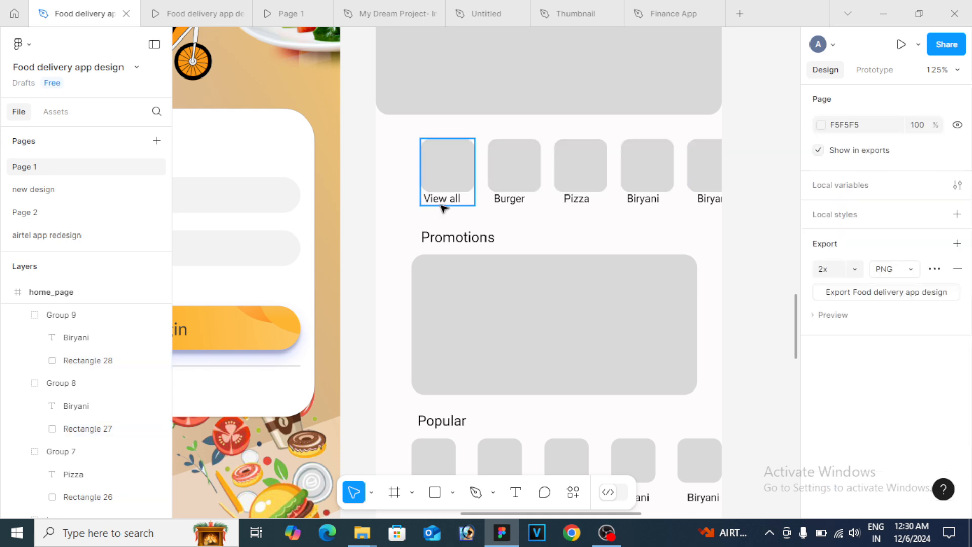
pyautogui.click(442, 206)
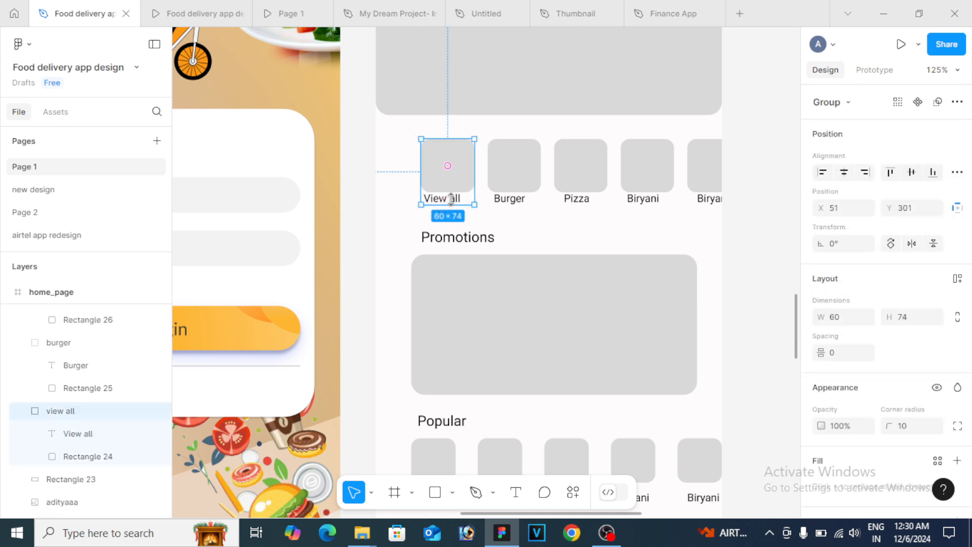
pyautogui.doubleClick(457, 200)
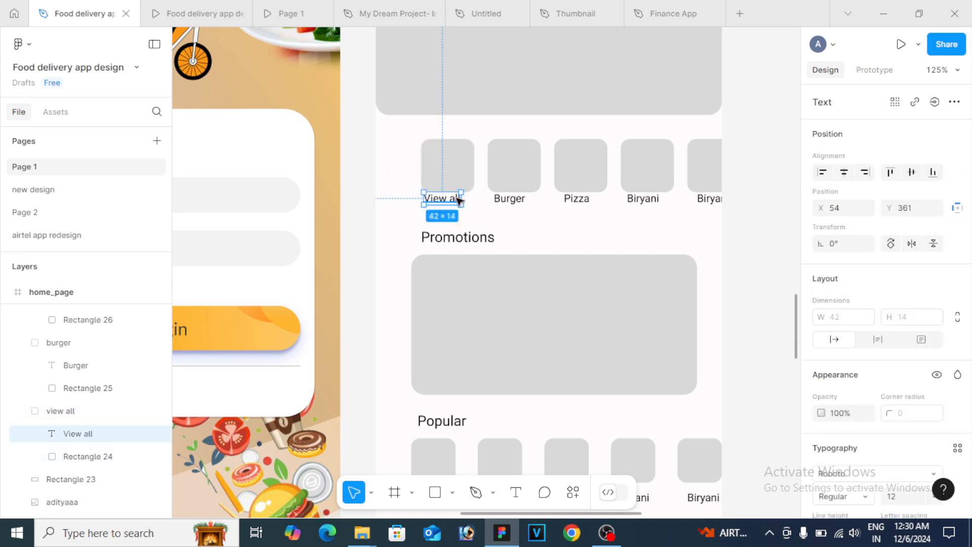
pyautogui.keyDown('shift'); pyautogui.click(458, 177); pyautogui.keyUp('shift')
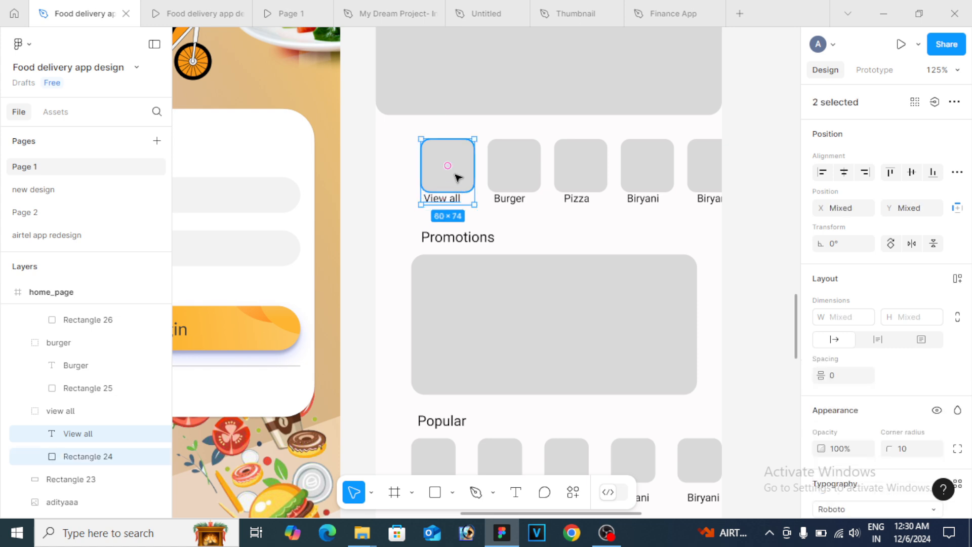
pyautogui.click(846, 174)
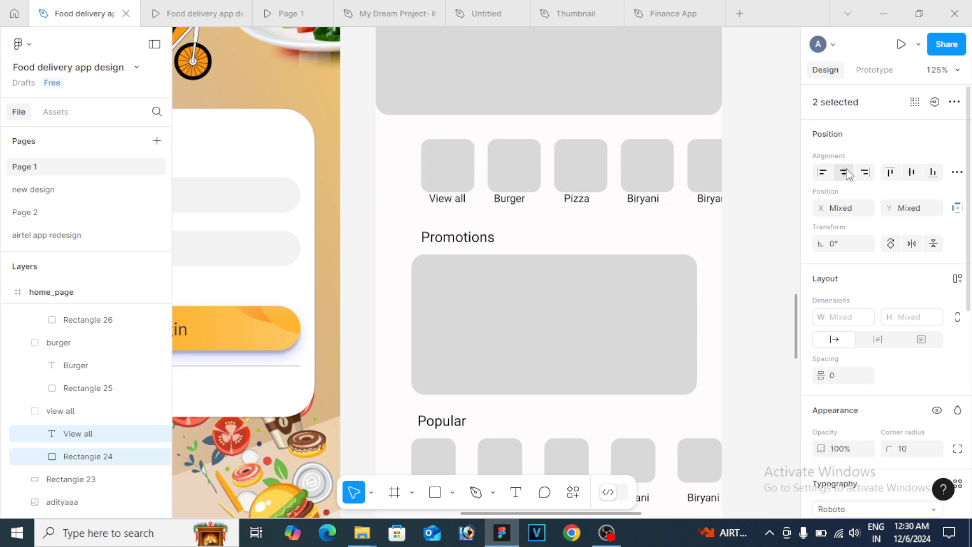
pyautogui.click(523, 178)
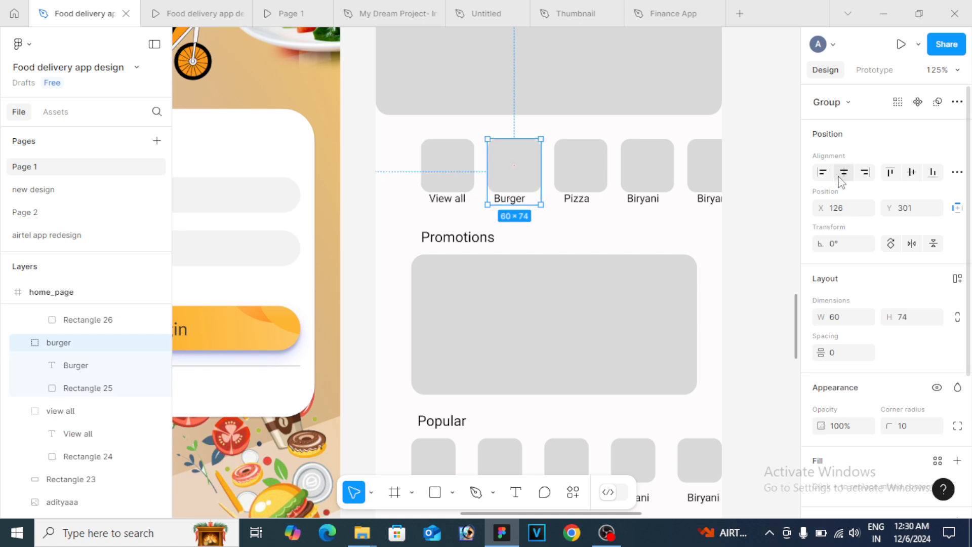
pyautogui.click(843, 174)
pyautogui.hotkey('ctrl', 'z')
pyautogui.click(596, 229)
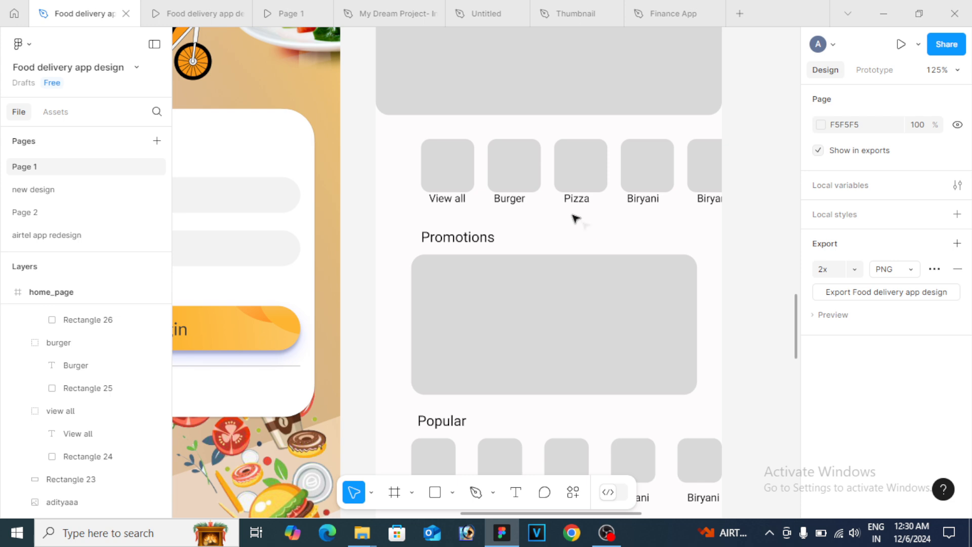
# Centre the "Burger", "Pizza" and "Biryani" labels horizontally on their category tiles
pyautogui.doubleClick(524, 177)
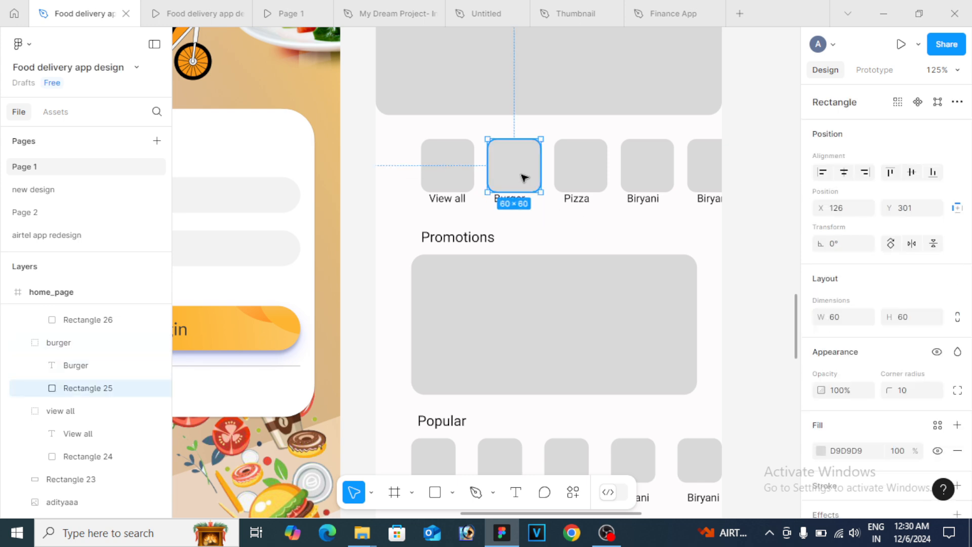
pyautogui.keyDown('shift'); pyautogui.click(500, 201); pyautogui.keyUp('shift')
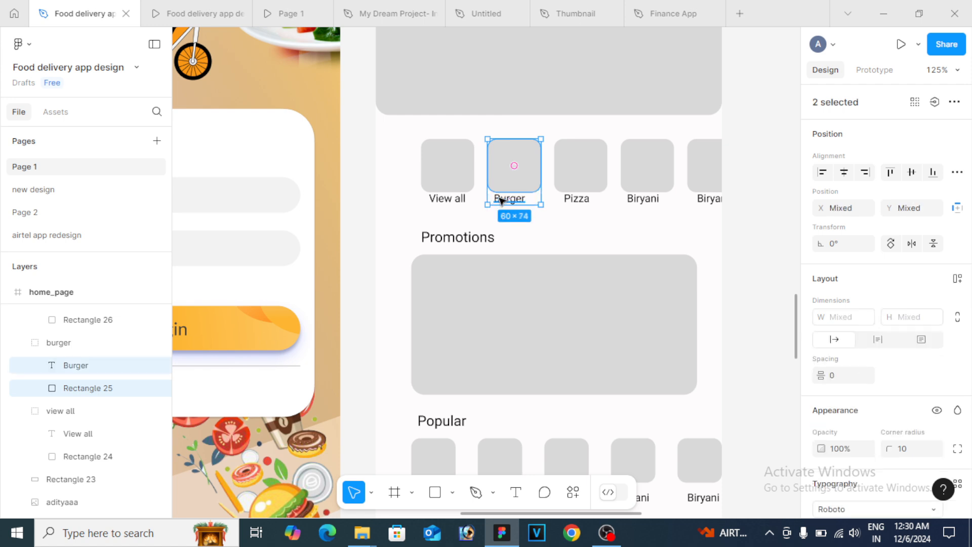
pyautogui.click(843, 172)
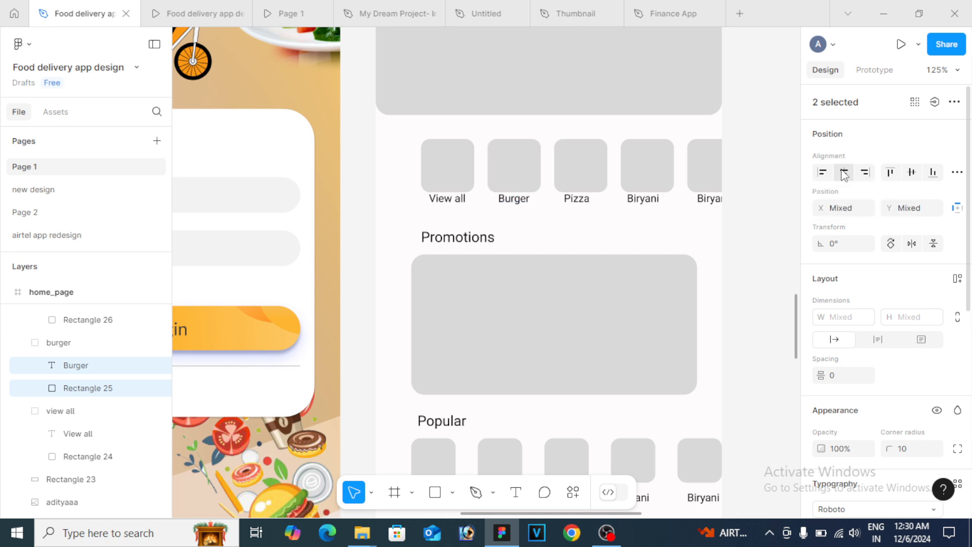
pyautogui.click(574, 187)
pyautogui.doubleClick(574, 187)
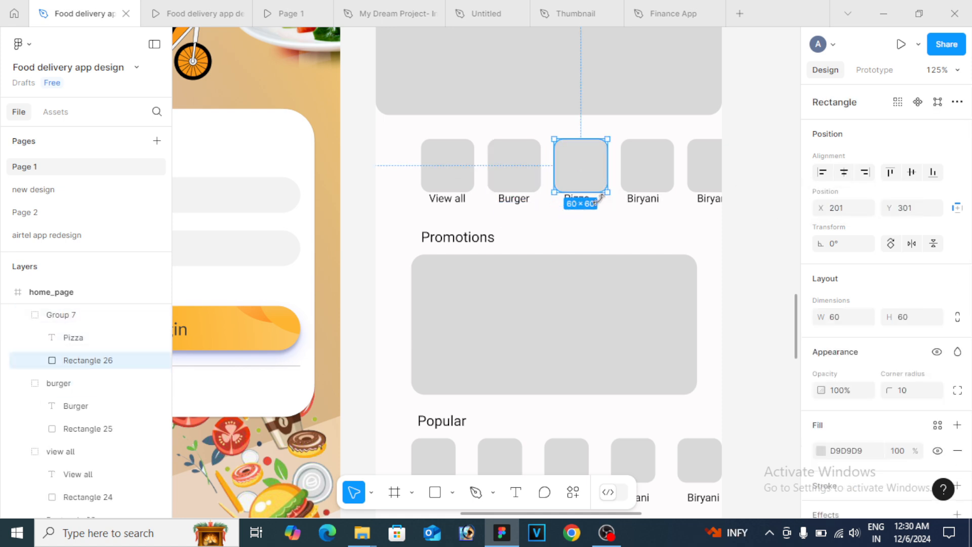
# Lower the "View all" and "Burger" labels to Y 368 to leave a gap below their tiles
pyautogui.moveTo(449, 199); pyautogui.dragTo(462, 203)
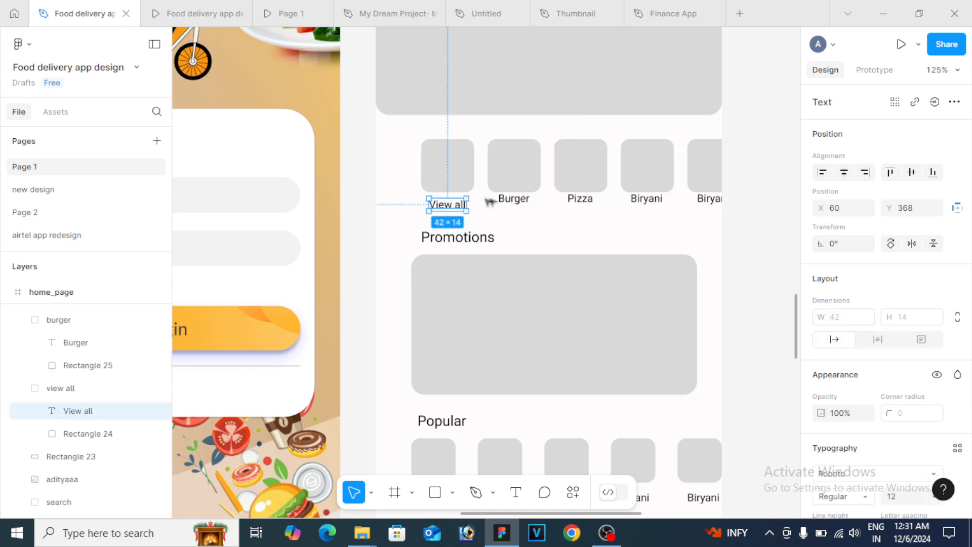
pyautogui.doubleClick(509, 201)
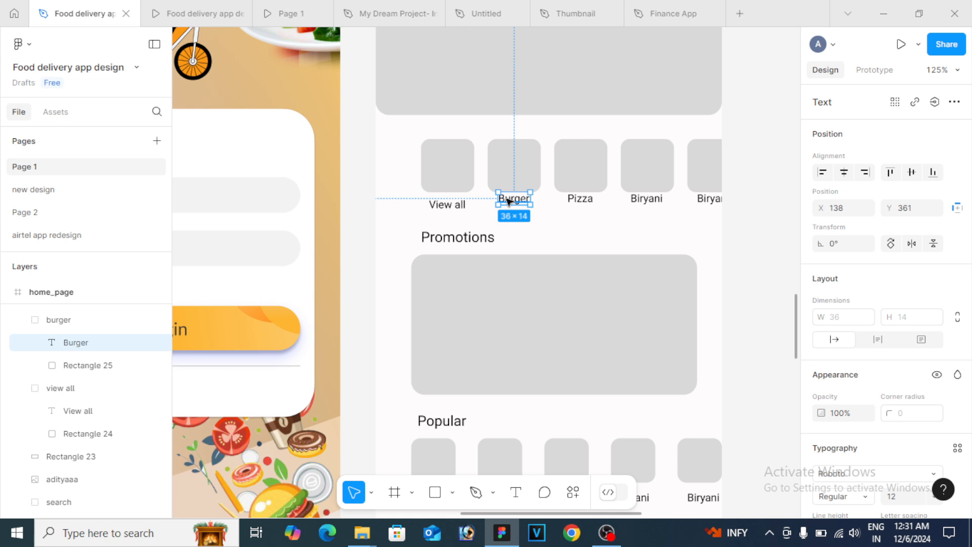
pyautogui.doubleClick(509, 200)
pyautogui.press('Escape')
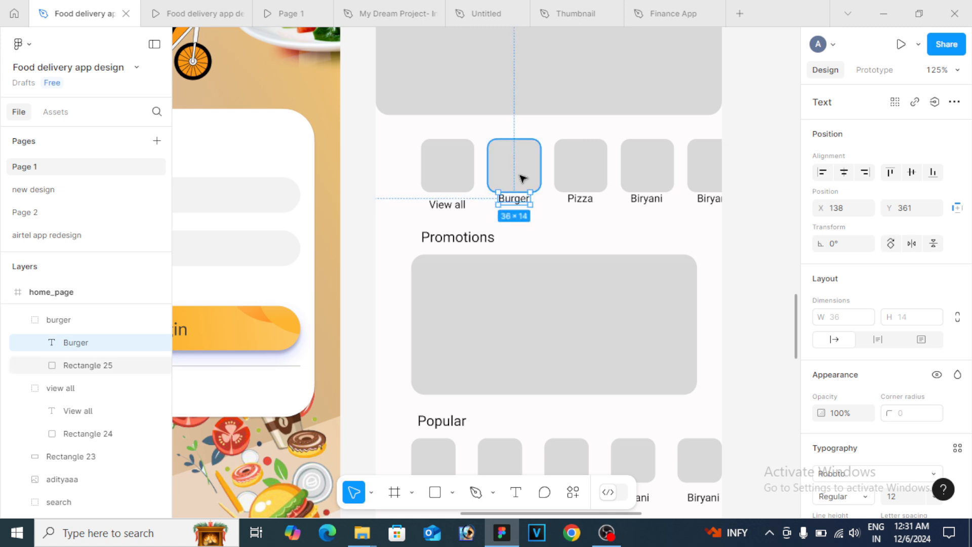
# Select the "Pizza" label and both "Biryani" labels in the category row above Promotions and lower them together to Y 368
pyautogui.doubleClick(581, 200)
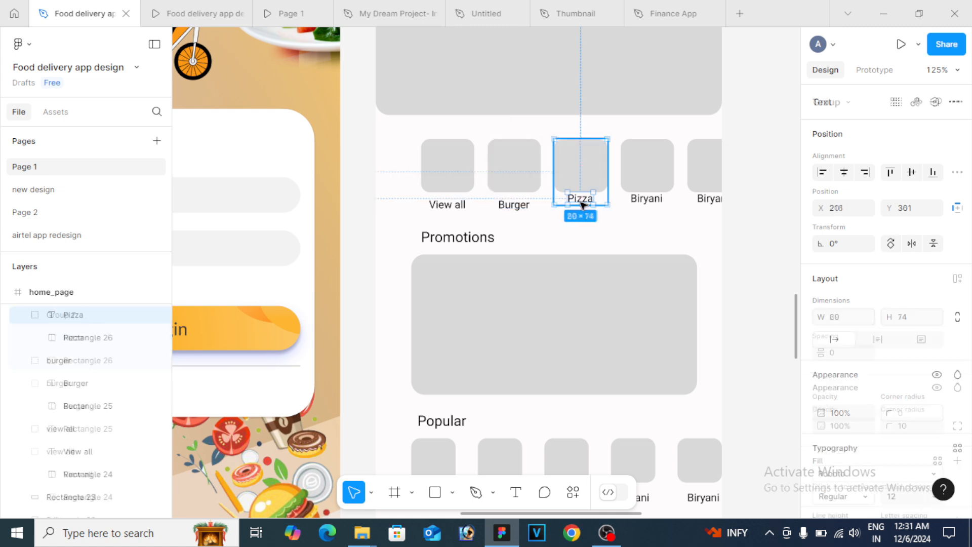
pyautogui.doubleClick(648, 202)
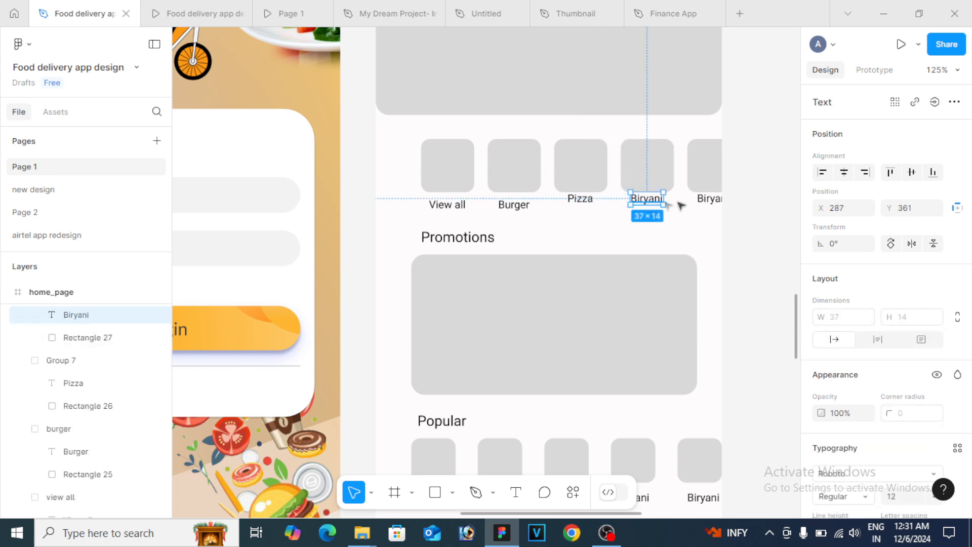
pyautogui.keyDown('shift'); pyautogui.click(701, 199); pyautogui.keyUp('shift')
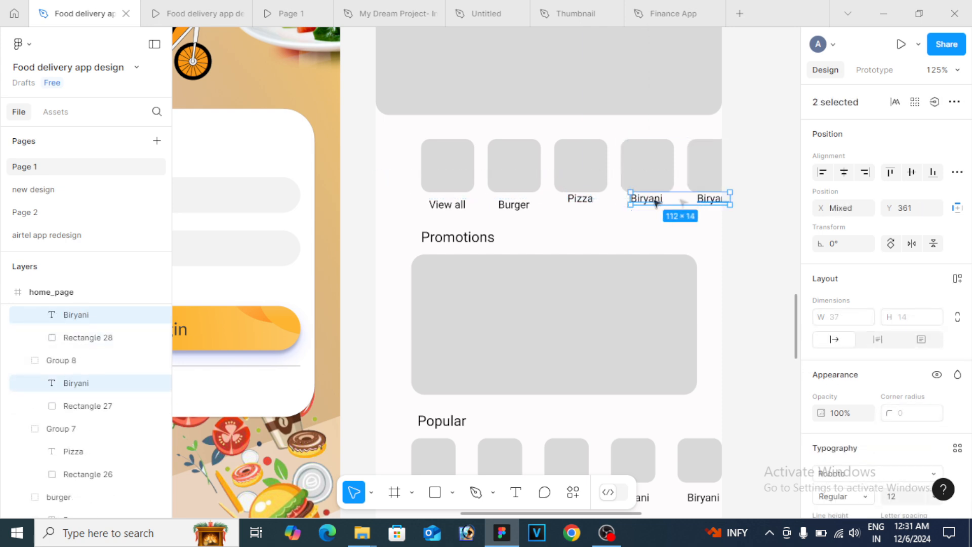
pyautogui.keyDown('shift'); pyautogui.click(590, 200); pyautogui.keyUp('shift')
pyautogui.keyDown('shift'); pyautogui.click(591, 200); pyautogui.keyUp('shift')
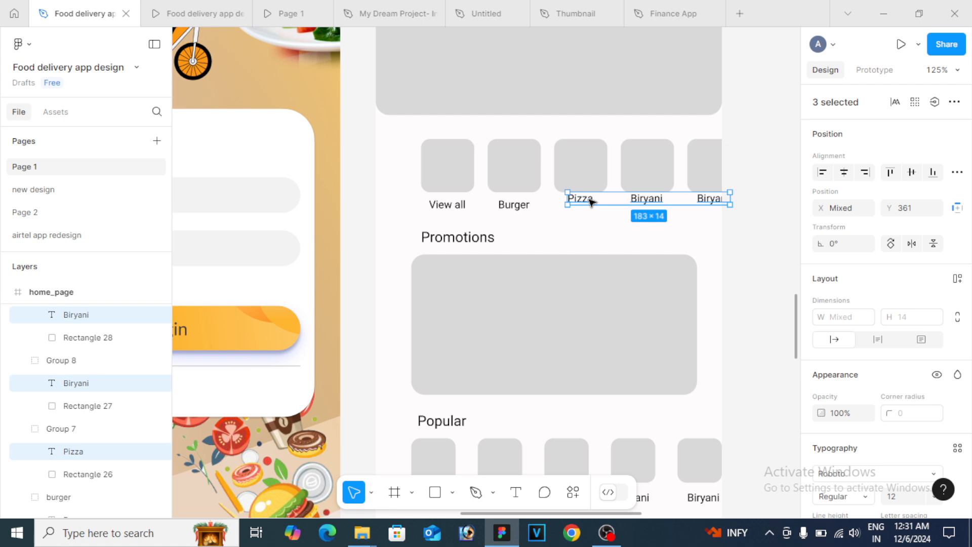
pyautogui.press('Down')
pyautogui.press('Down')
pyautogui.press('Down')
pyautogui.press('Down')
pyautogui.press('Down')
pyautogui.press('Down')
pyautogui.press('Down')
pyautogui.press('Down')
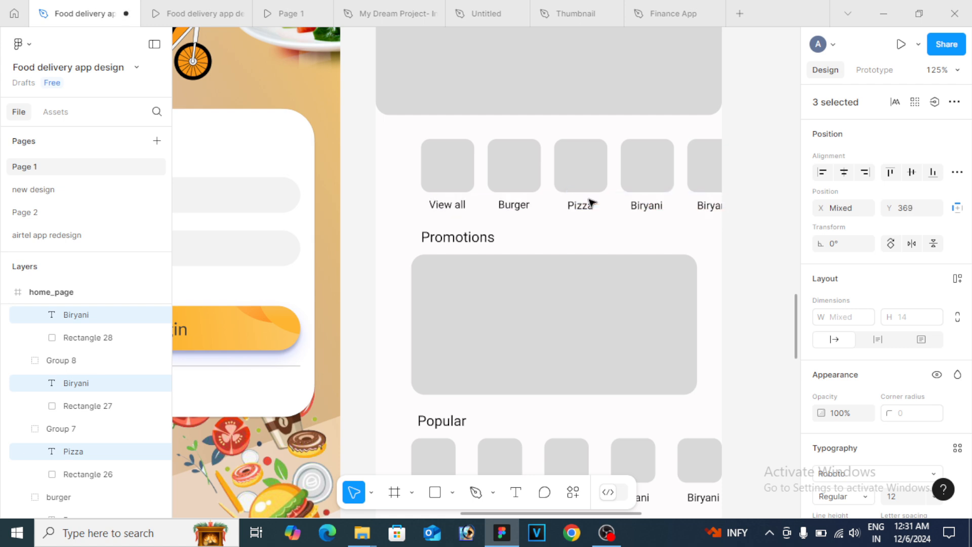
pyautogui.press('Up')
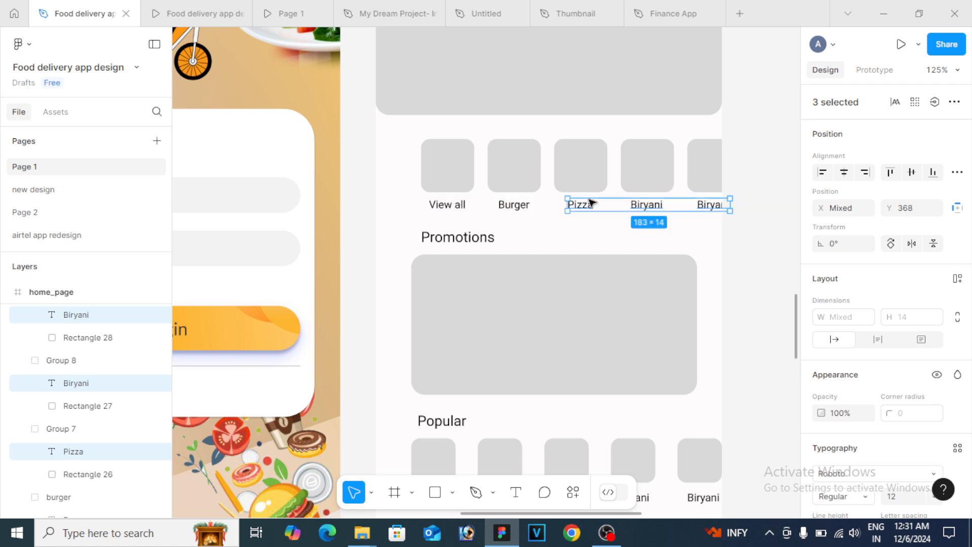
# Fill the large banner rectangle below the search bar with the "Gaming youtube thumbnail (10)" image from the homepage folder
pyautogui.click(427, 175)
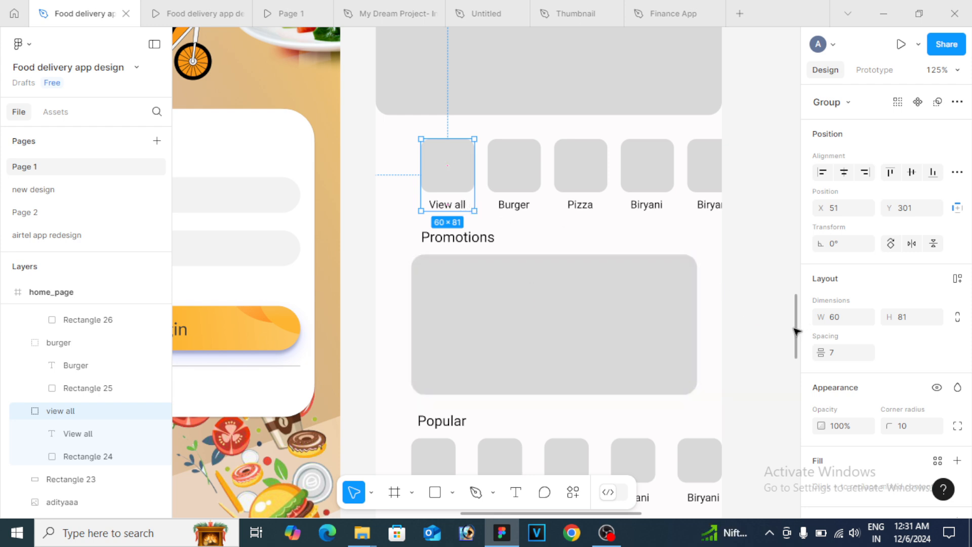
pyautogui.scroll(8, 795, 332)
pyautogui.scroll(-5, 795, 319)
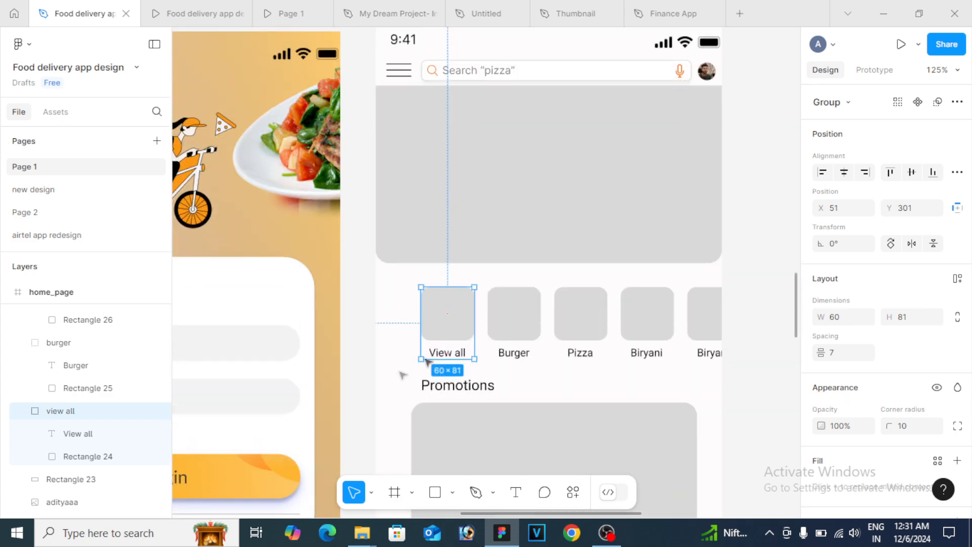
pyautogui.click(453, 493)
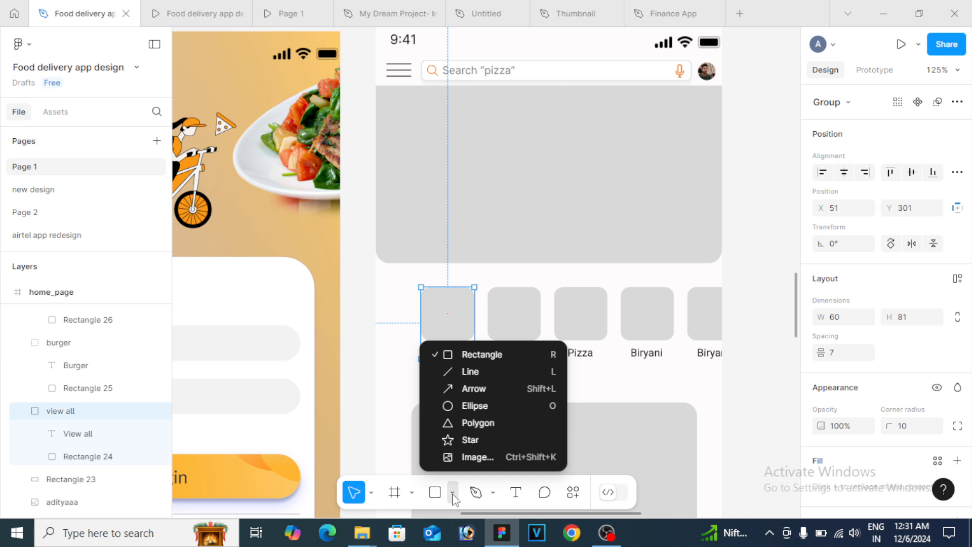
pyautogui.click(468, 456)
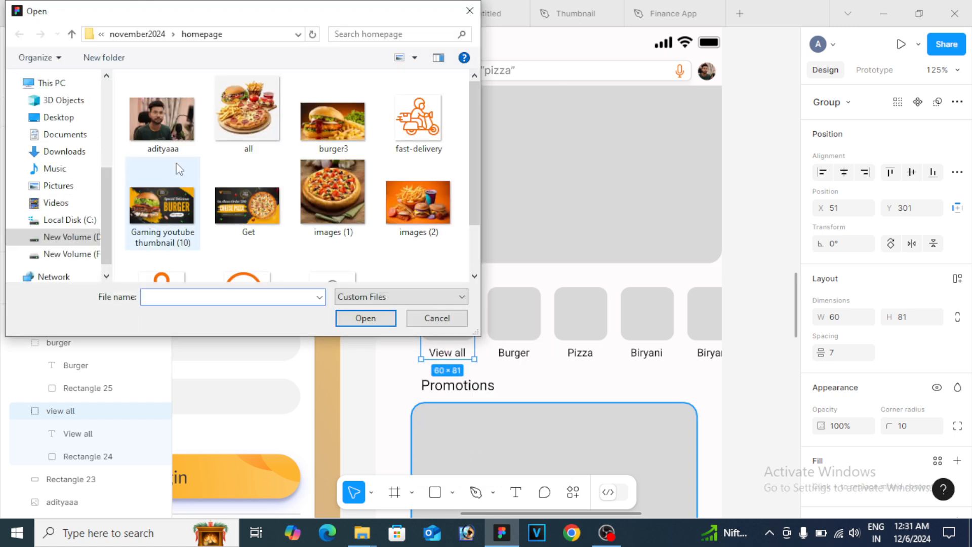
pyautogui.click(168, 212)
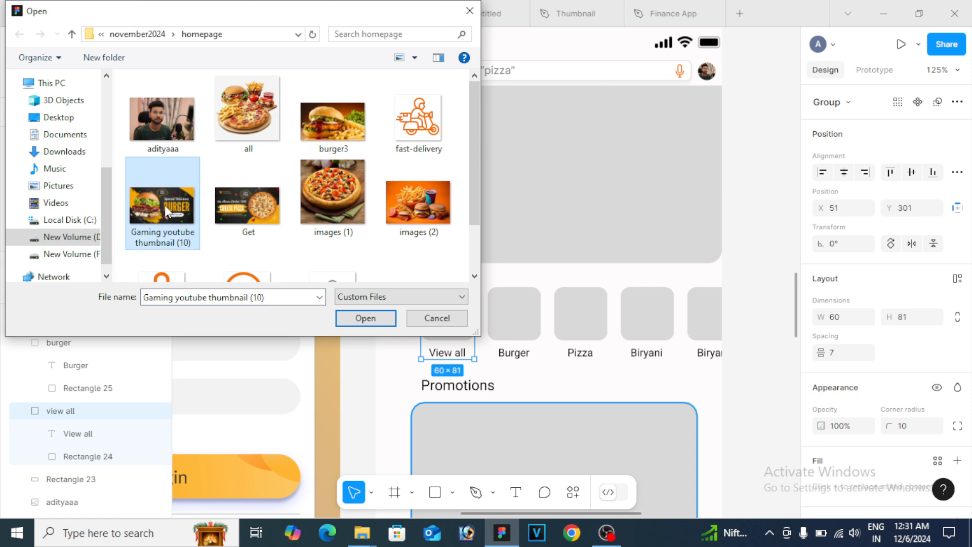
pyautogui.click(368, 319)
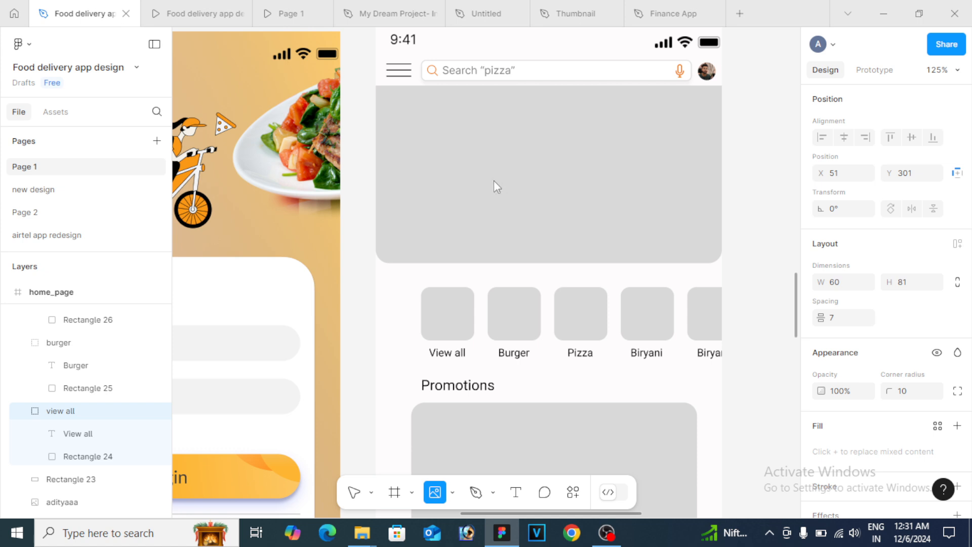
pyautogui.click(564, 141)
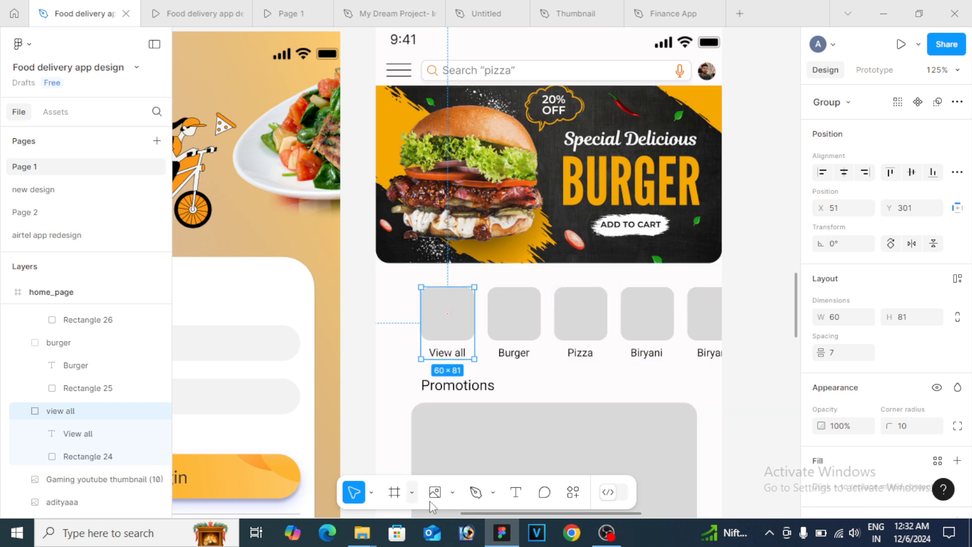
# Fill the category tiles with homepage images: "images (2)" for View all and first Biryani, "burger3" for Burger, "images (1)" for Pizza, "all" for last Biryani
pyautogui.click(453, 499)
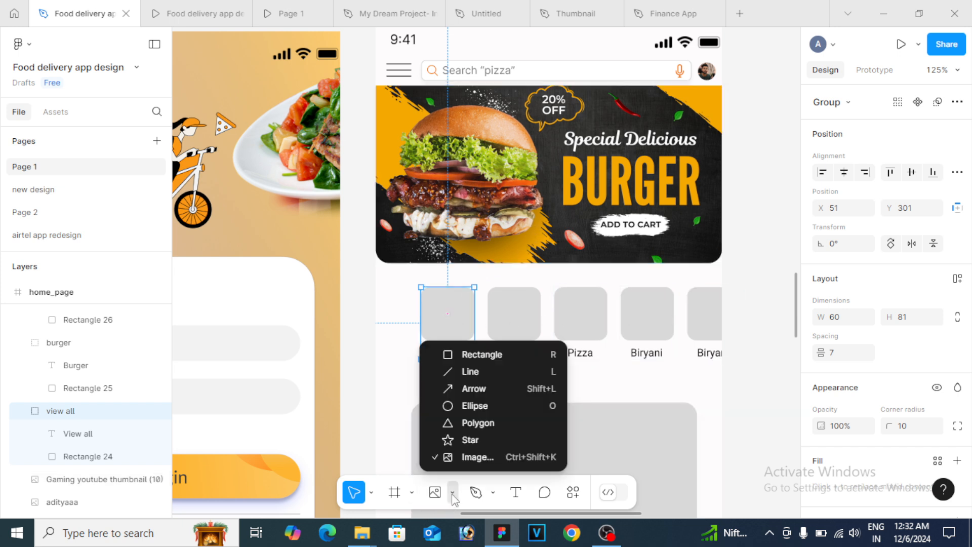
pyautogui.click(468, 461)
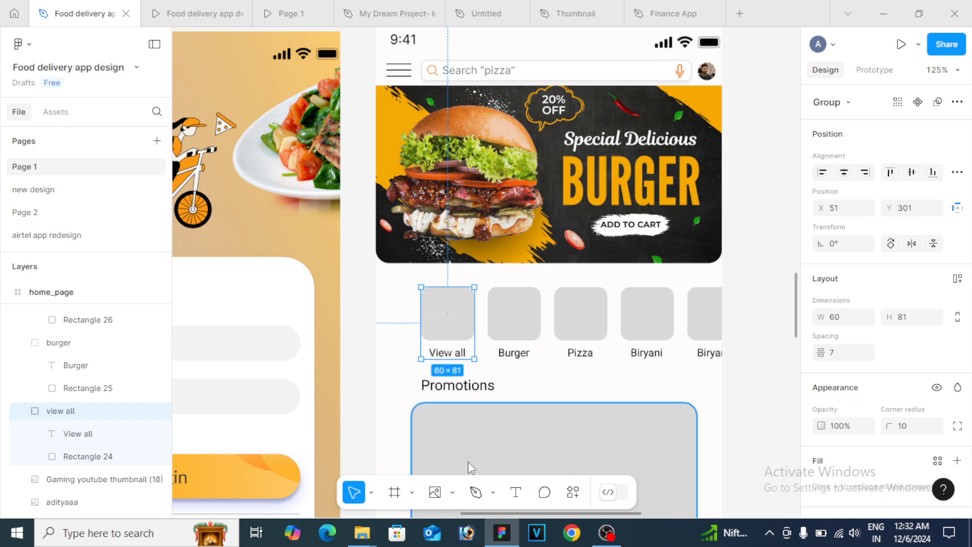
pyautogui.click(257, 95)
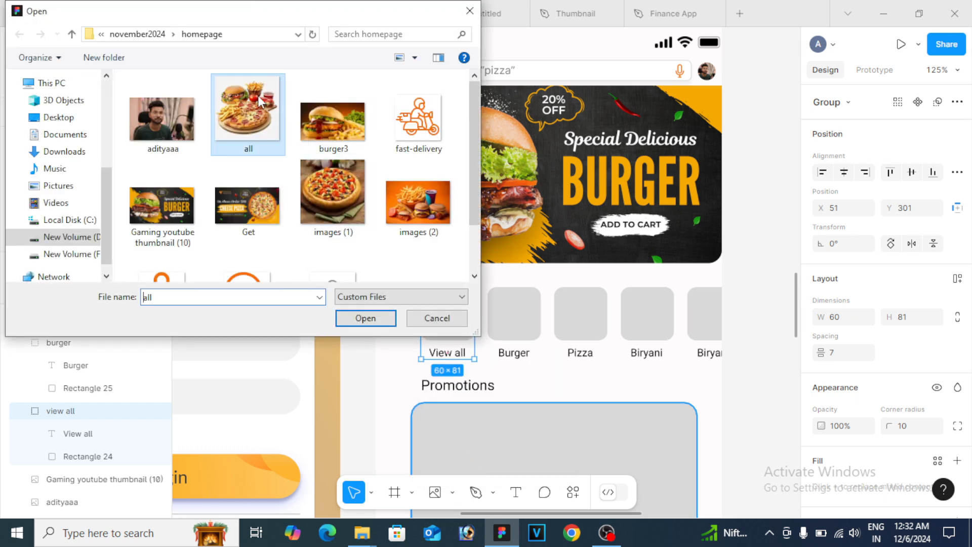
pyautogui.keyDown('ctrl'); pyautogui.click(323, 112); pyautogui.keyUp('ctrl')
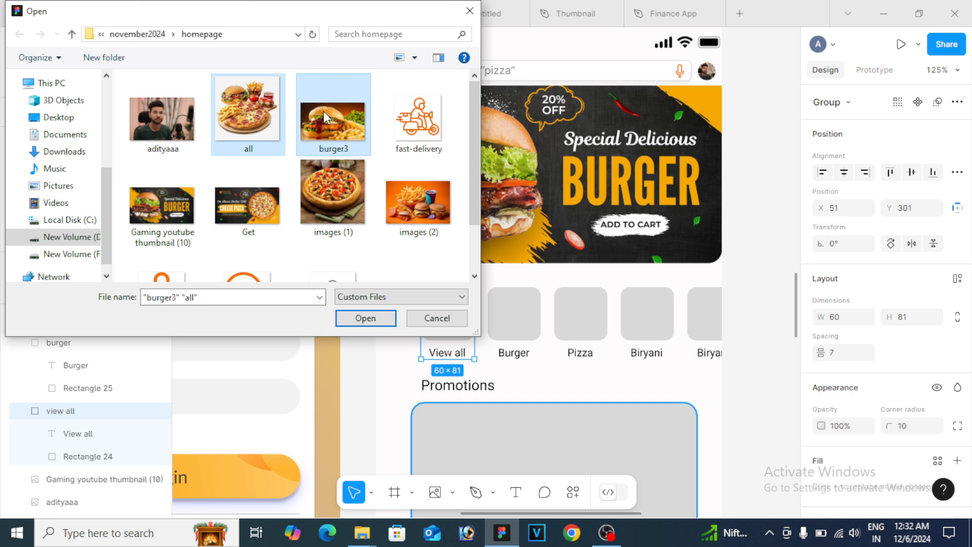
pyautogui.keyDown('shift'); pyautogui.click(324, 191); pyautogui.keyUp('shift')
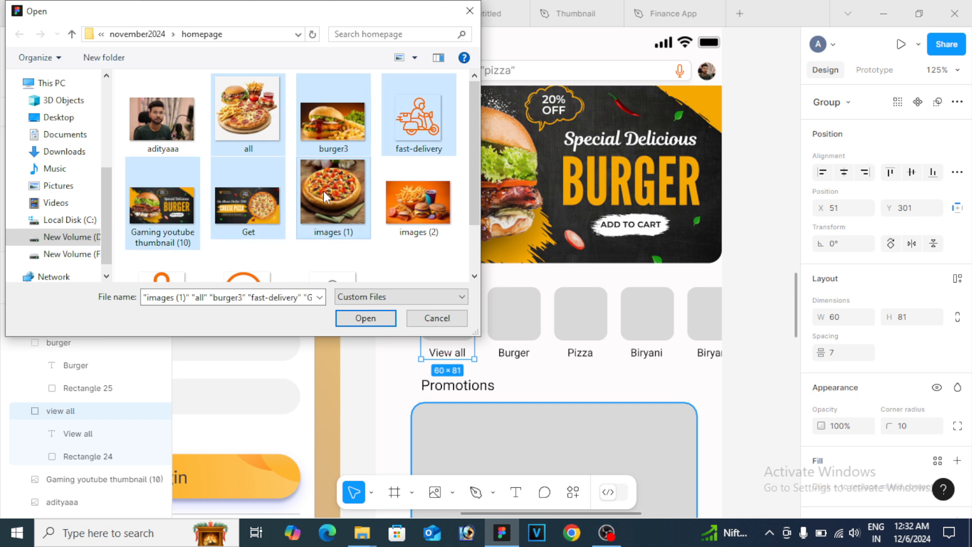
pyautogui.press('Return')
pyautogui.click(522, 324)
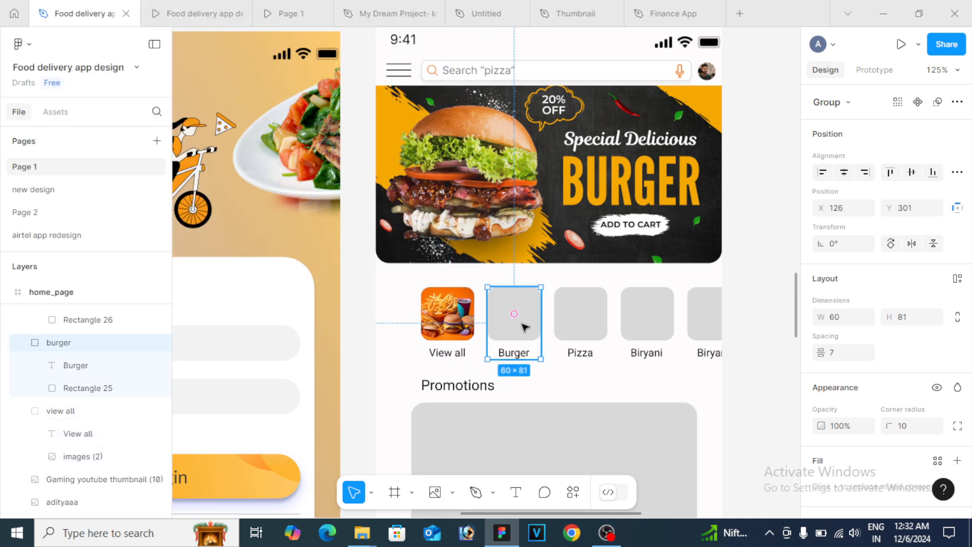
pyautogui.click(524, 327)
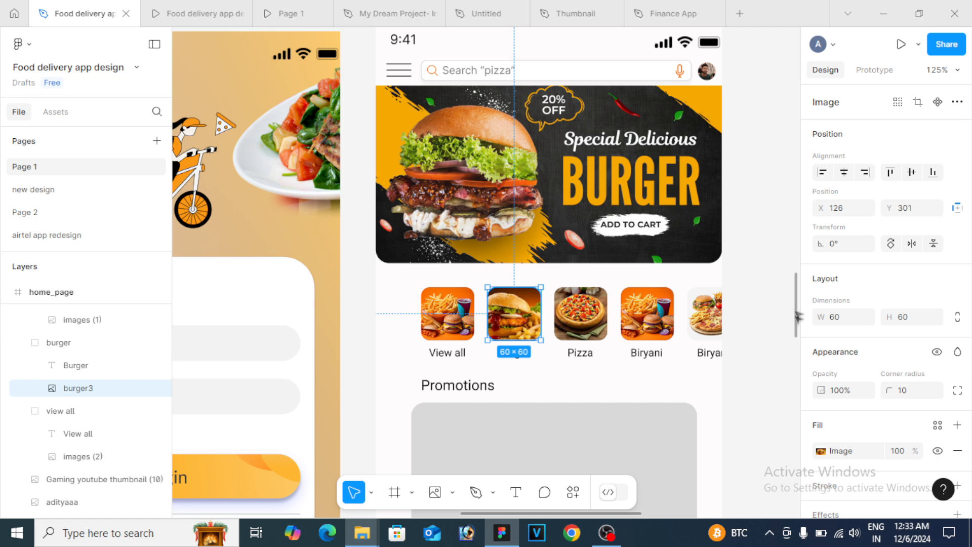
# Fill the large gray rectangle under the Promotions heading with the "Get" cheese pizza offer image
pyautogui.moveTo(797, 314); pyautogui.dragTo(797, 336)
pyautogui.click(636, 314)
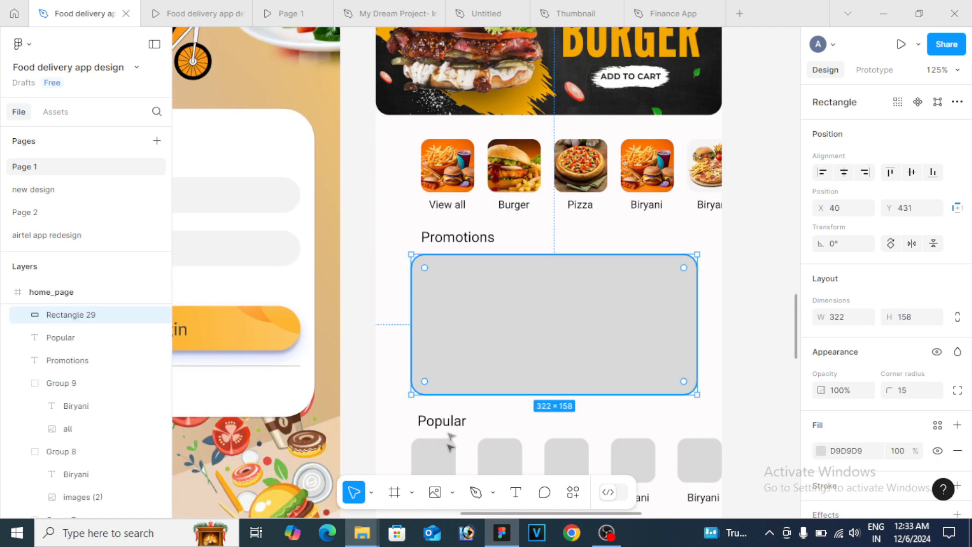
pyautogui.click(451, 492)
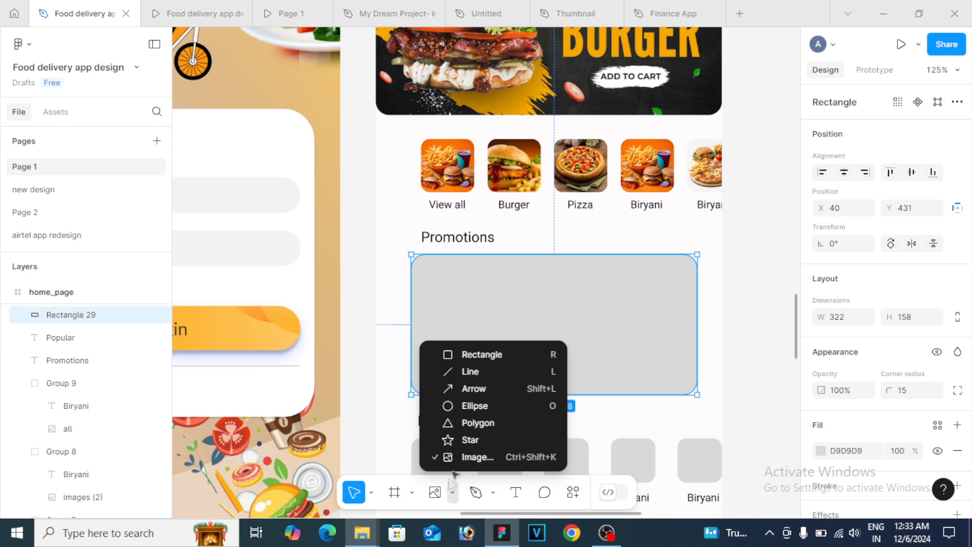
pyautogui.click(464, 458)
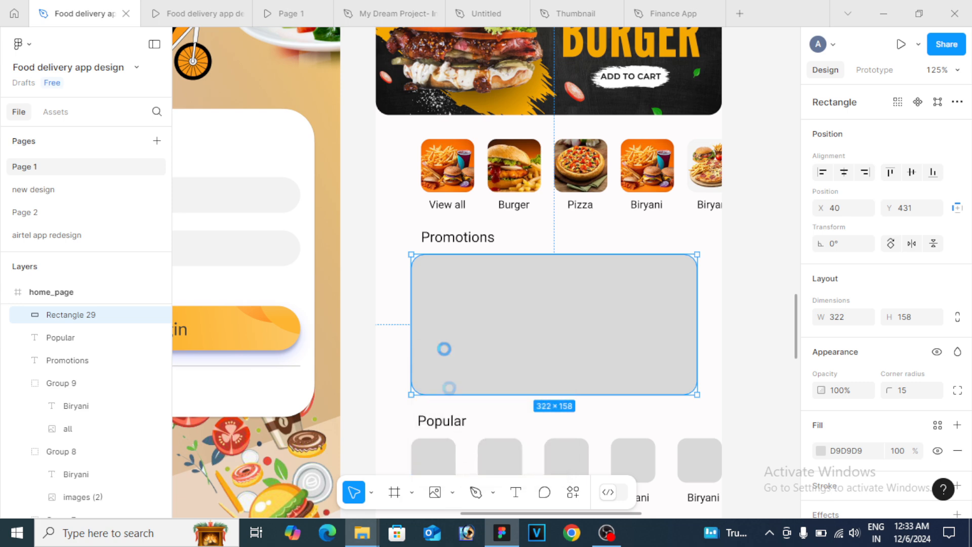
pyautogui.click(273, 198)
pyautogui.click(343, 320)
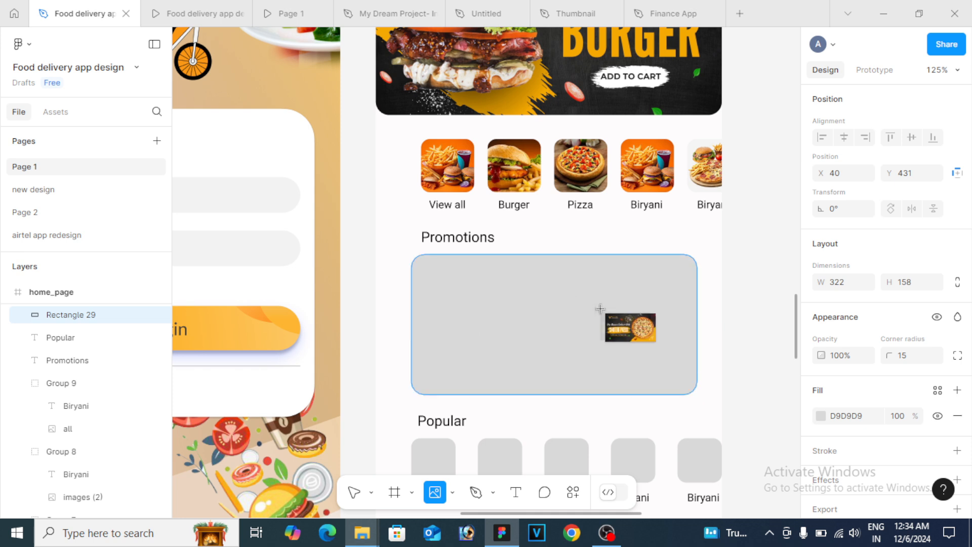
pyautogui.click(526, 313)
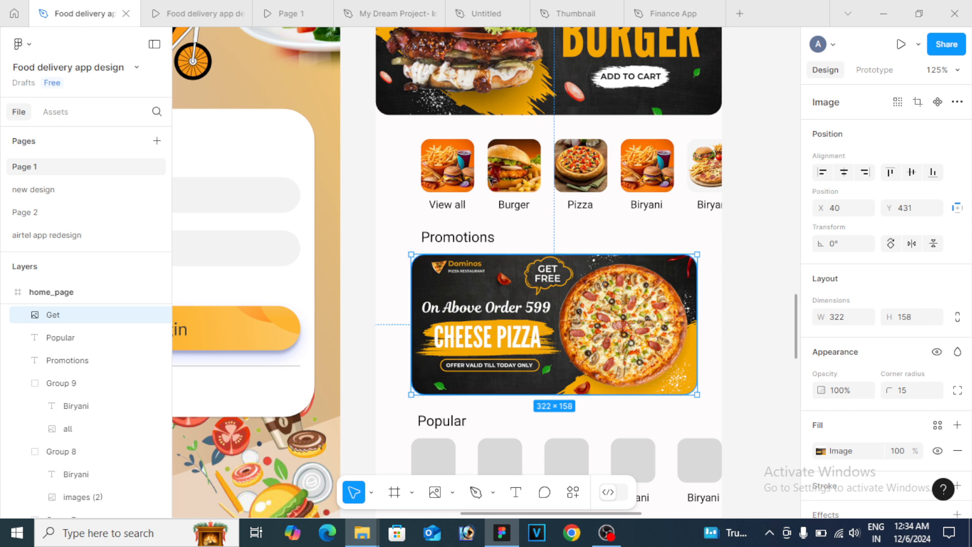
# Group the View all, Burger, Pizza and both Biryani category tiles above Promotions into a single row
pyautogui.click(465, 176)
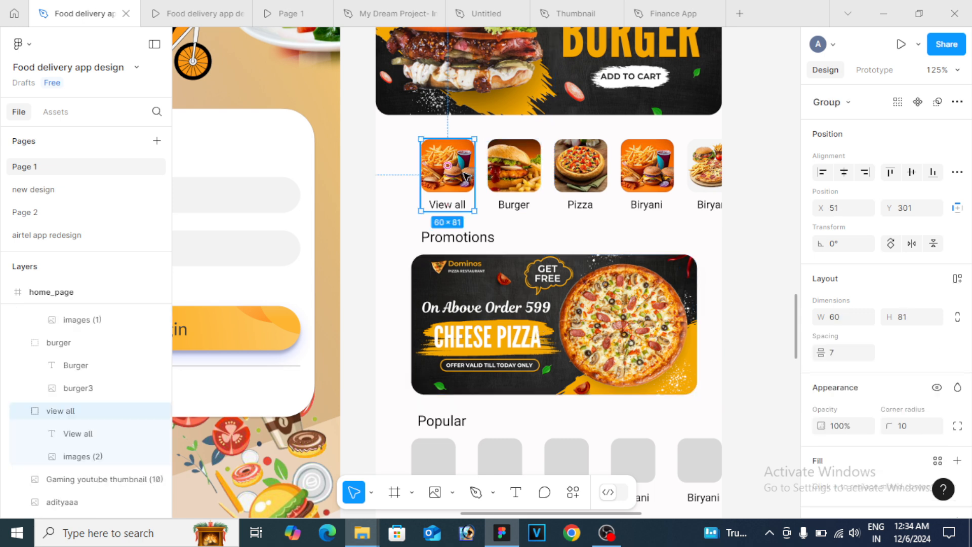
pyautogui.keyDown('shift'); pyautogui.click(519, 188); pyautogui.keyUp('shift')
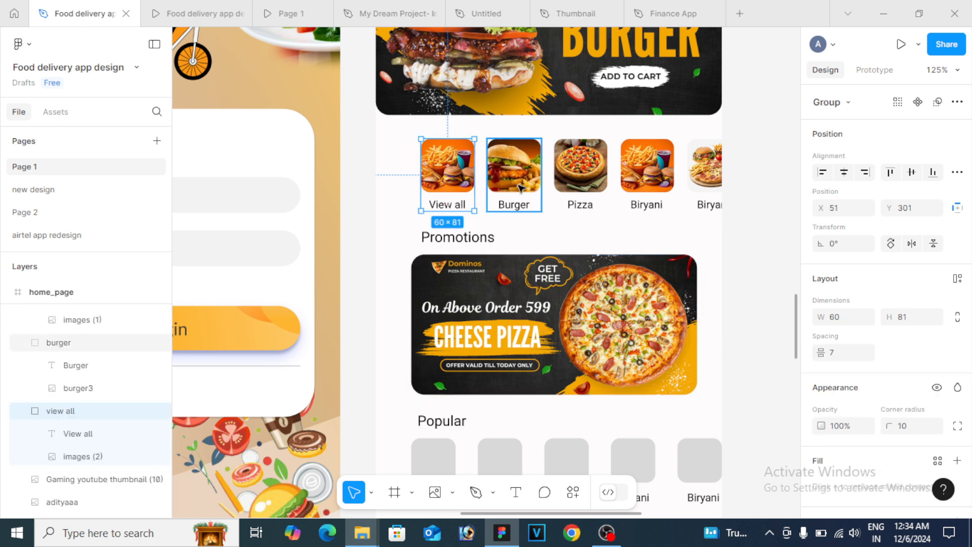
pyautogui.keyDown('shift'); pyautogui.click(582, 175); pyautogui.keyUp('shift')
pyautogui.keyDown('shift'); pyautogui.click(643, 184); pyautogui.keyUp('shift')
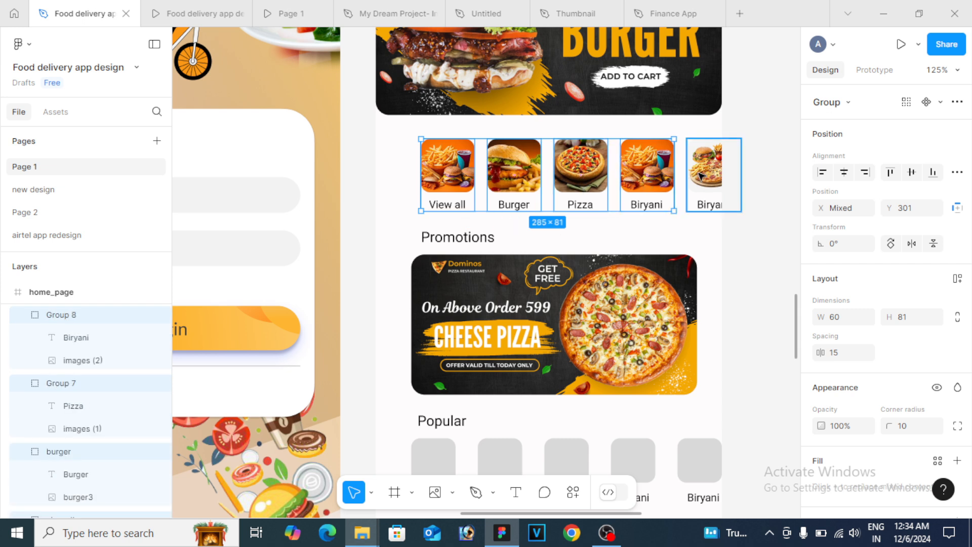
pyautogui.keyDown('shift'); pyautogui.click(701, 176); pyautogui.keyUp('shift')
pyautogui.hotkey('ctrl', 'g')
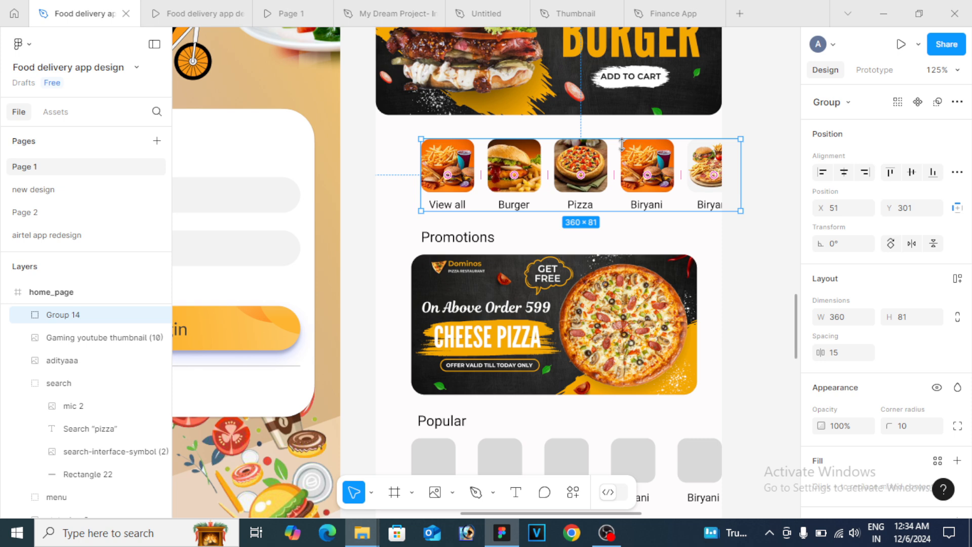
# Duplicate the grouped category row, place the copy below the Popular heading at X 47, Y 638, and remove the old gray placeholder tiles
pyautogui.hotkey('ctrl', 'g')
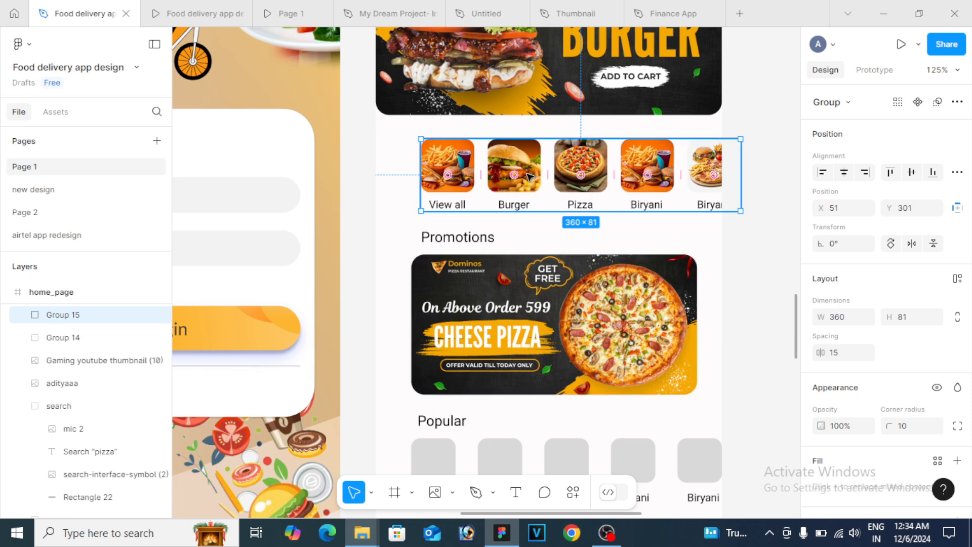
pyautogui.moveTo(511, 173); pyautogui.dragTo(507, 382)
pyautogui.scroll(-3, 507, 383)
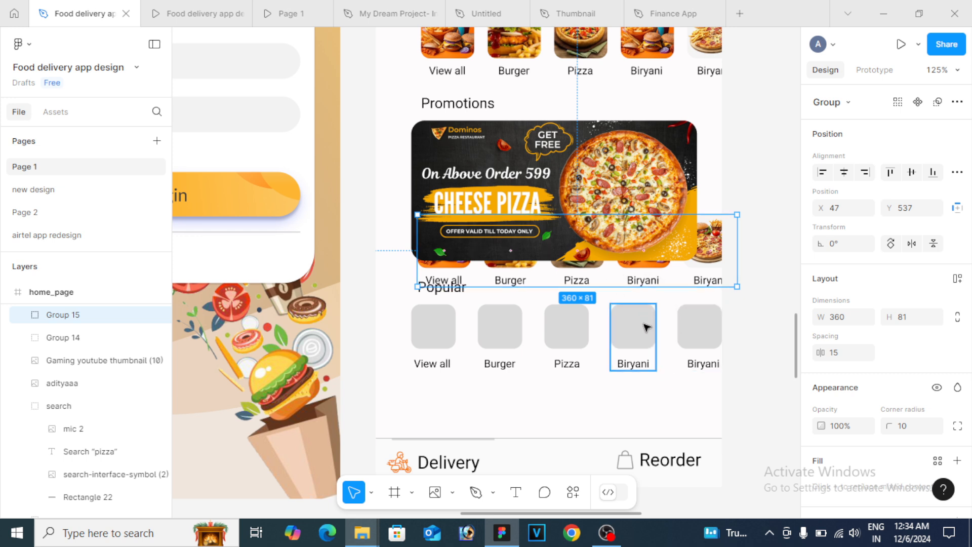
pyautogui.keyDown('shift'); pyautogui.click(560, 324); pyautogui.keyUp('shift')
pyautogui.keyDown('shift'); pyautogui.click(559, 324); pyautogui.keyUp('shift')
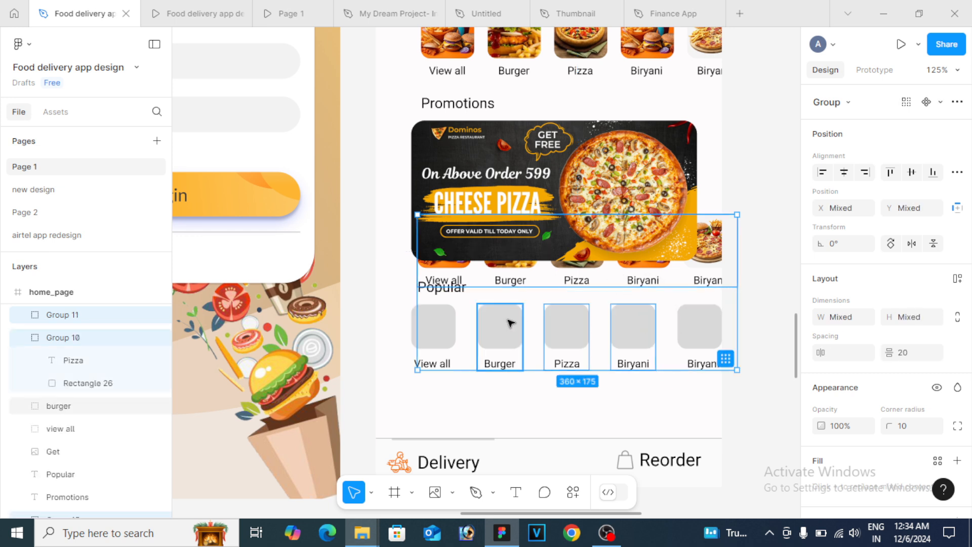
pyautogui.keyDown('shift'); pyautogui.click(508, 323); pyautogui.keyUp('shift')
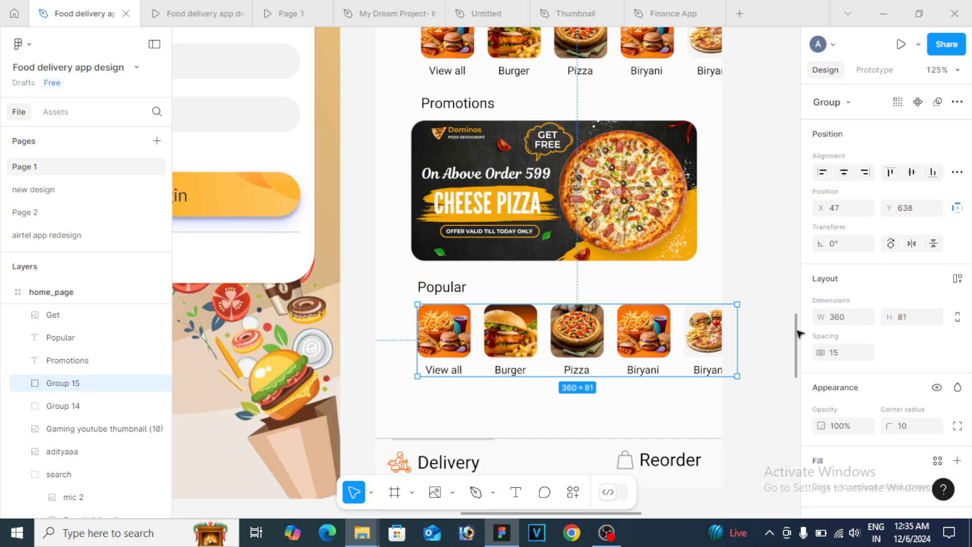
# Review the home page layout beside the Sign Up and Sign In screens and select the home_page frame
pyautogui.moveTo(797, 333); pyautogui.dragTo(793, 319)
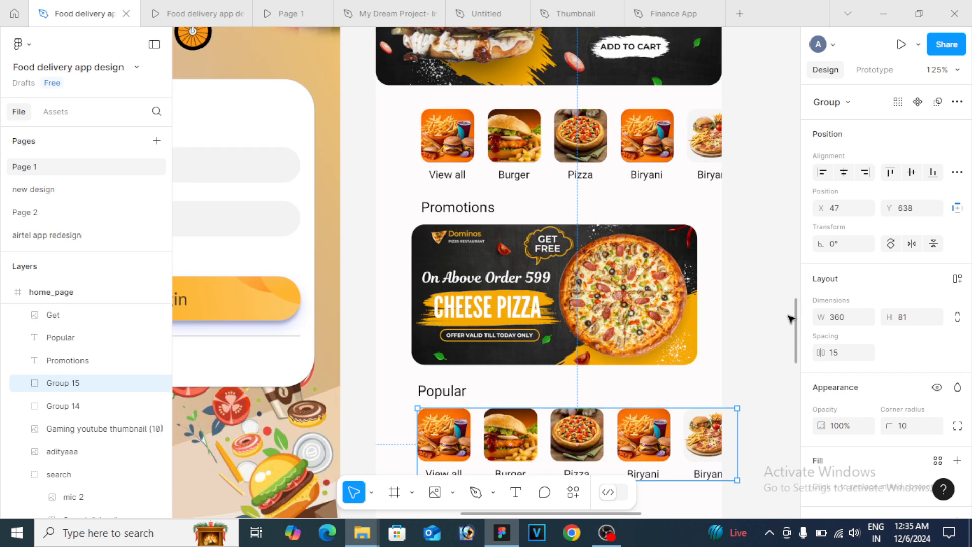
pyautogui.scroll(-5, 791, 317)
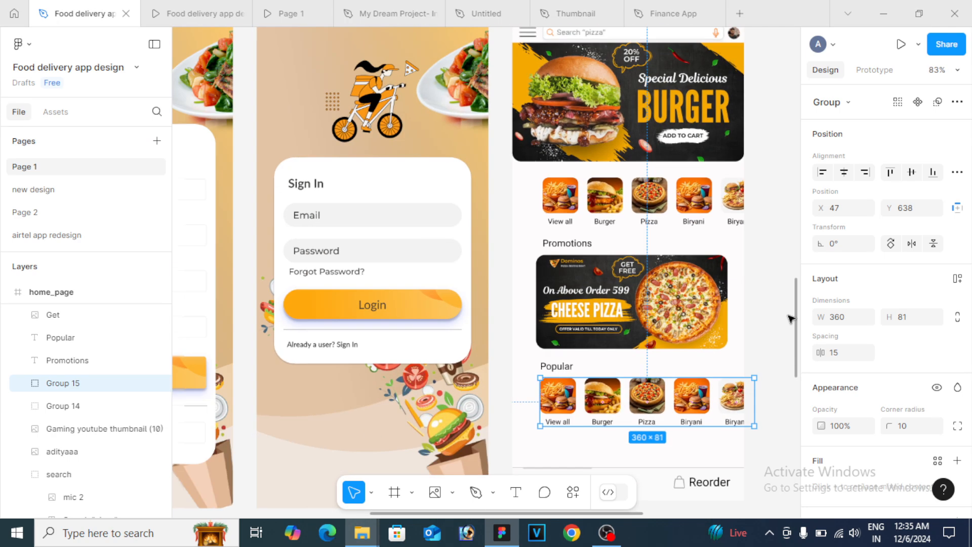
pyautogui.scroll(-1, 791, 318)
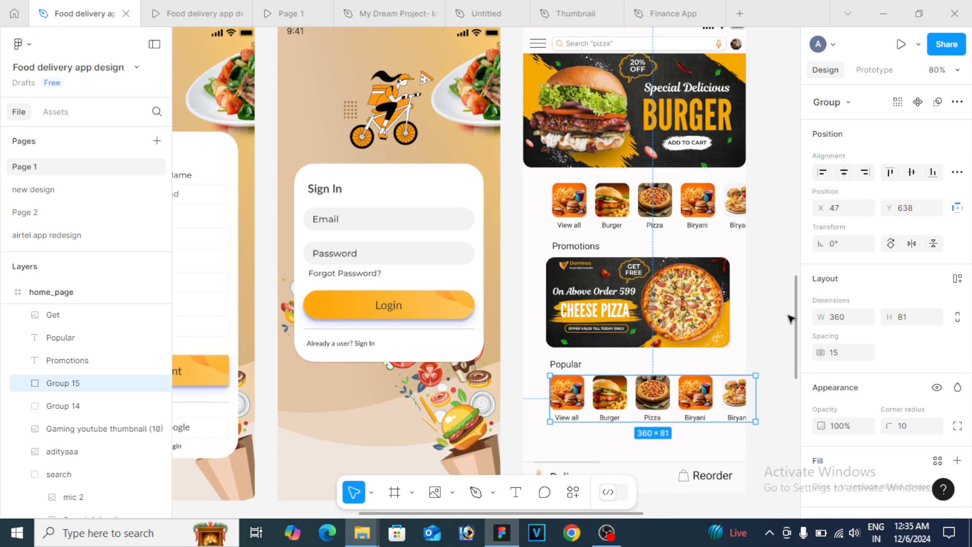
pyautogui.scroll(-1, 791, 317)
pyautogui.scroll(-3, 791, 317)
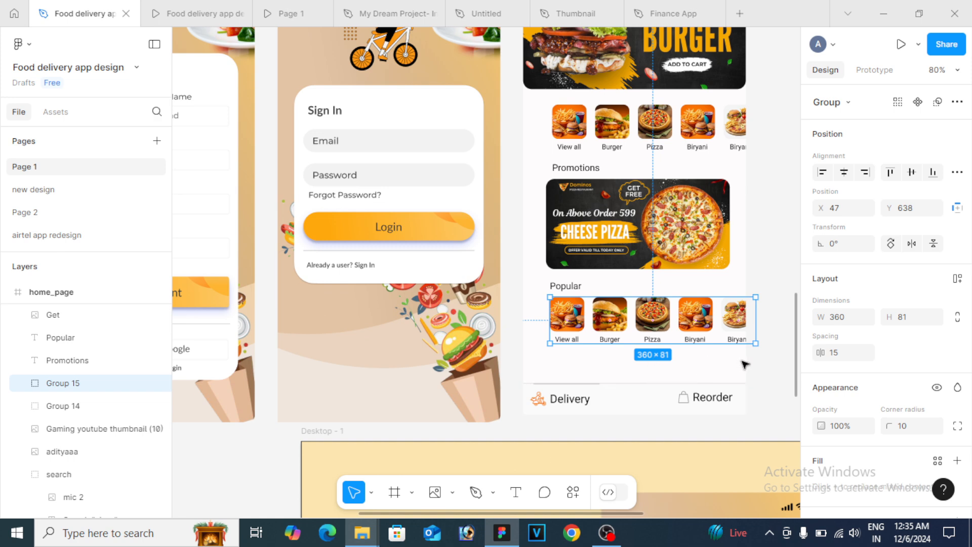
pyautogui.scroll(-1, 743, 363)
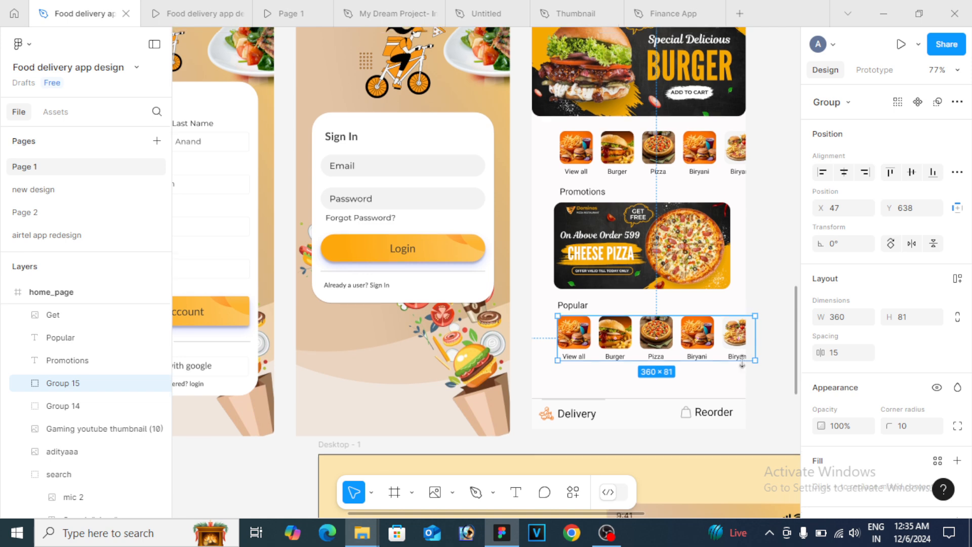
pyautogui.scroll(2, 742, 362)
pyautogui.scroll(-1, 743, 363)
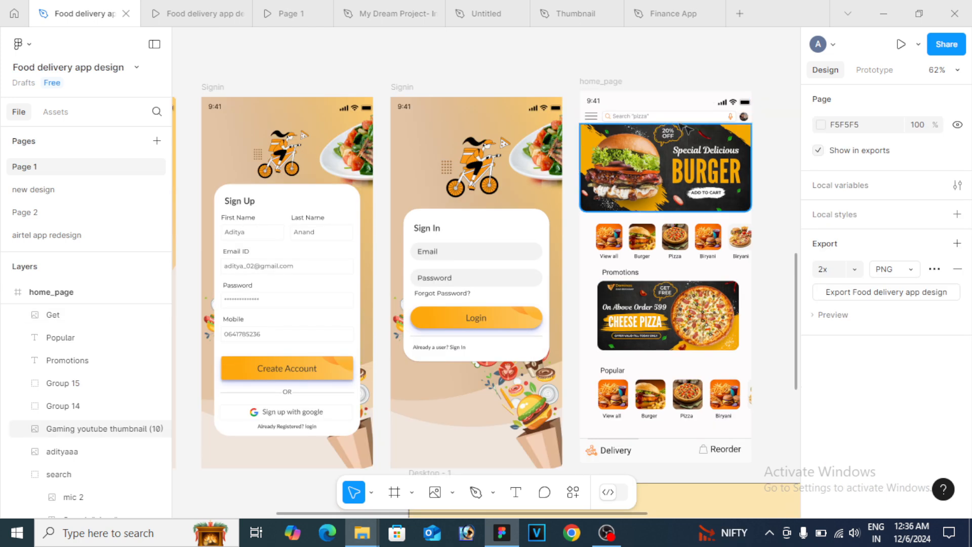
pyautogui.click(613, 80)
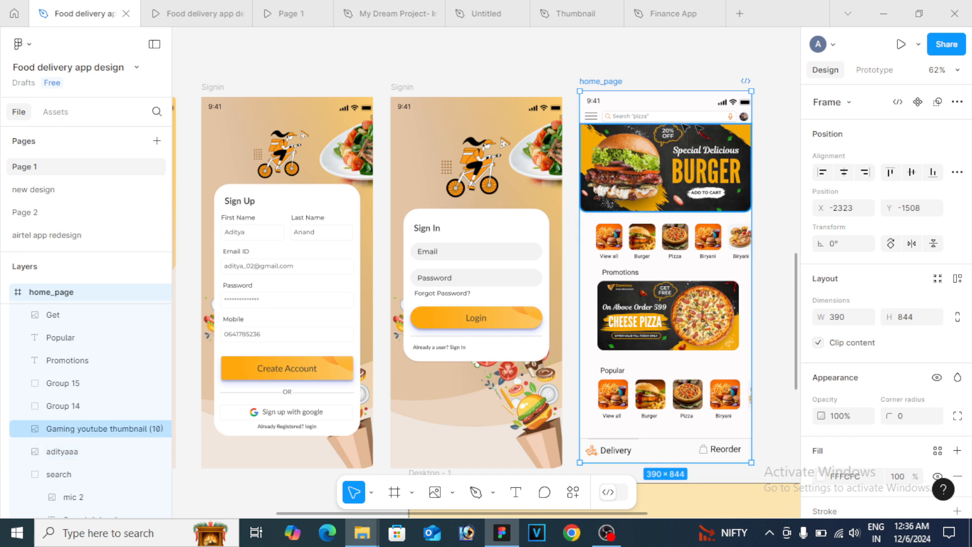